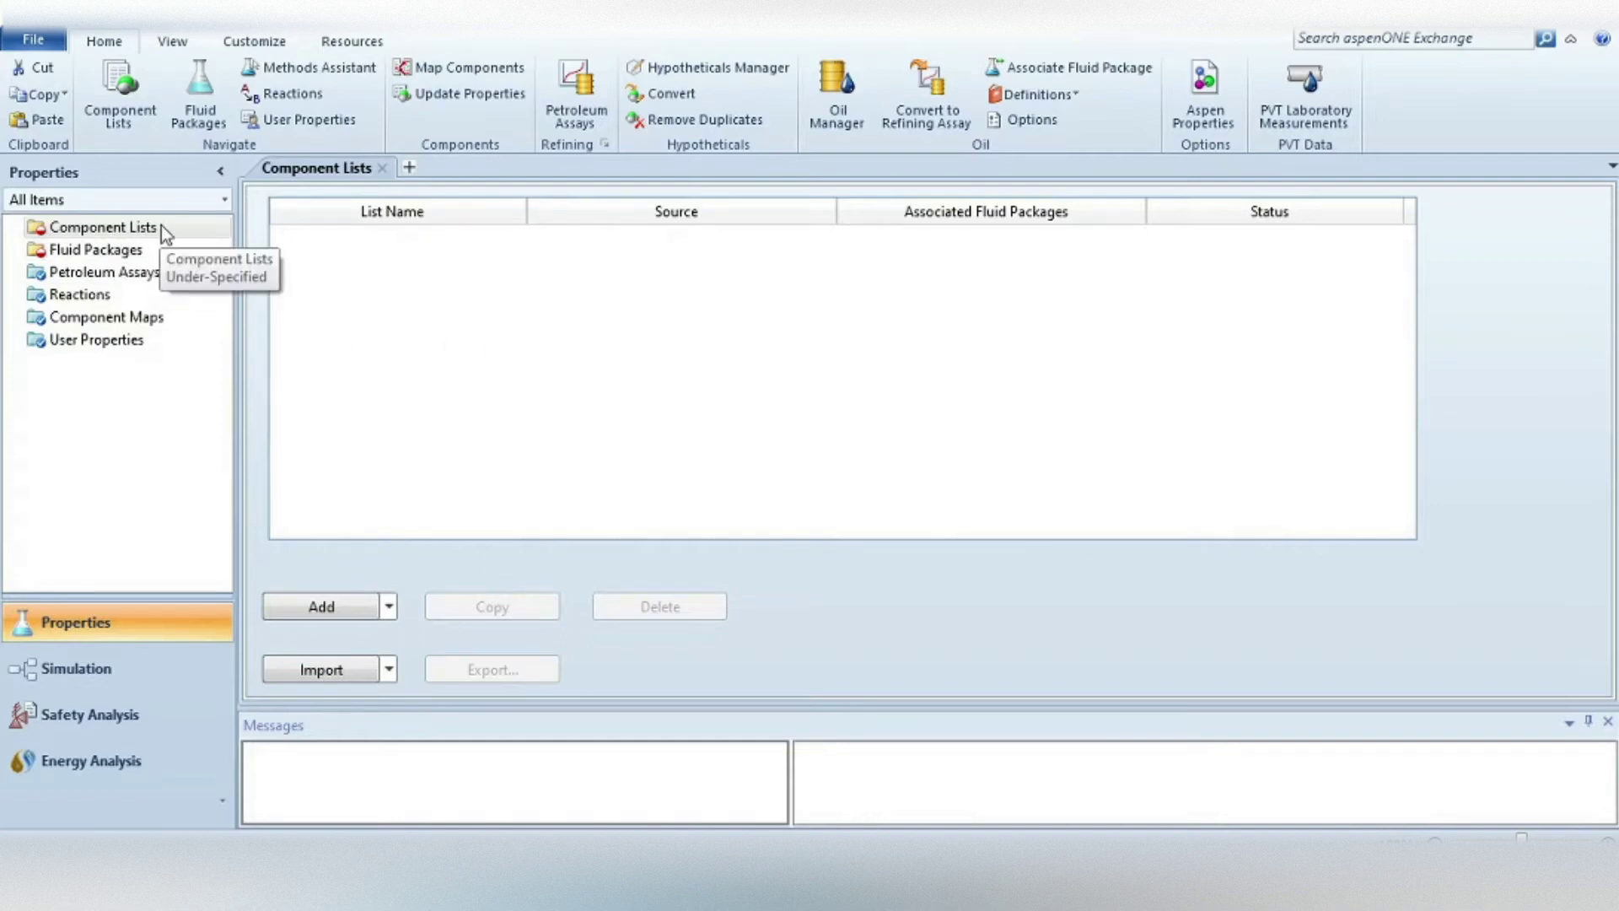
# - Create a new component list and add H2O, found by searching 'water'
pyautogui.click(320, 606)
pyautogui.write('w')
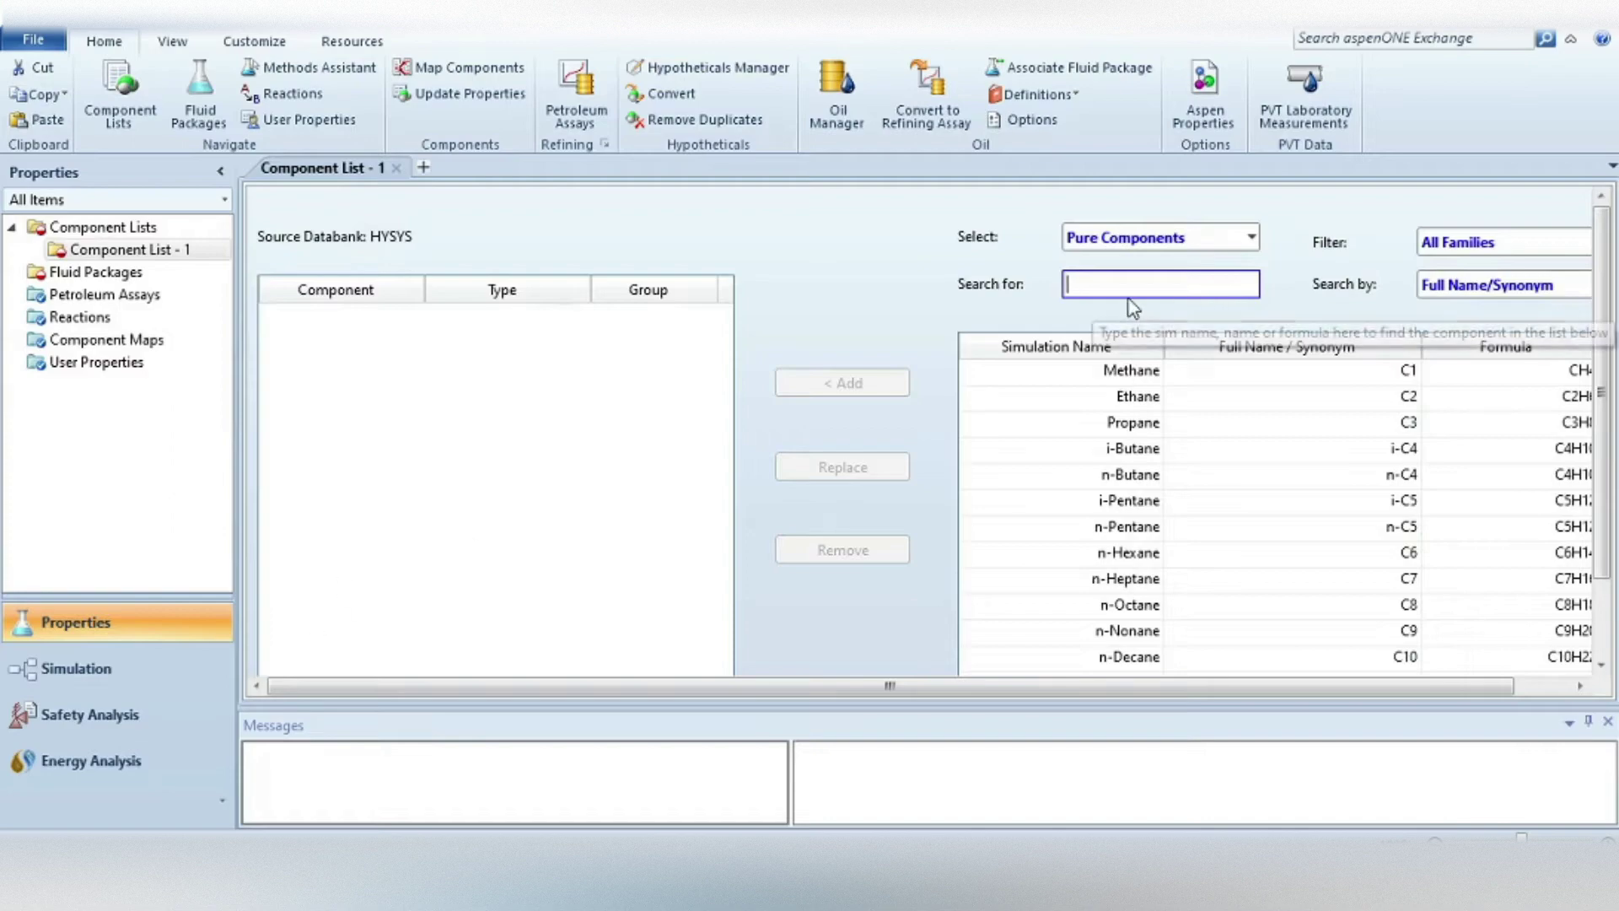
pyautogui.write('ater')
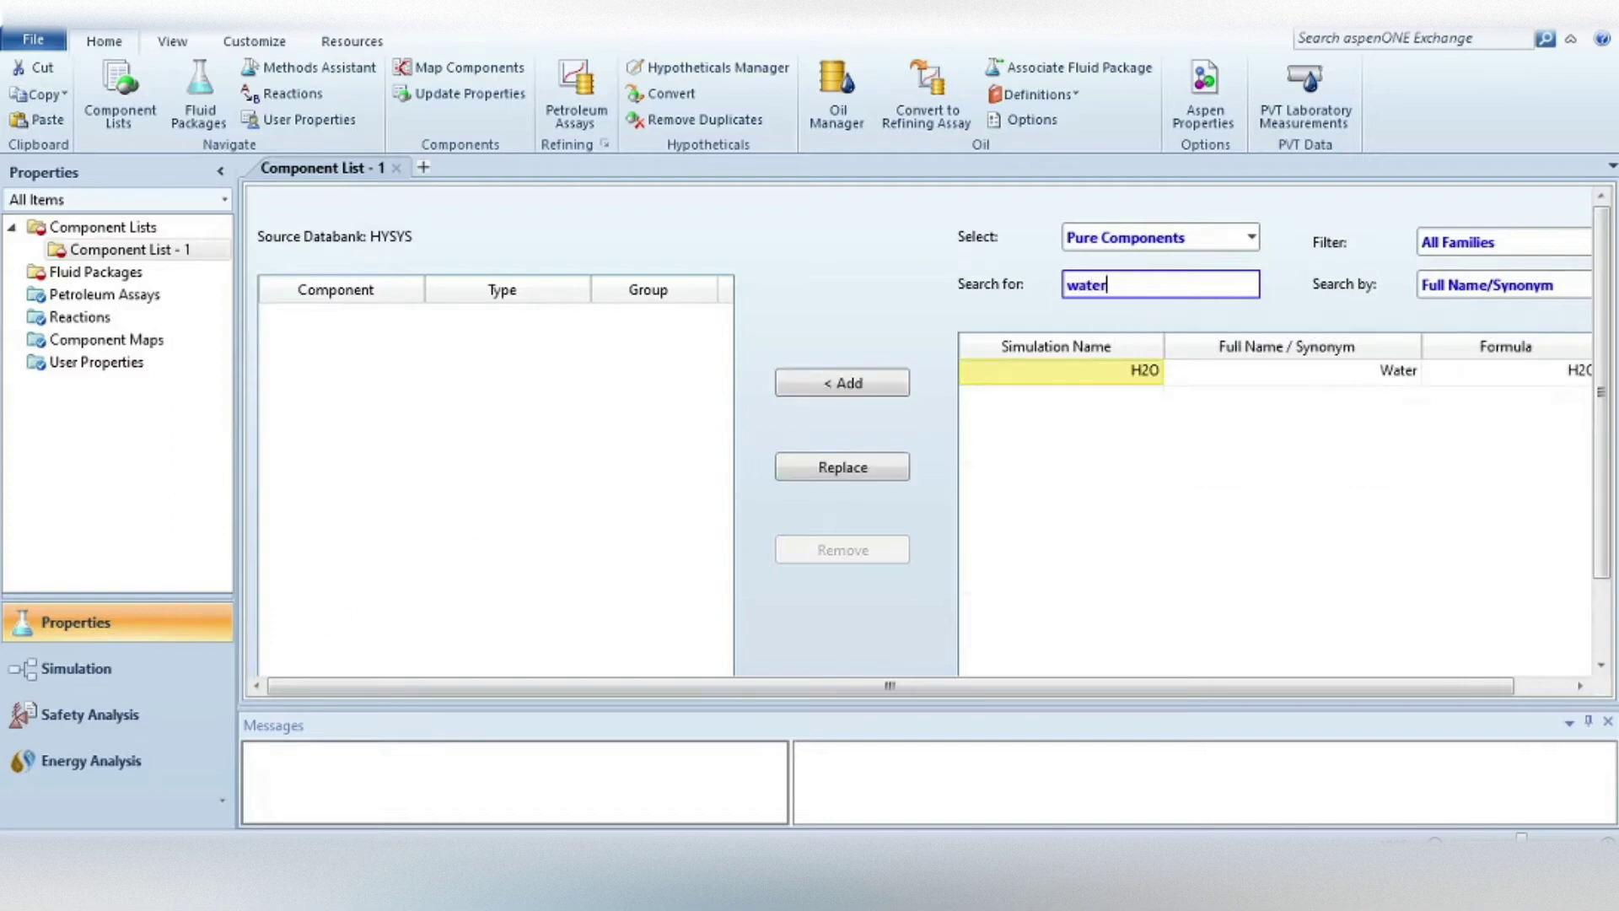
pyautogui.press('Return')
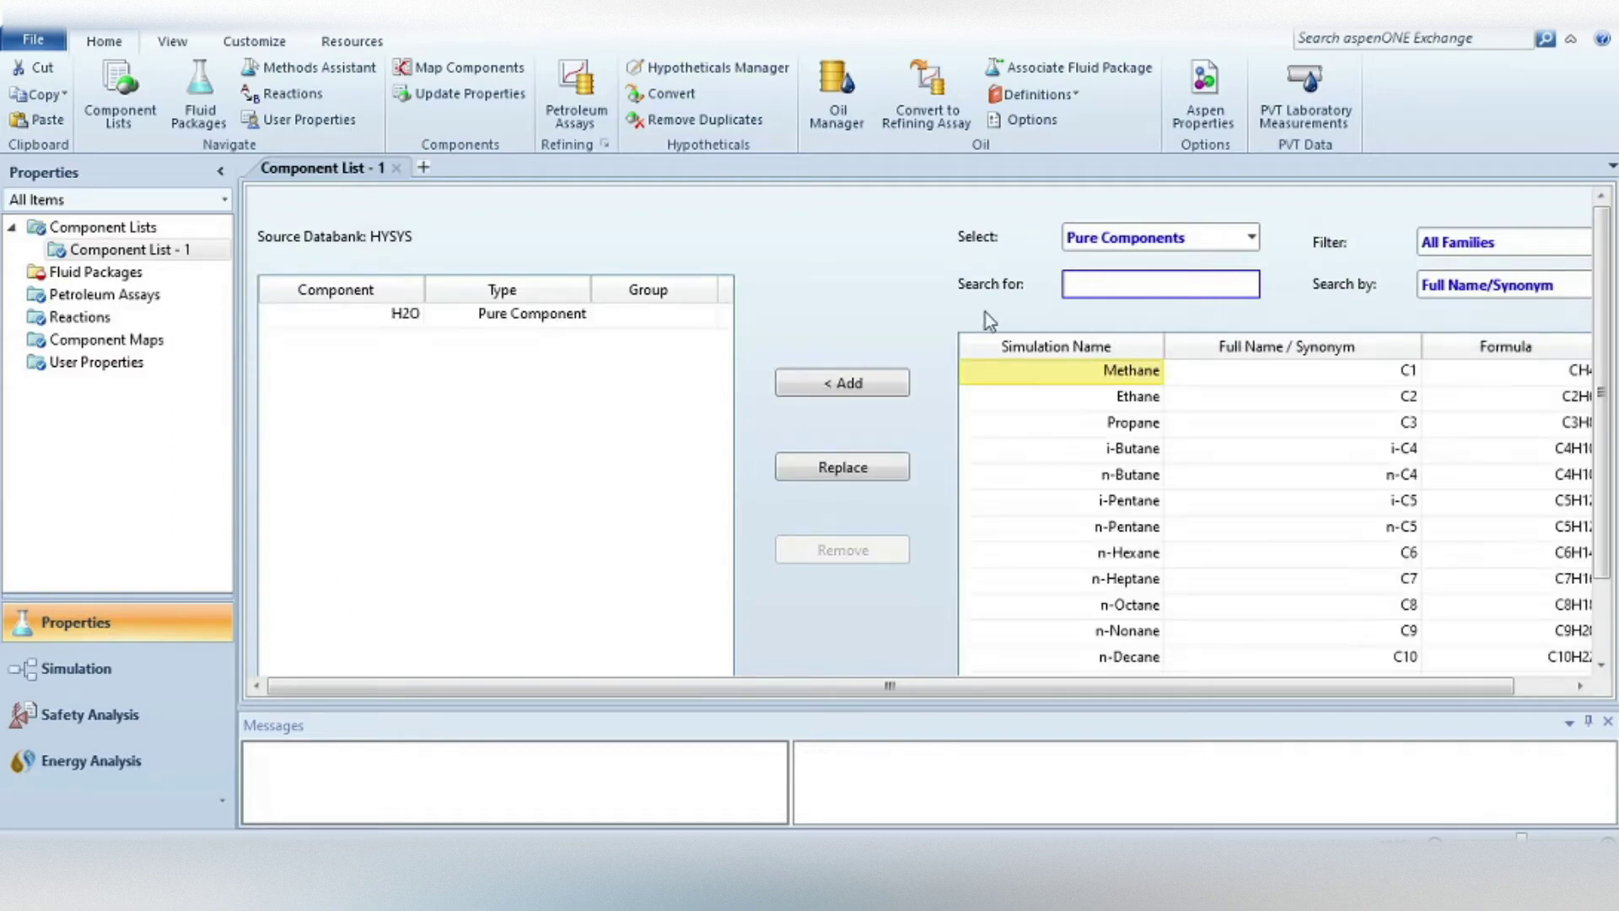
pyautogui.click(81, 271)
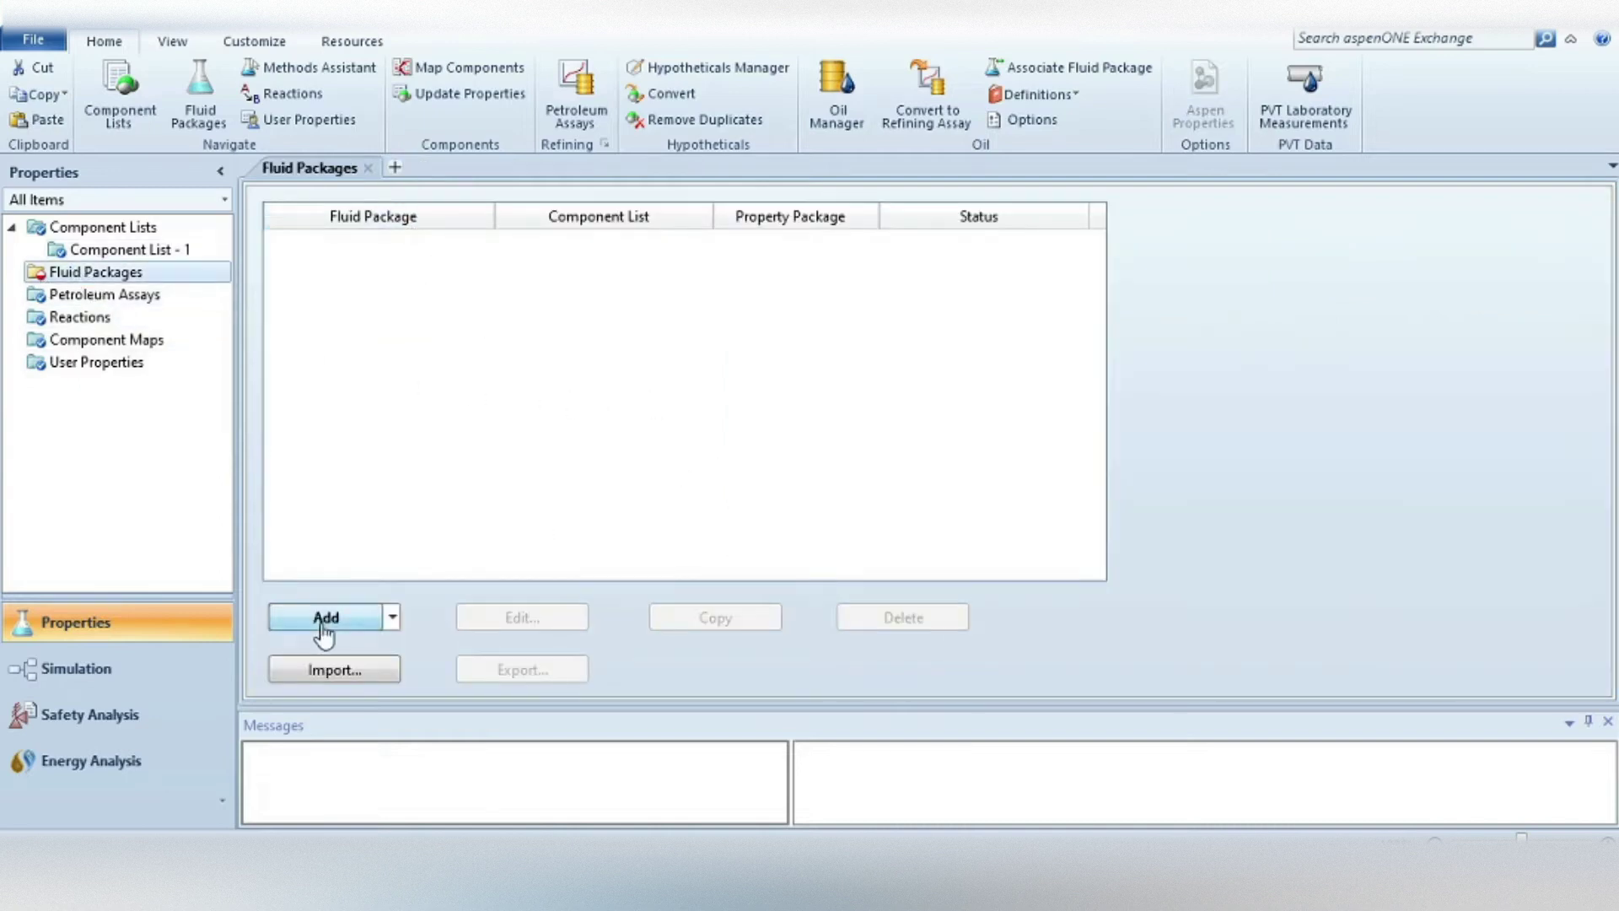
# - Add a Peng-Robinson fluid package, then enter the Simulation environment
pyautogui.click(295, 624)
pyautogui.scroll(-3, 436, 407)
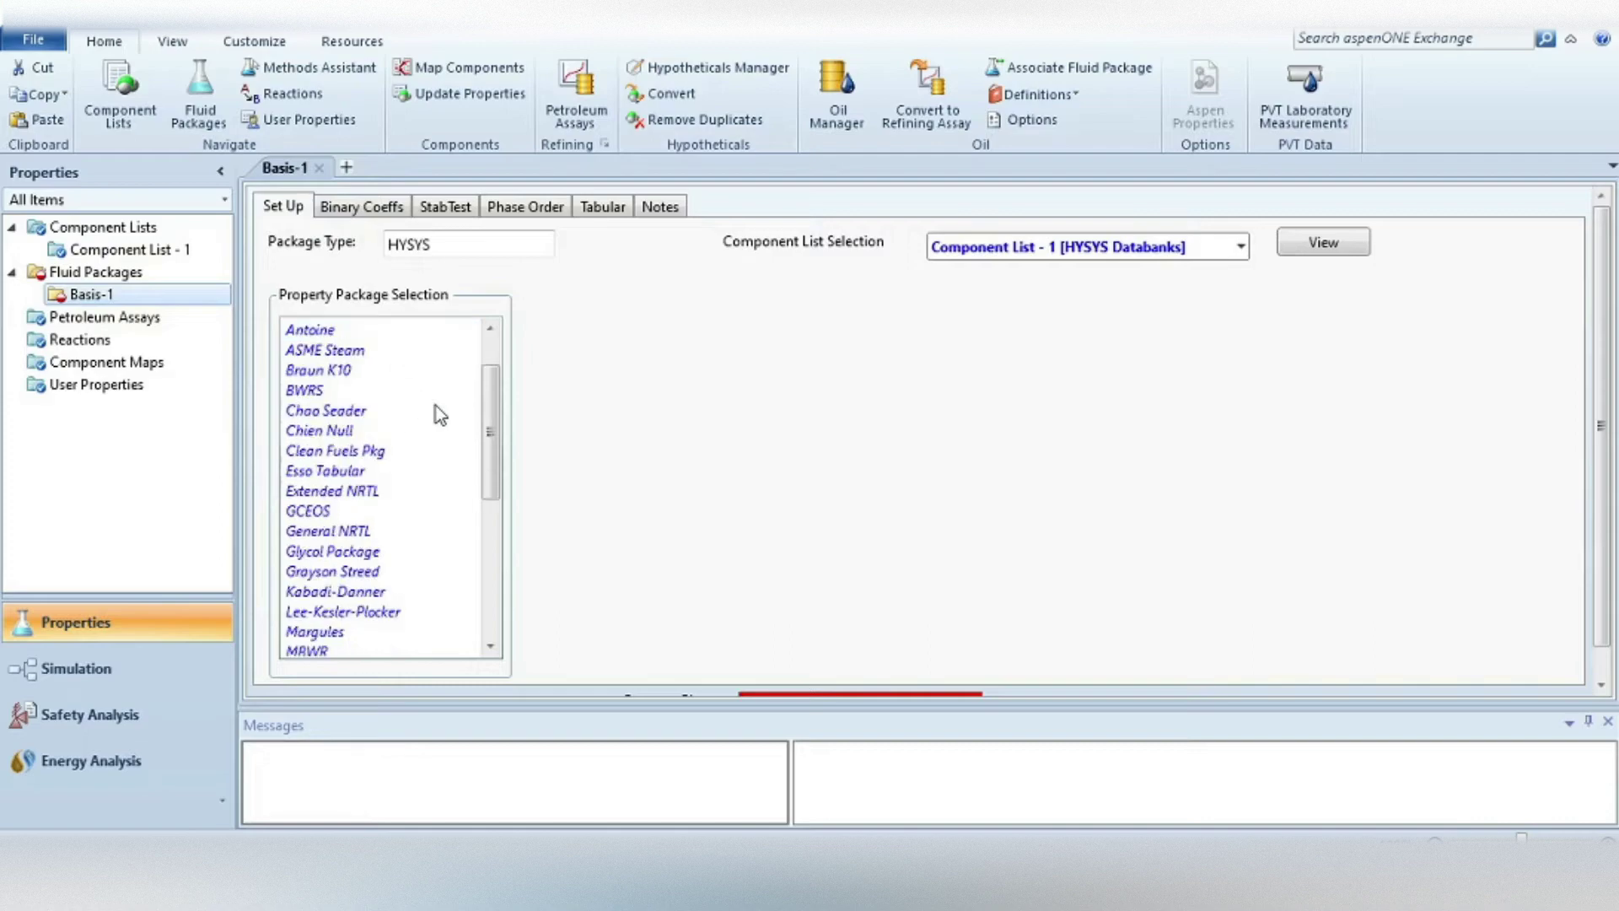
pyautogui.click(368, 620)
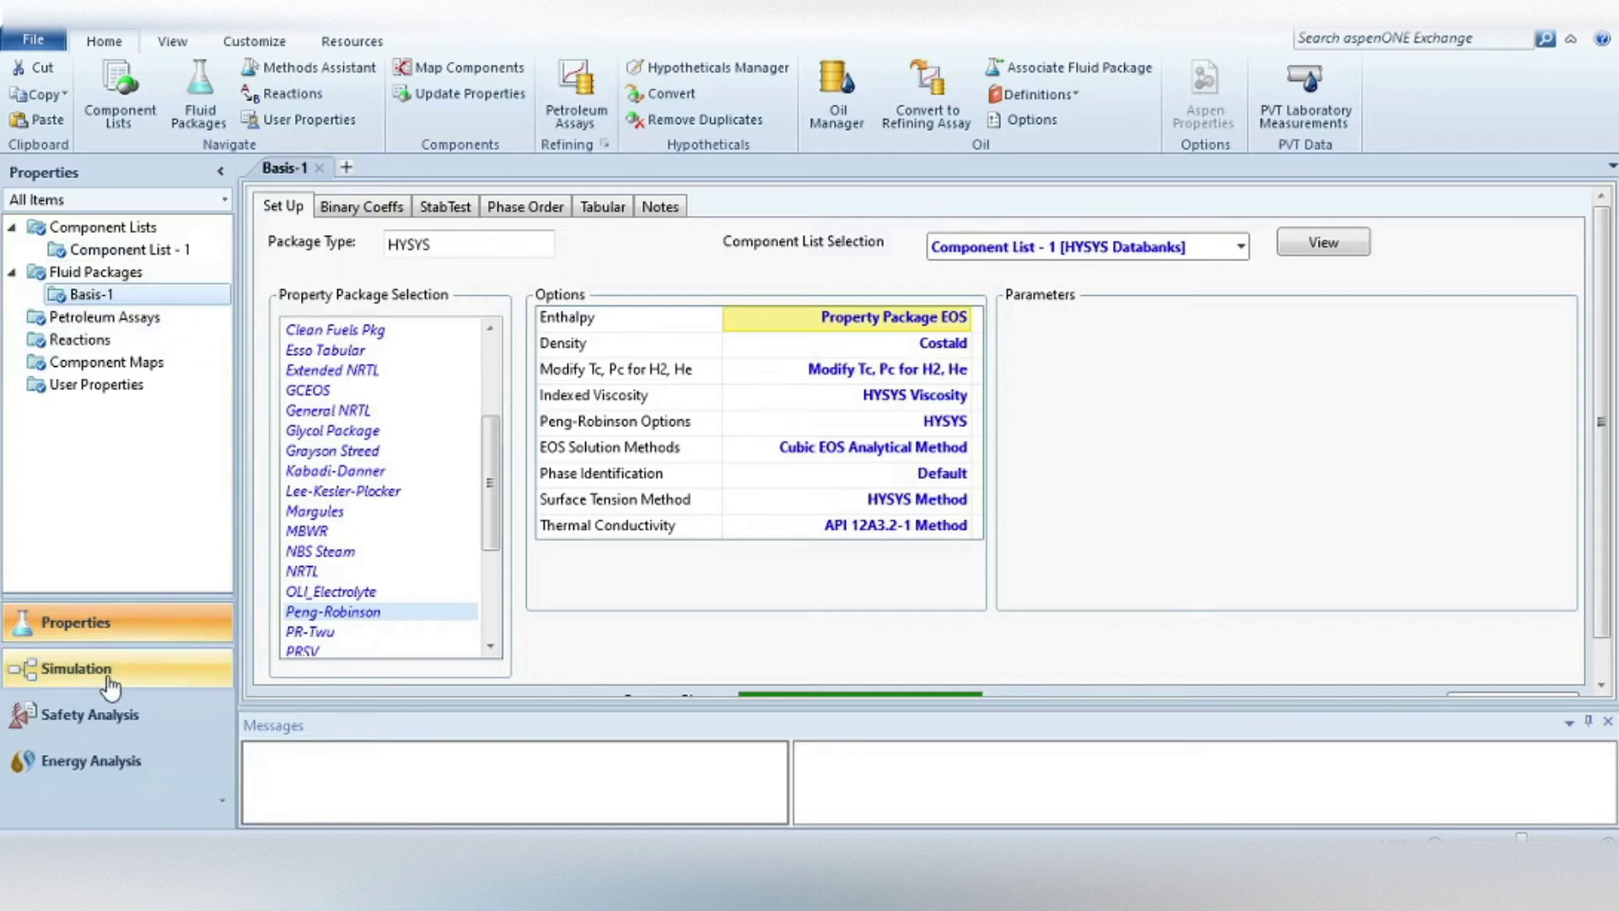
pyautogui.click(53, 657)
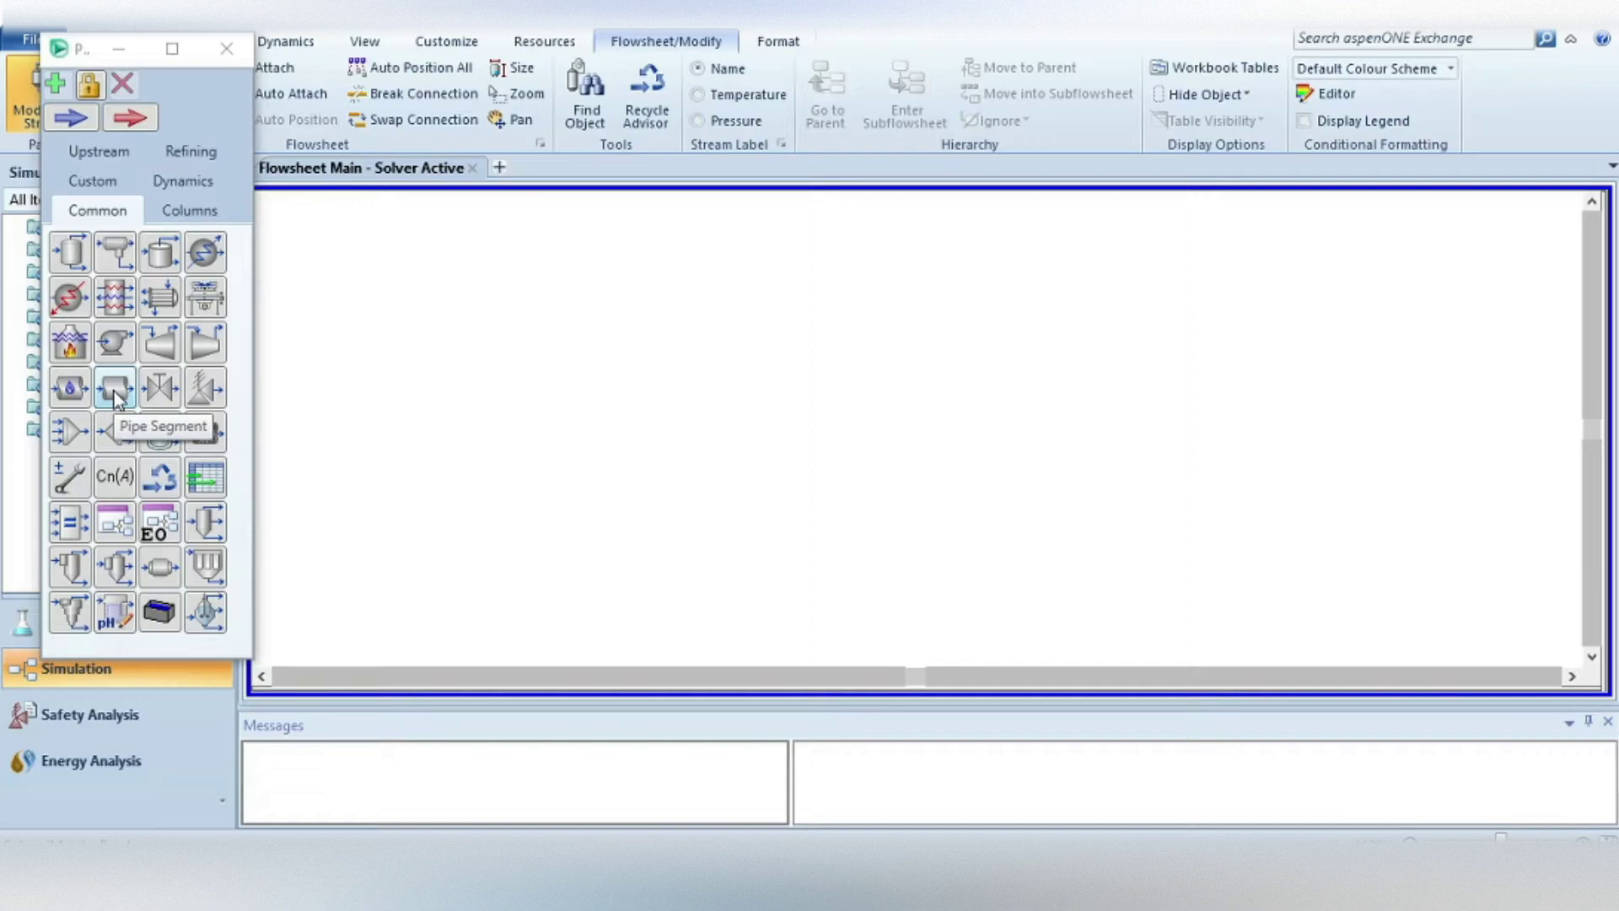
# - Drop a pipe segment, PIPE-100, onto the main flowsheet
pyautogui.moveTo(115, 396); pyautogui.dragTo(585, 443)
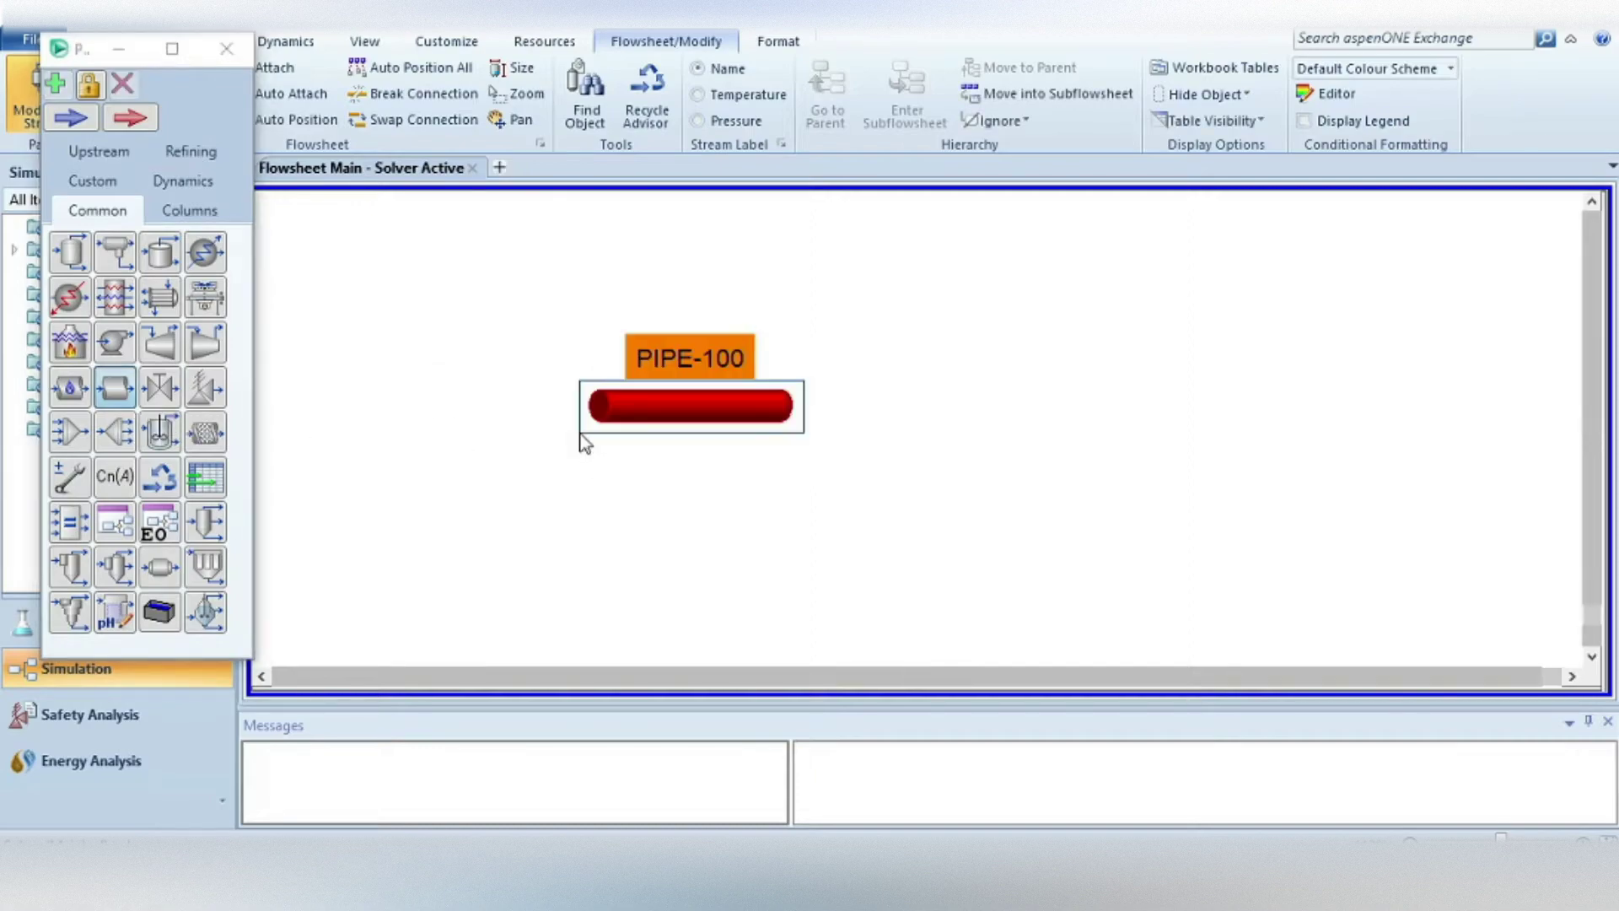
pyautogui.click(225, 52)
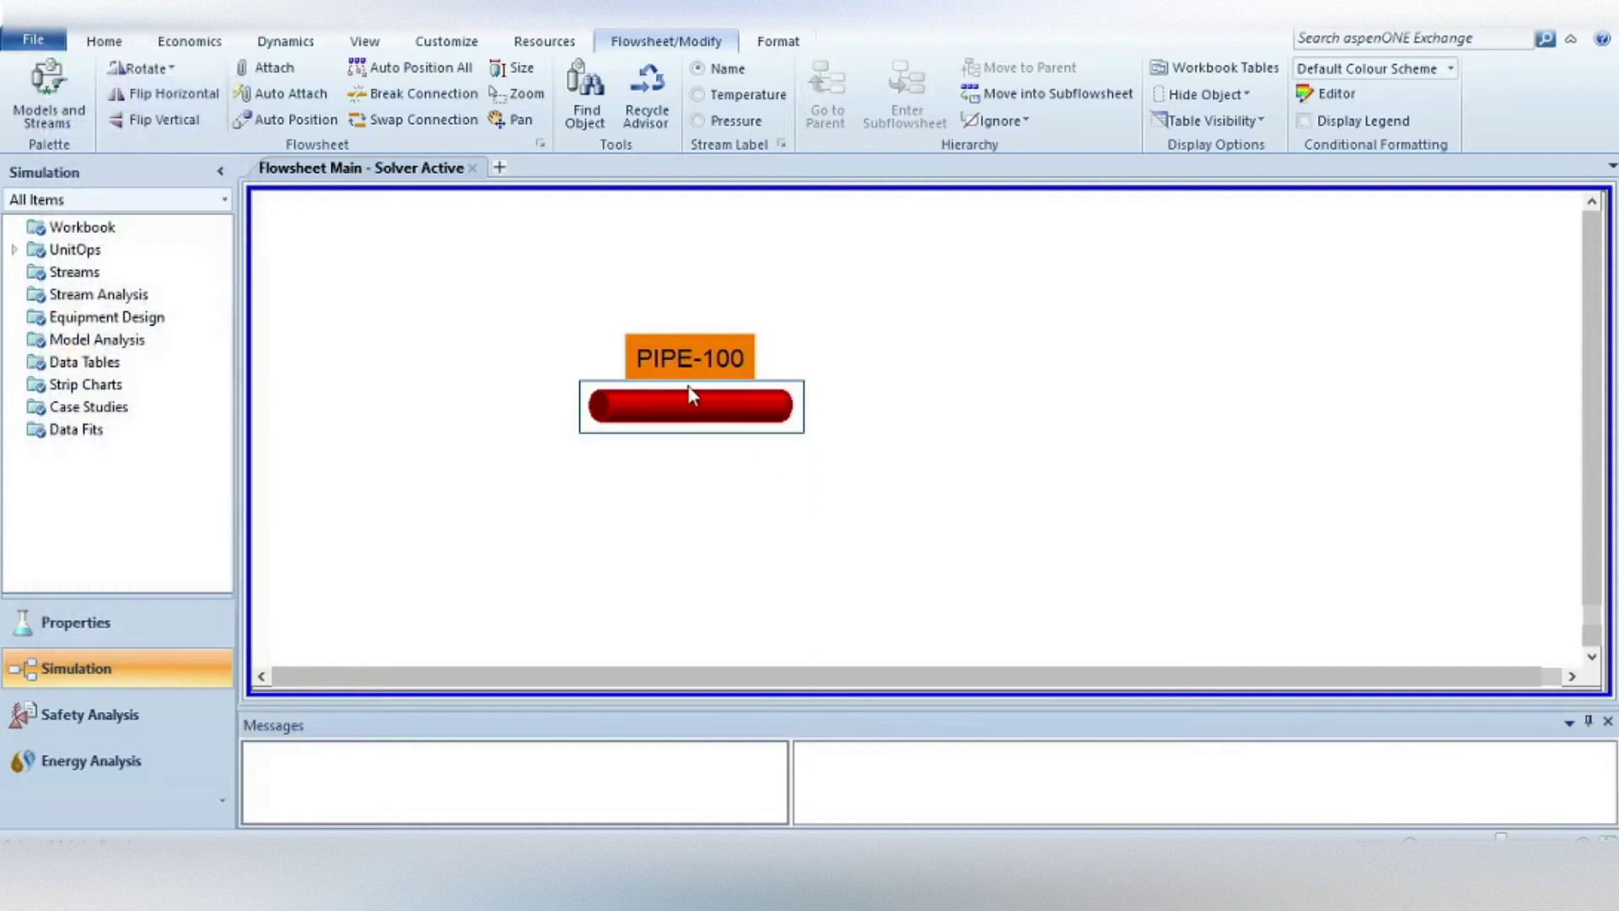
pyautogui.doubleClick(686, 411)
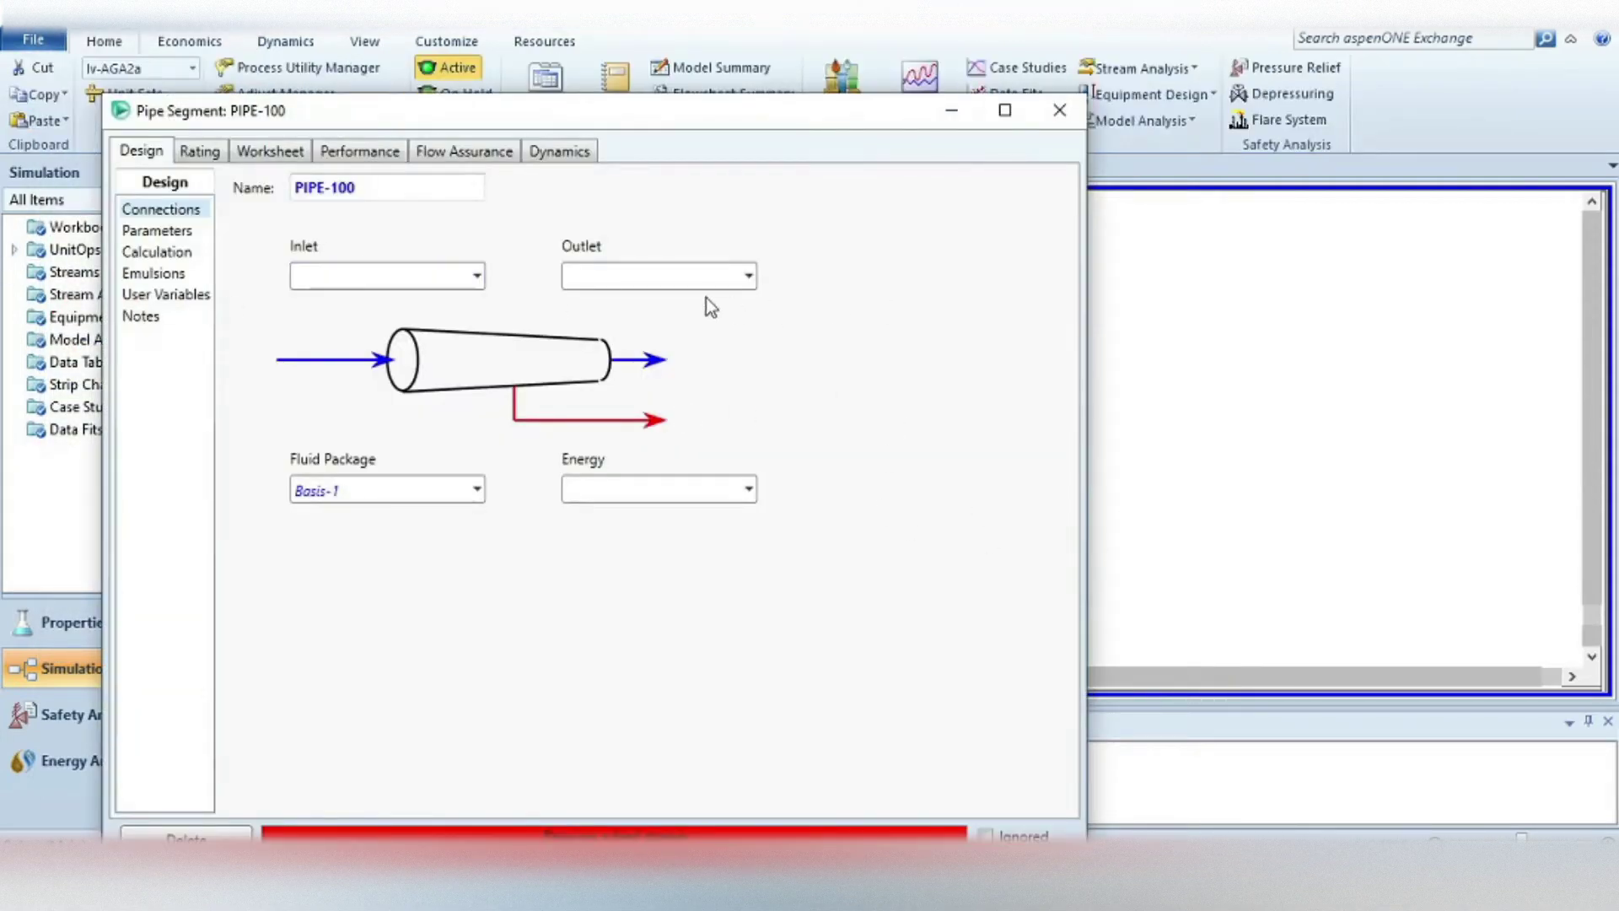
# - Connect PIPE-100 to inlet 'Water in', outlet 'Water out' and energy stream 'Energy'
pyautogui.click(346, 276)
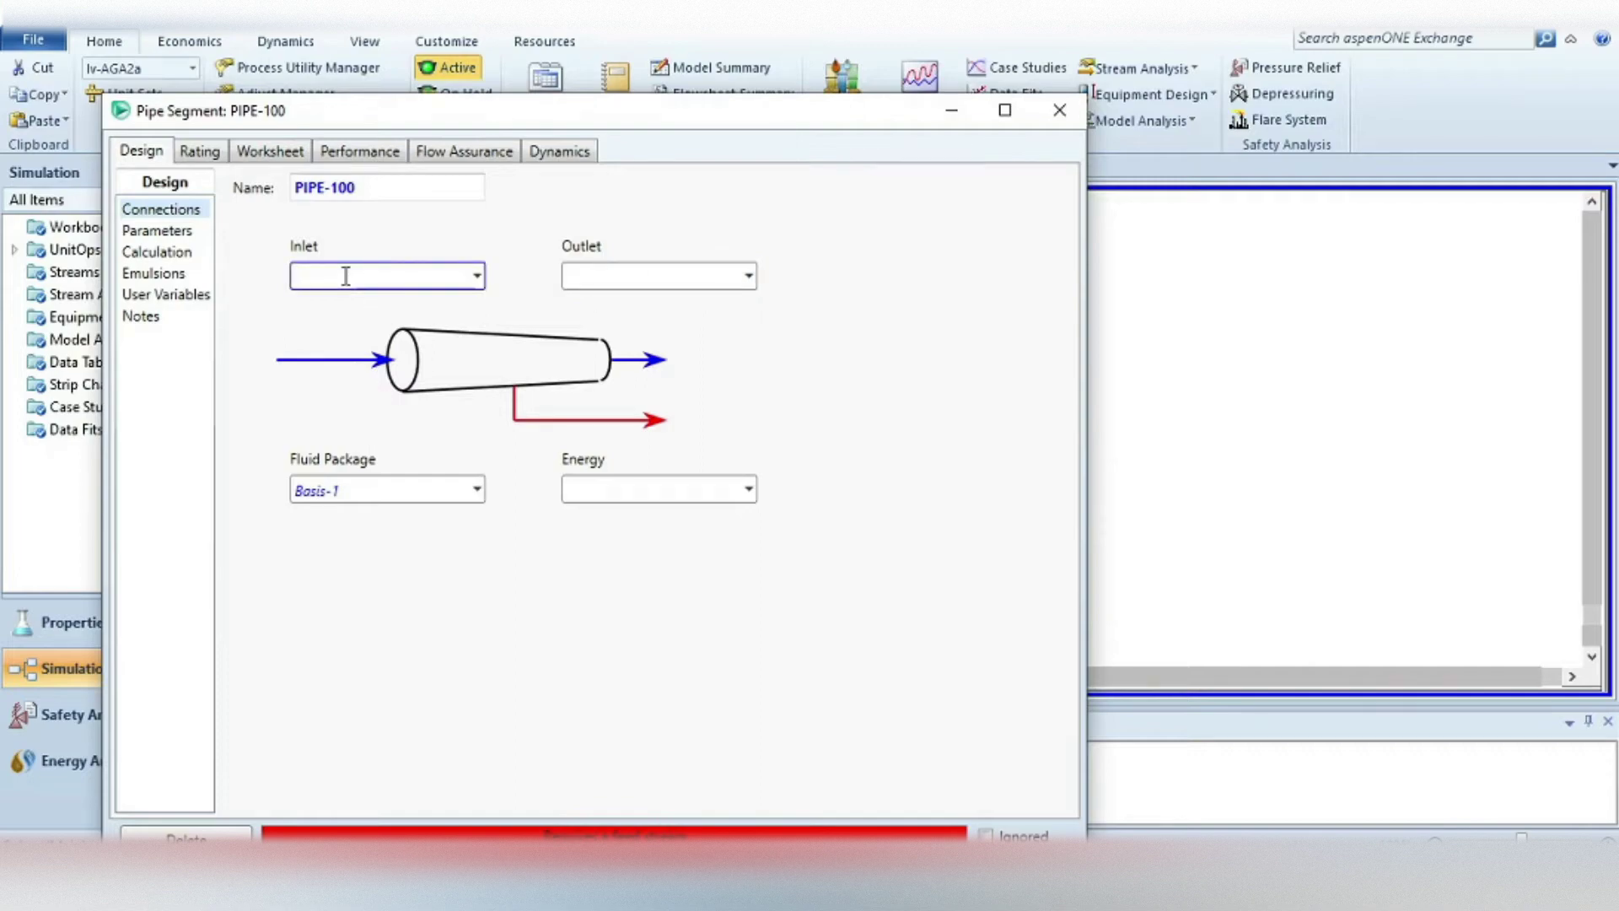
pyautogui.write('Water in')
pyautogui.press('Tab')
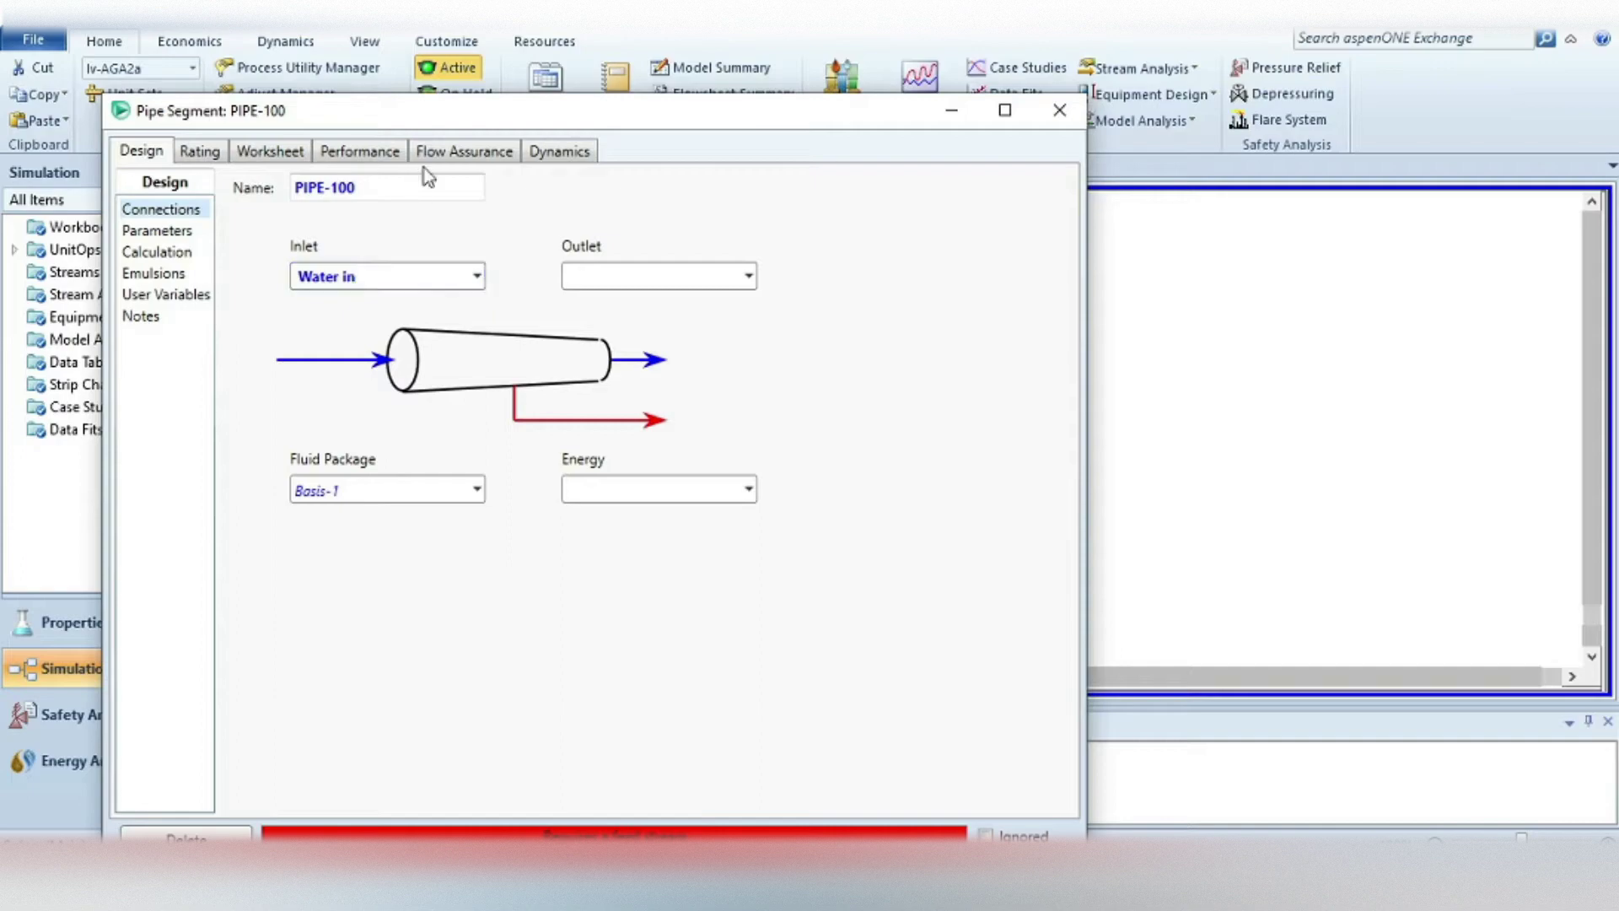
pyautogui.write('Wat')
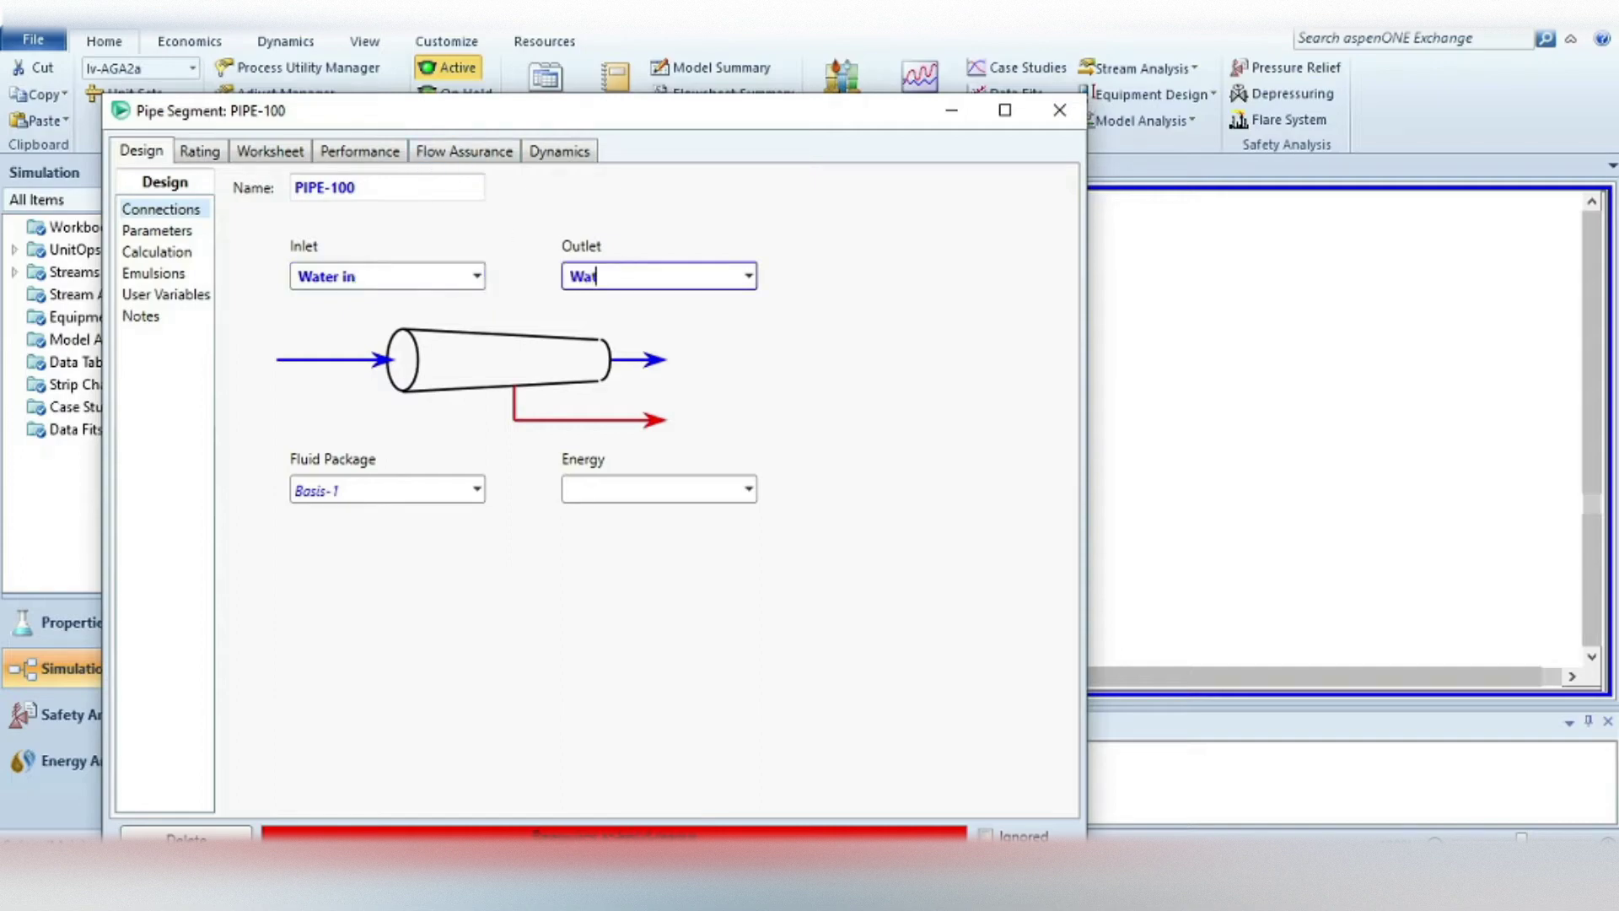
pyautogui.write('er out')
pyautogui.click(590, 490)
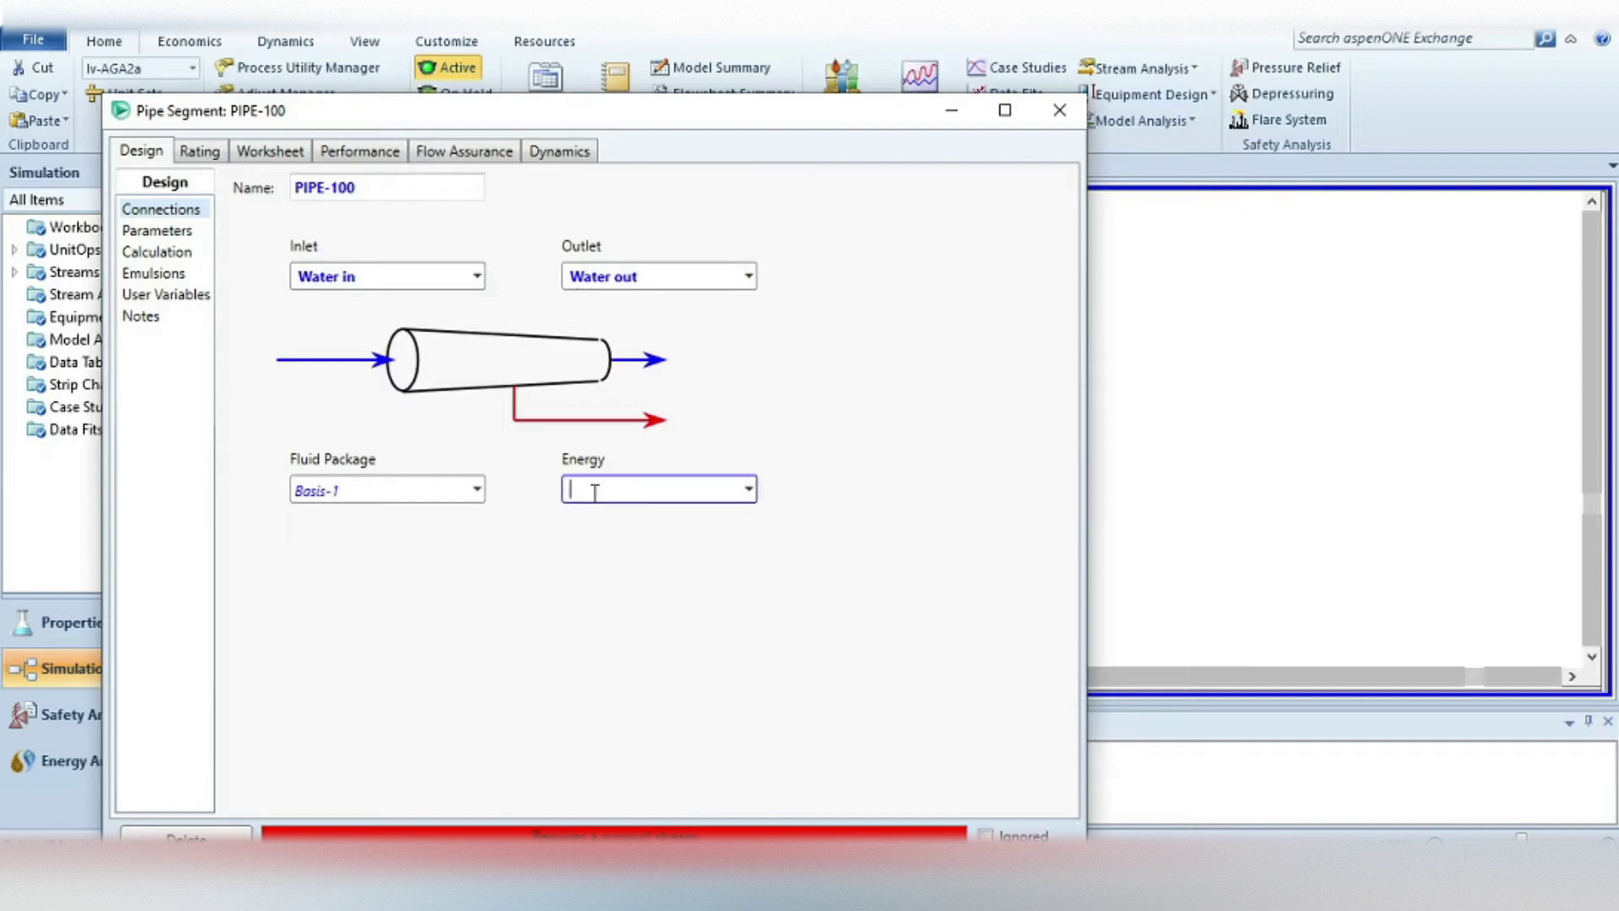
pyautogui.write('Energy')
pyautogui.press('Return')
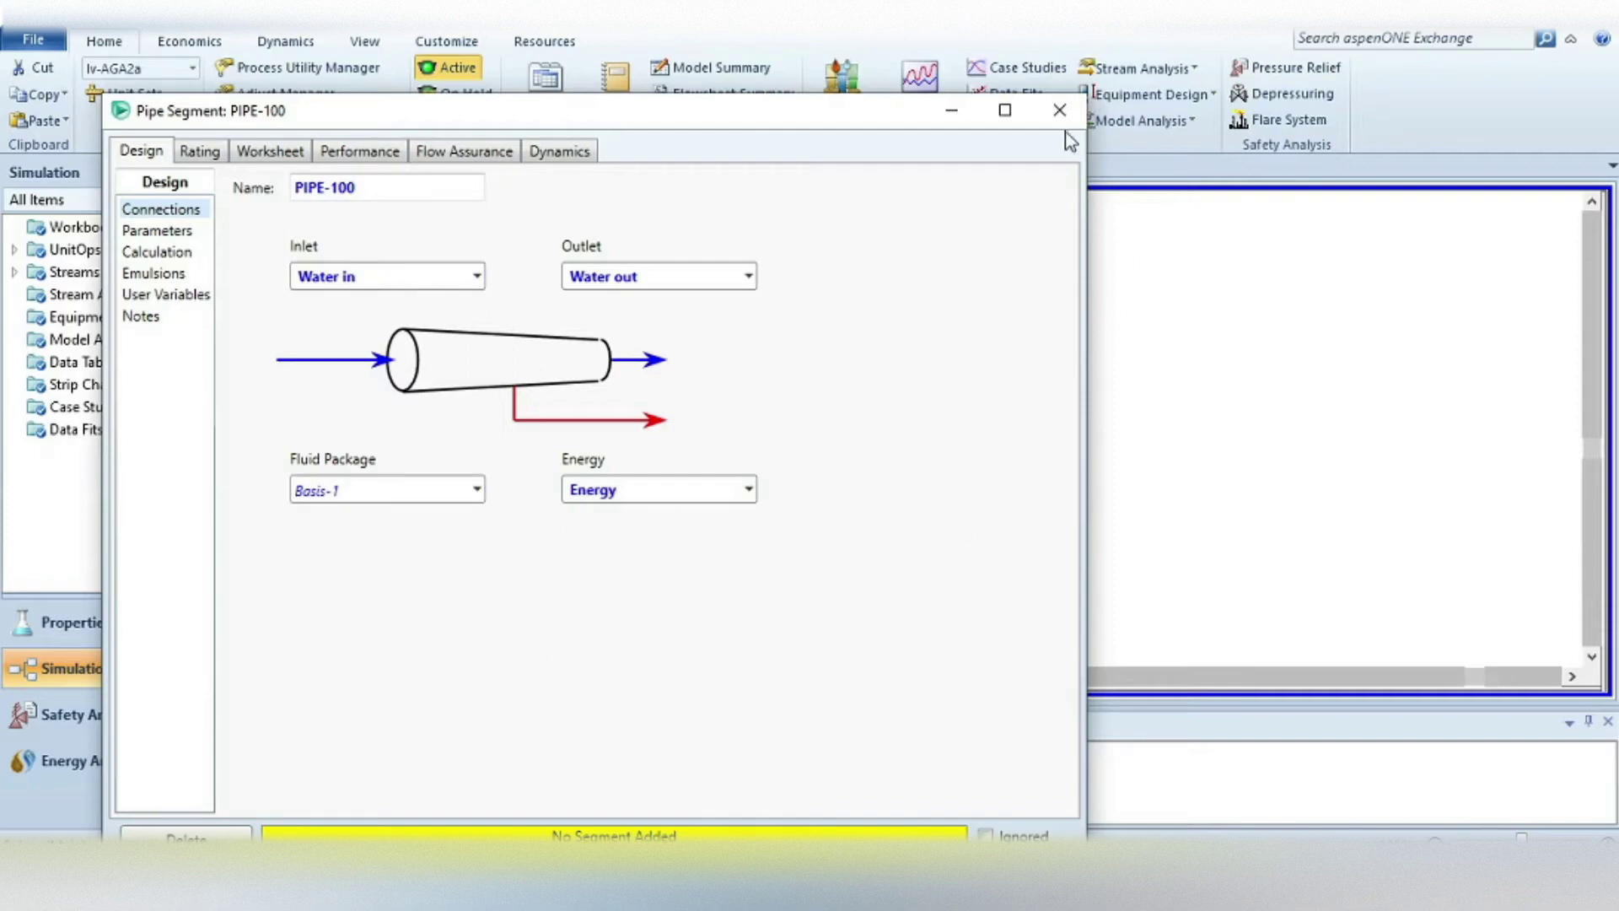
pyautogui.click(1059, 111)
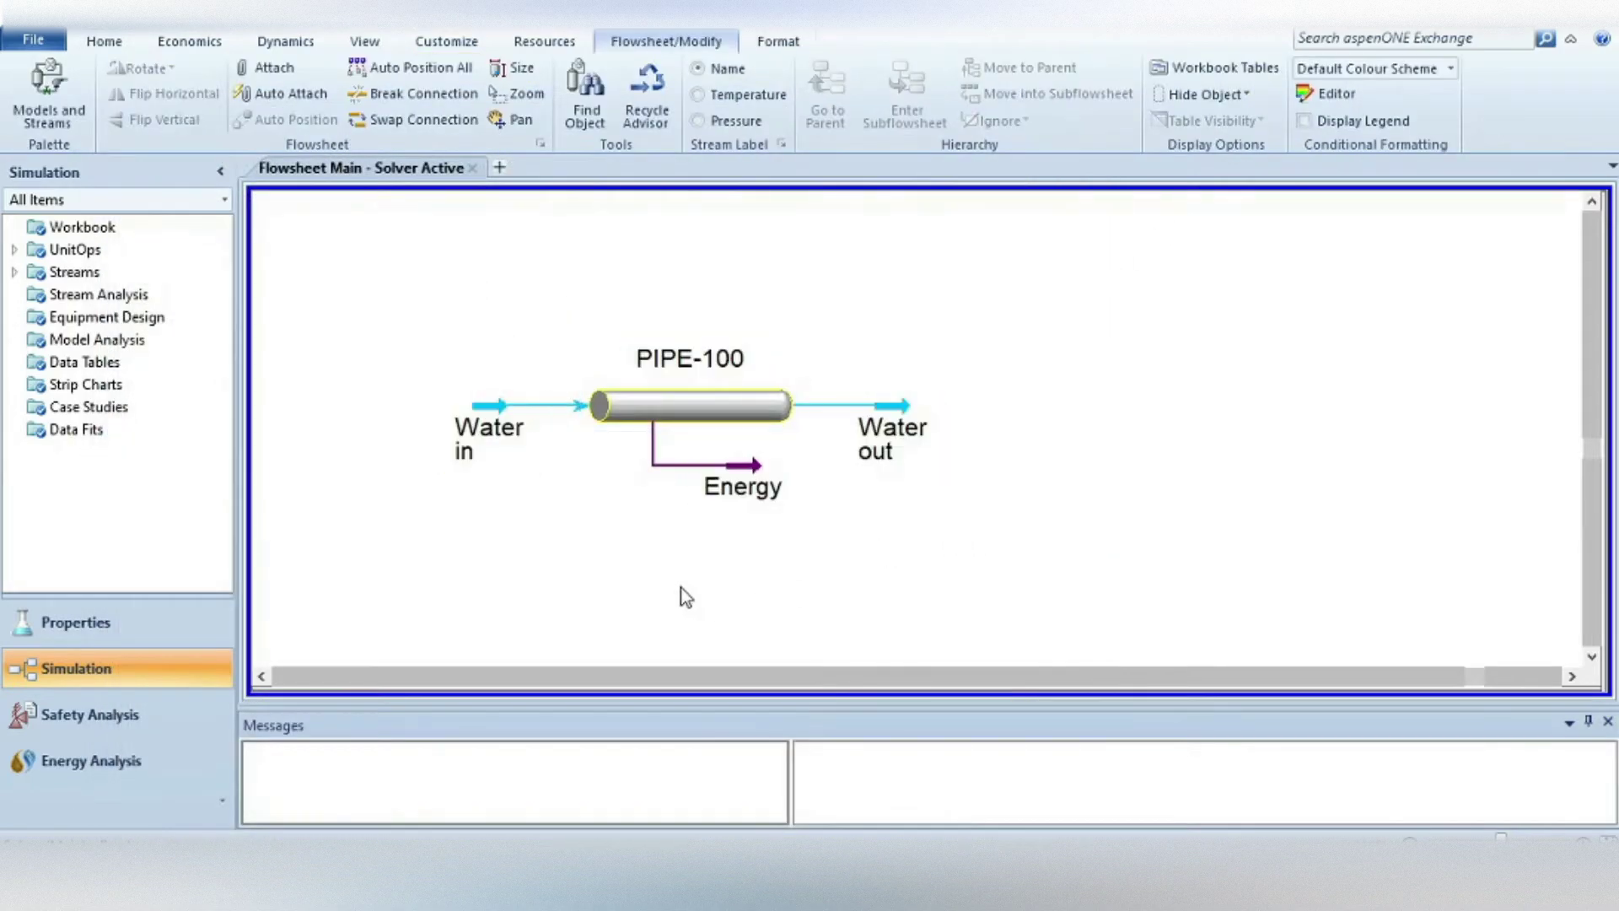
pyautogui.moveTo(483, 449); pyautogui.dragTo(364, 473)
# - Specify Water in at 25 °C, 2 bar and 1 m3/h liquid volume flow
pyautogui.doubleClick(407, 415)
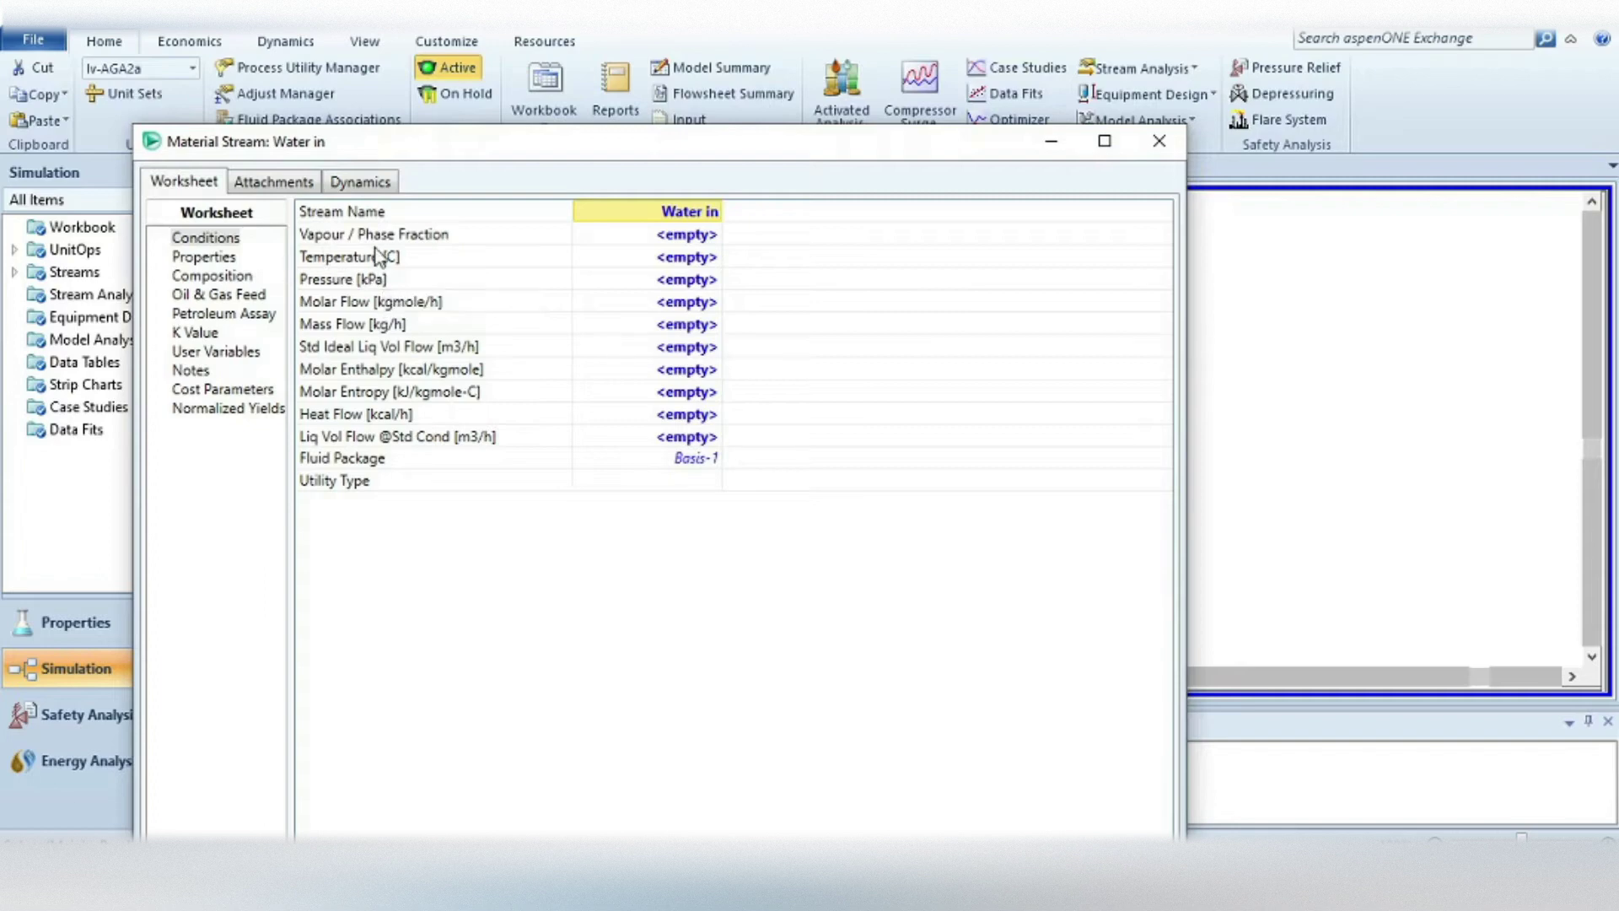
pyautogui.click(688, 260)
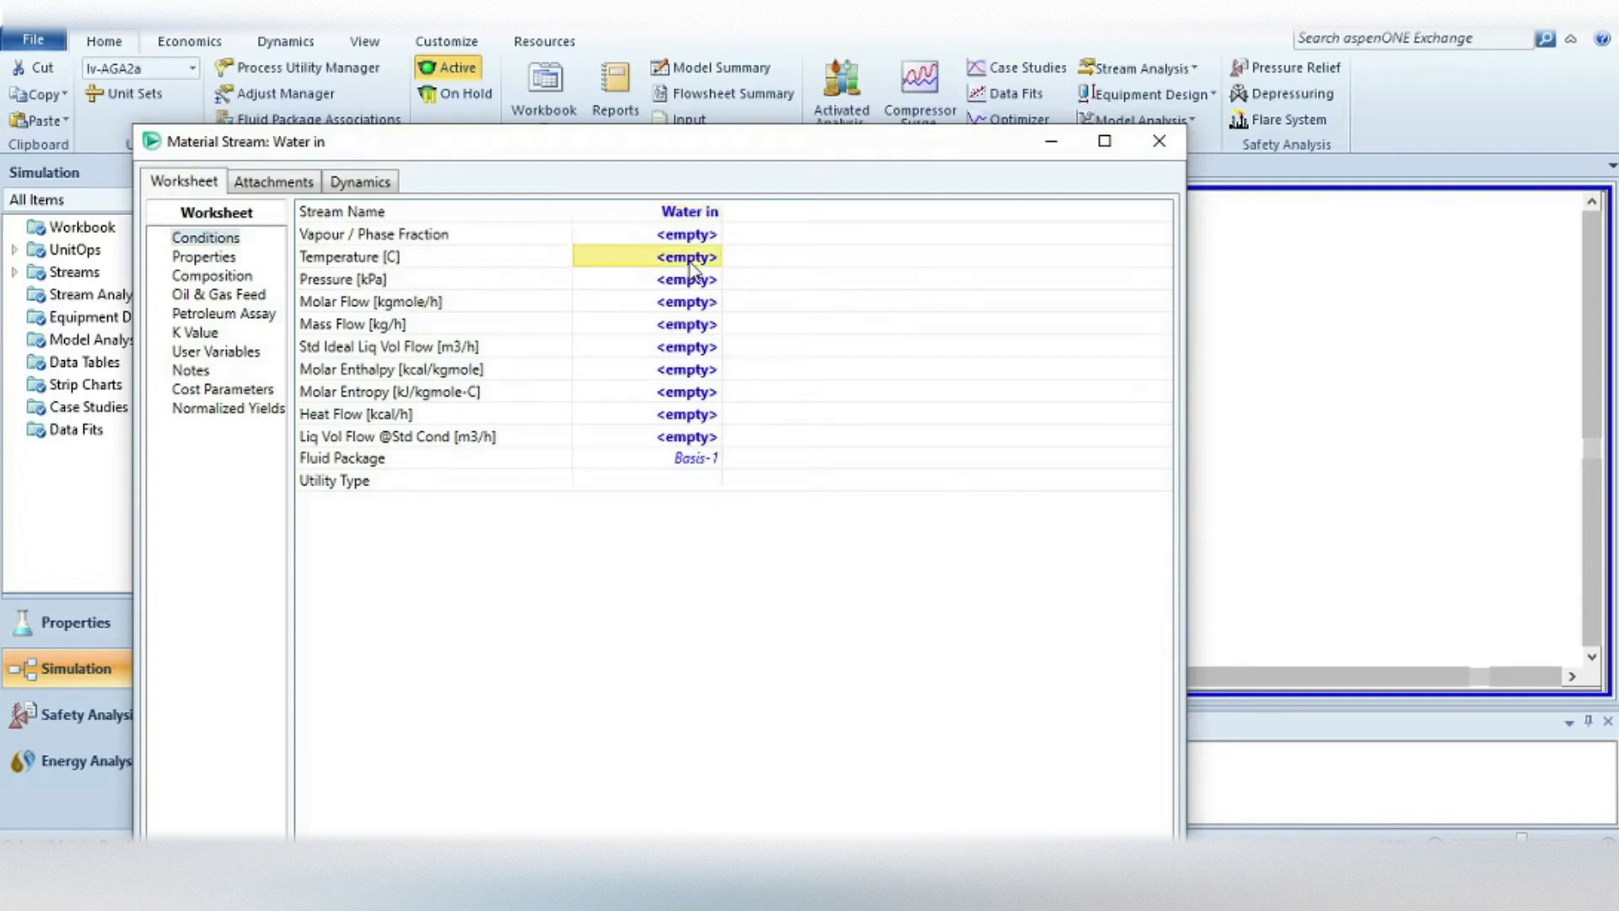
pyautogui.write('25')
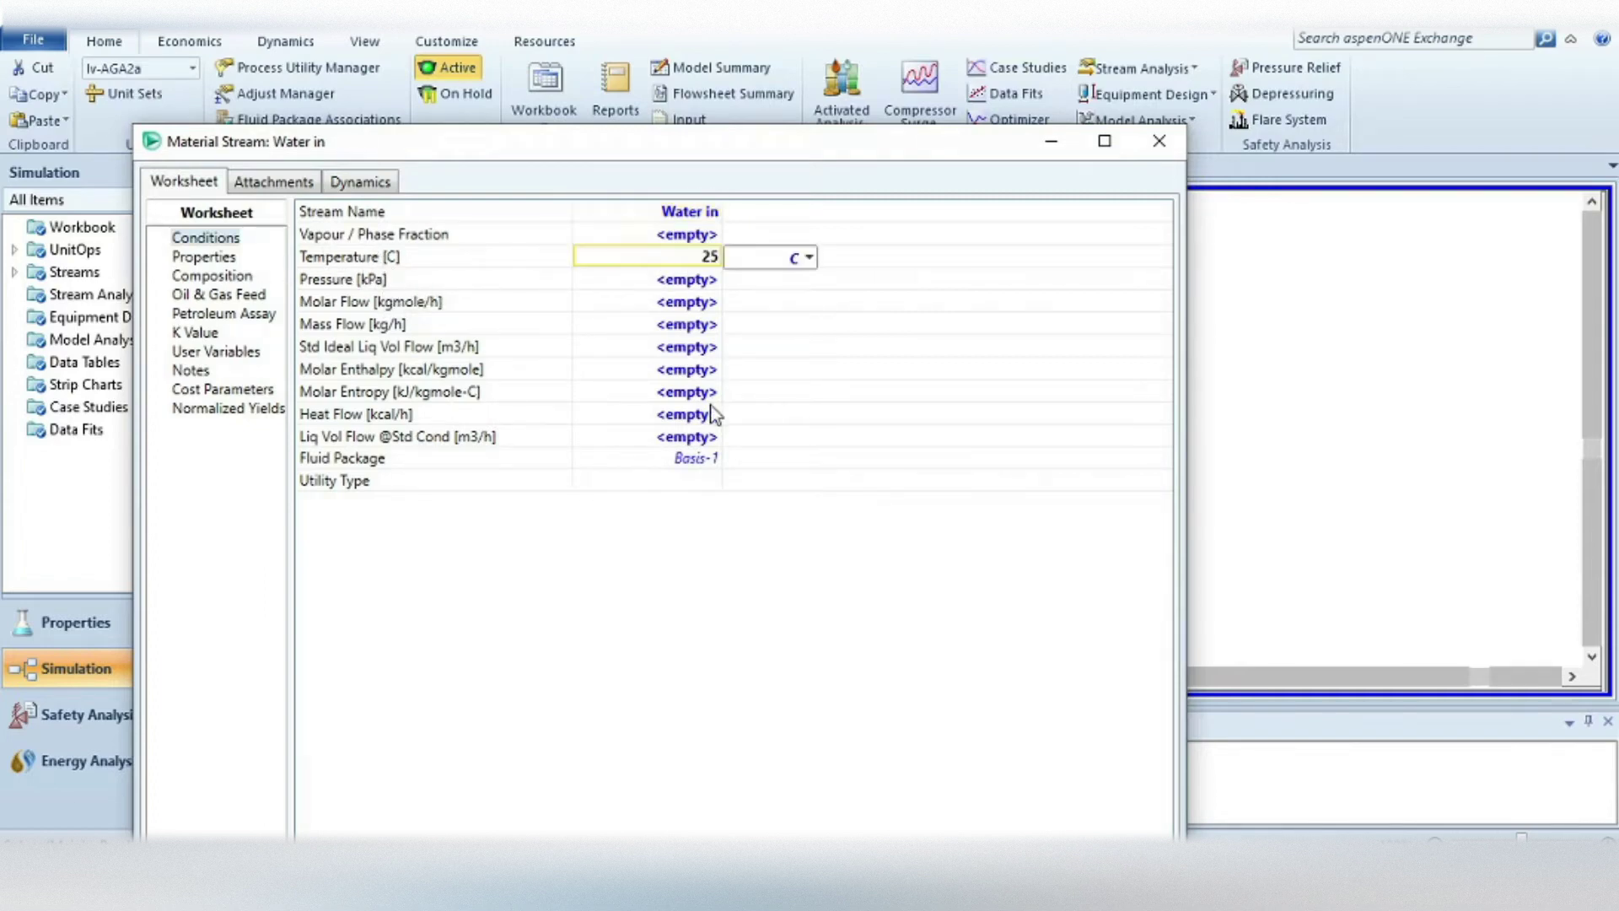
pyautogui.press('Return')
pyautogui.write('2')
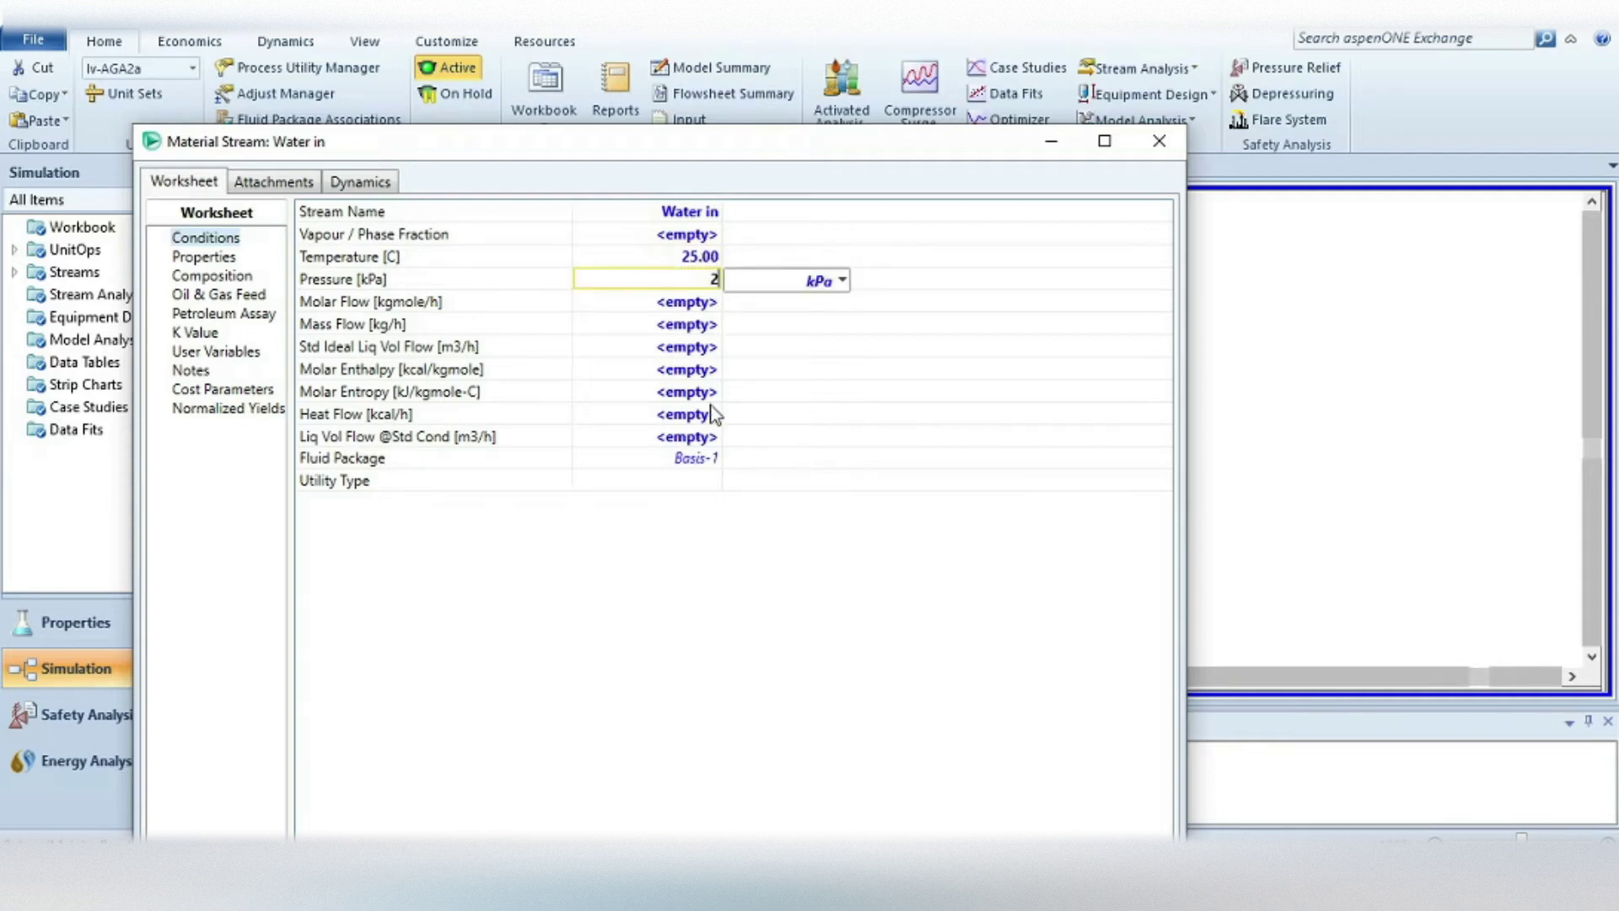
pyautogui.click(842, 281)
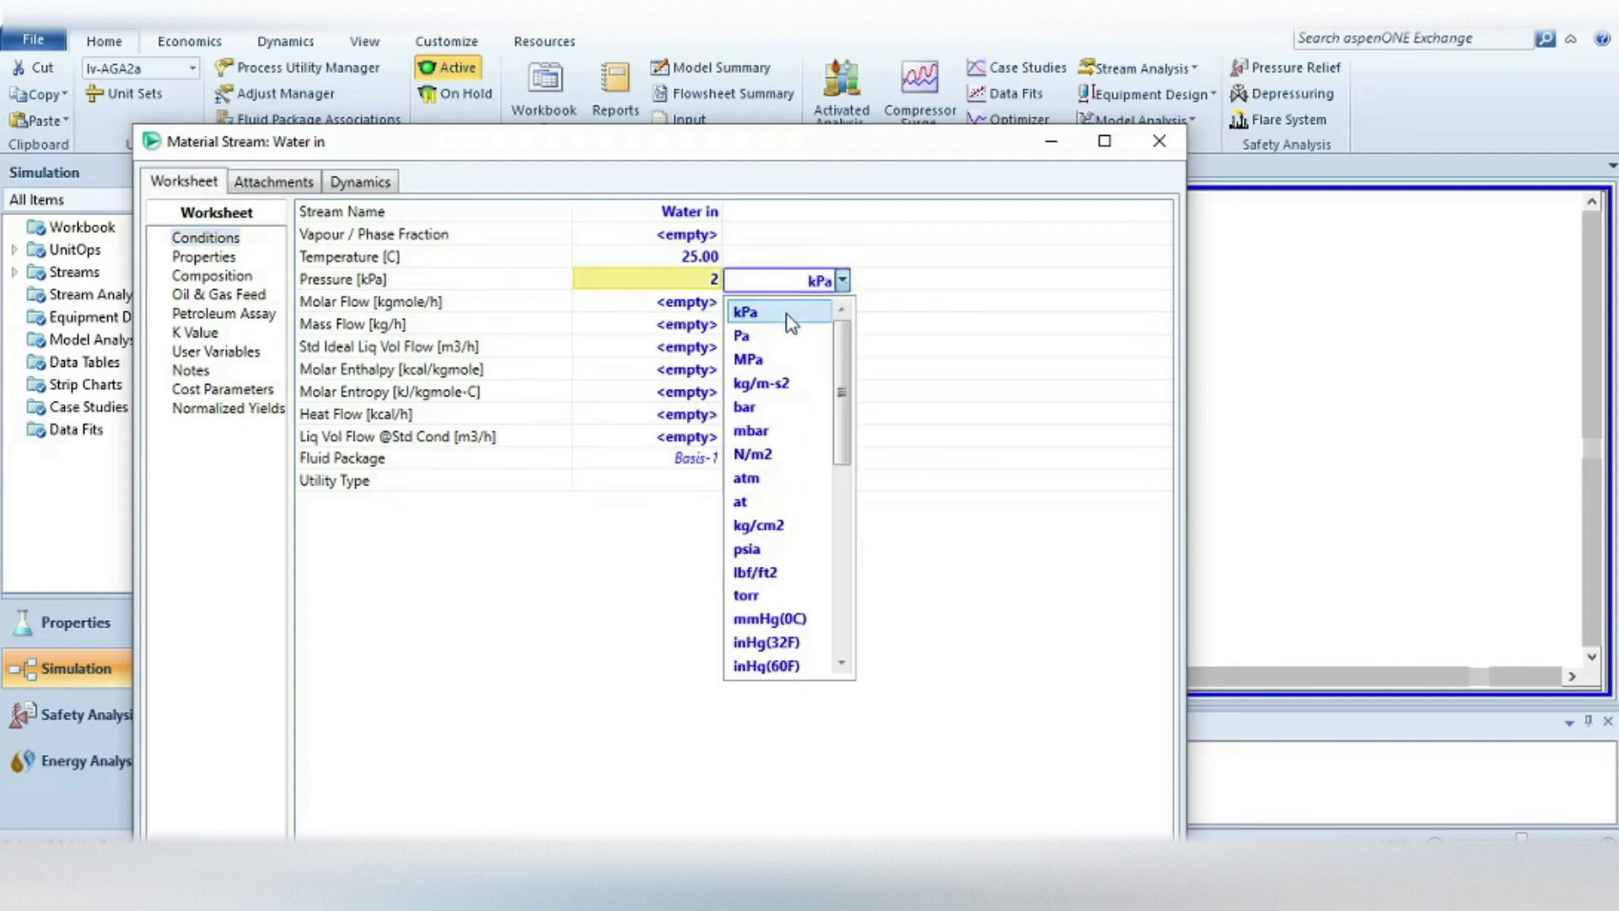
pyautogui.click(745, 407)
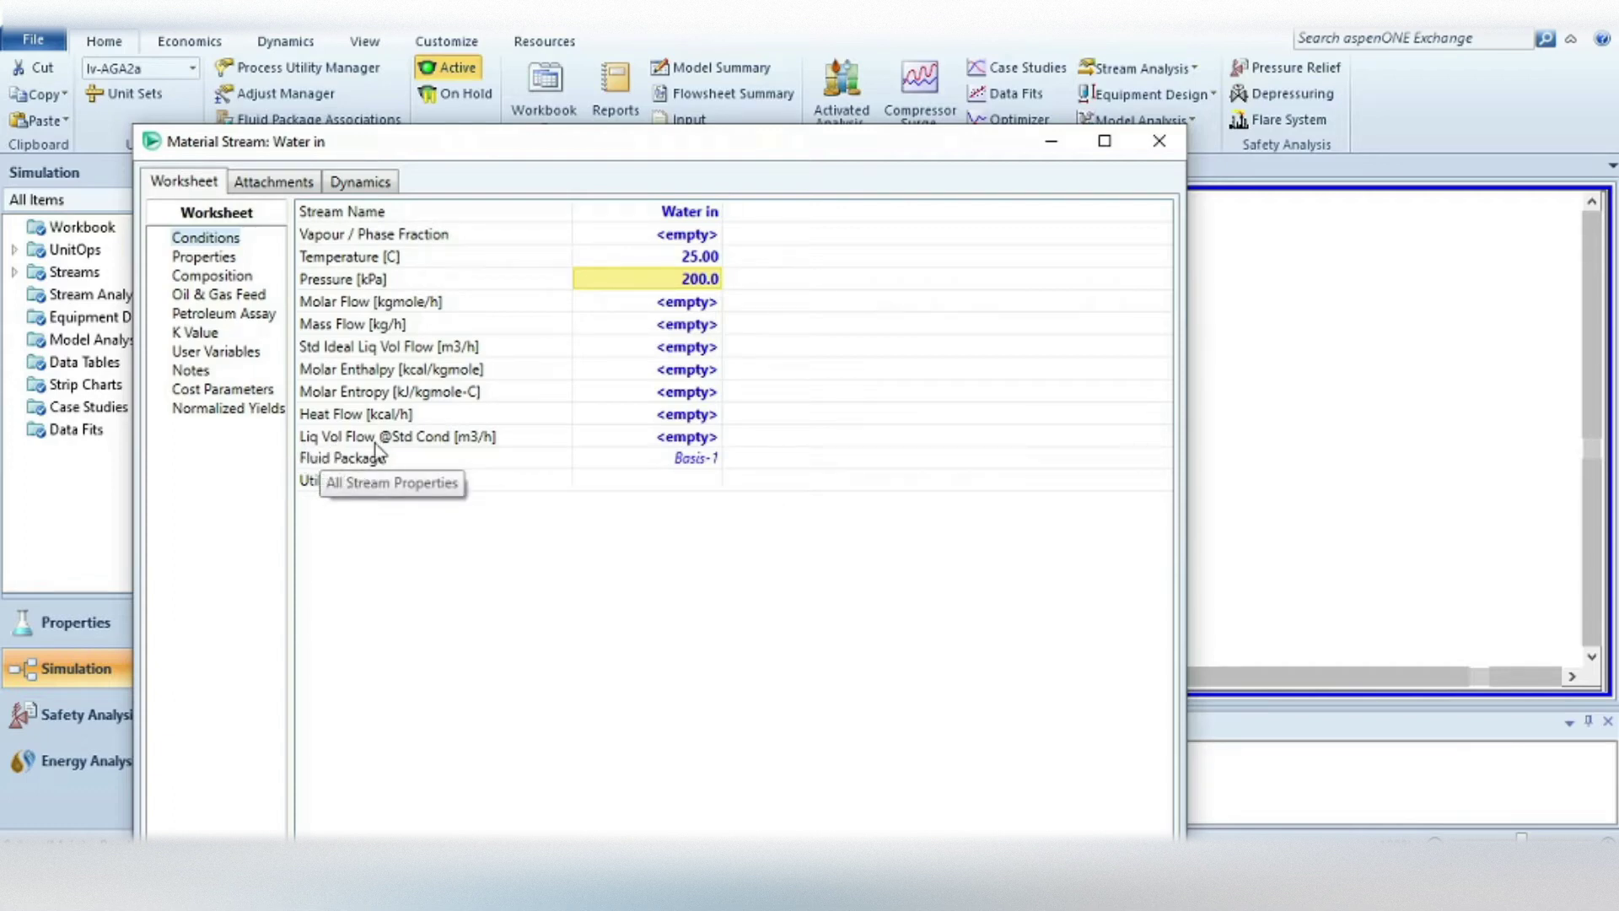
pyautogui.click(648, 440)
pyautogui.write('1')
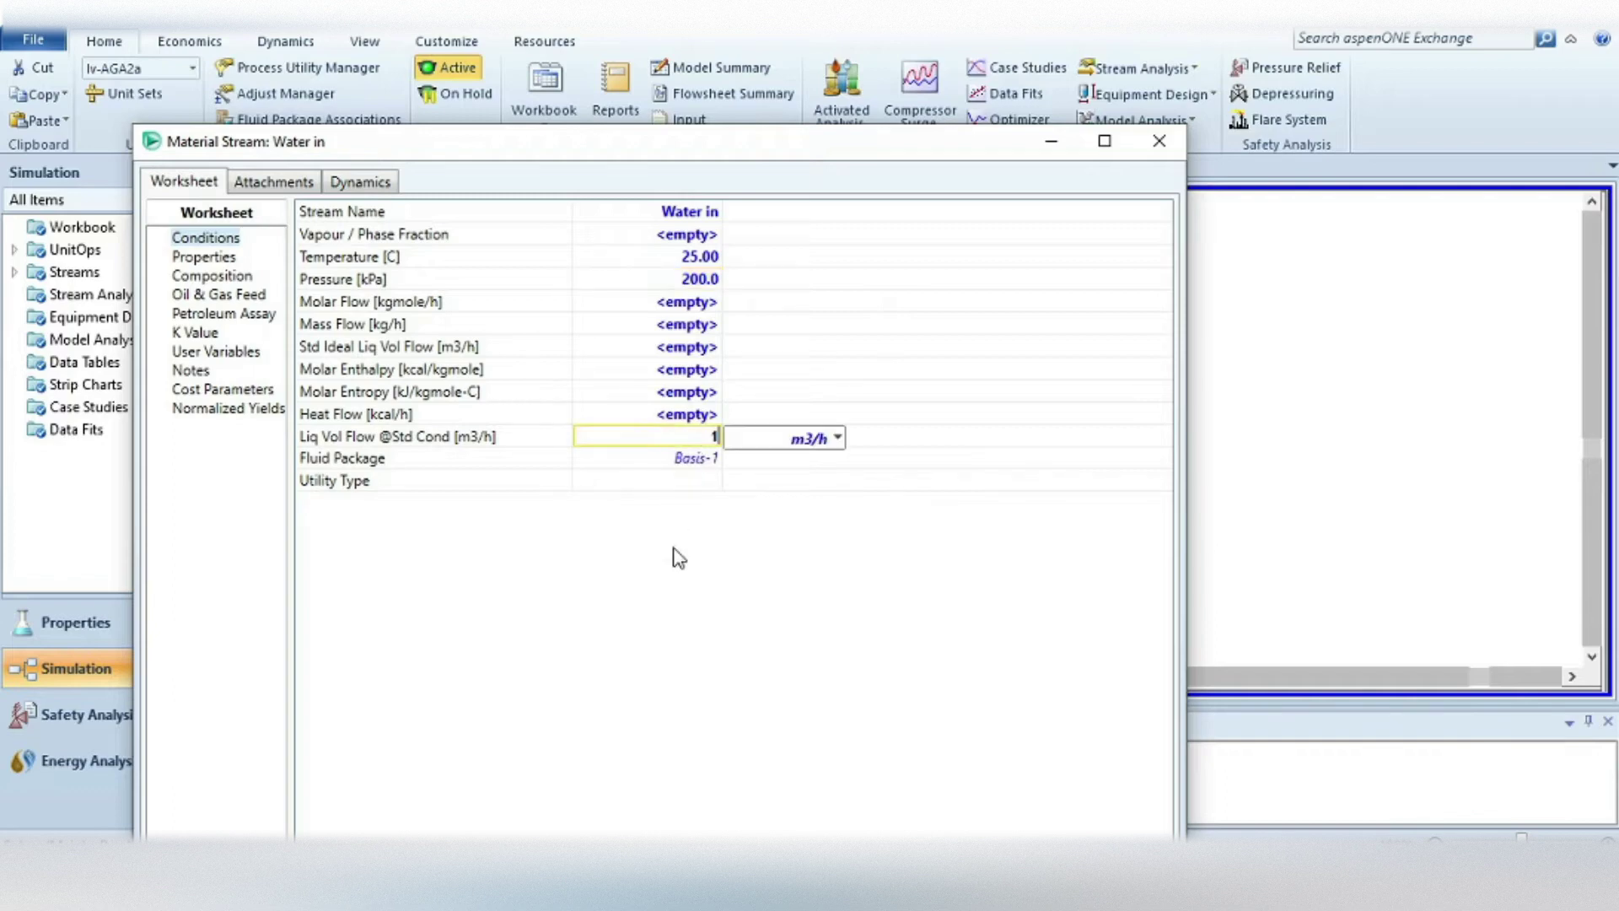
pyautogui.press('Return')
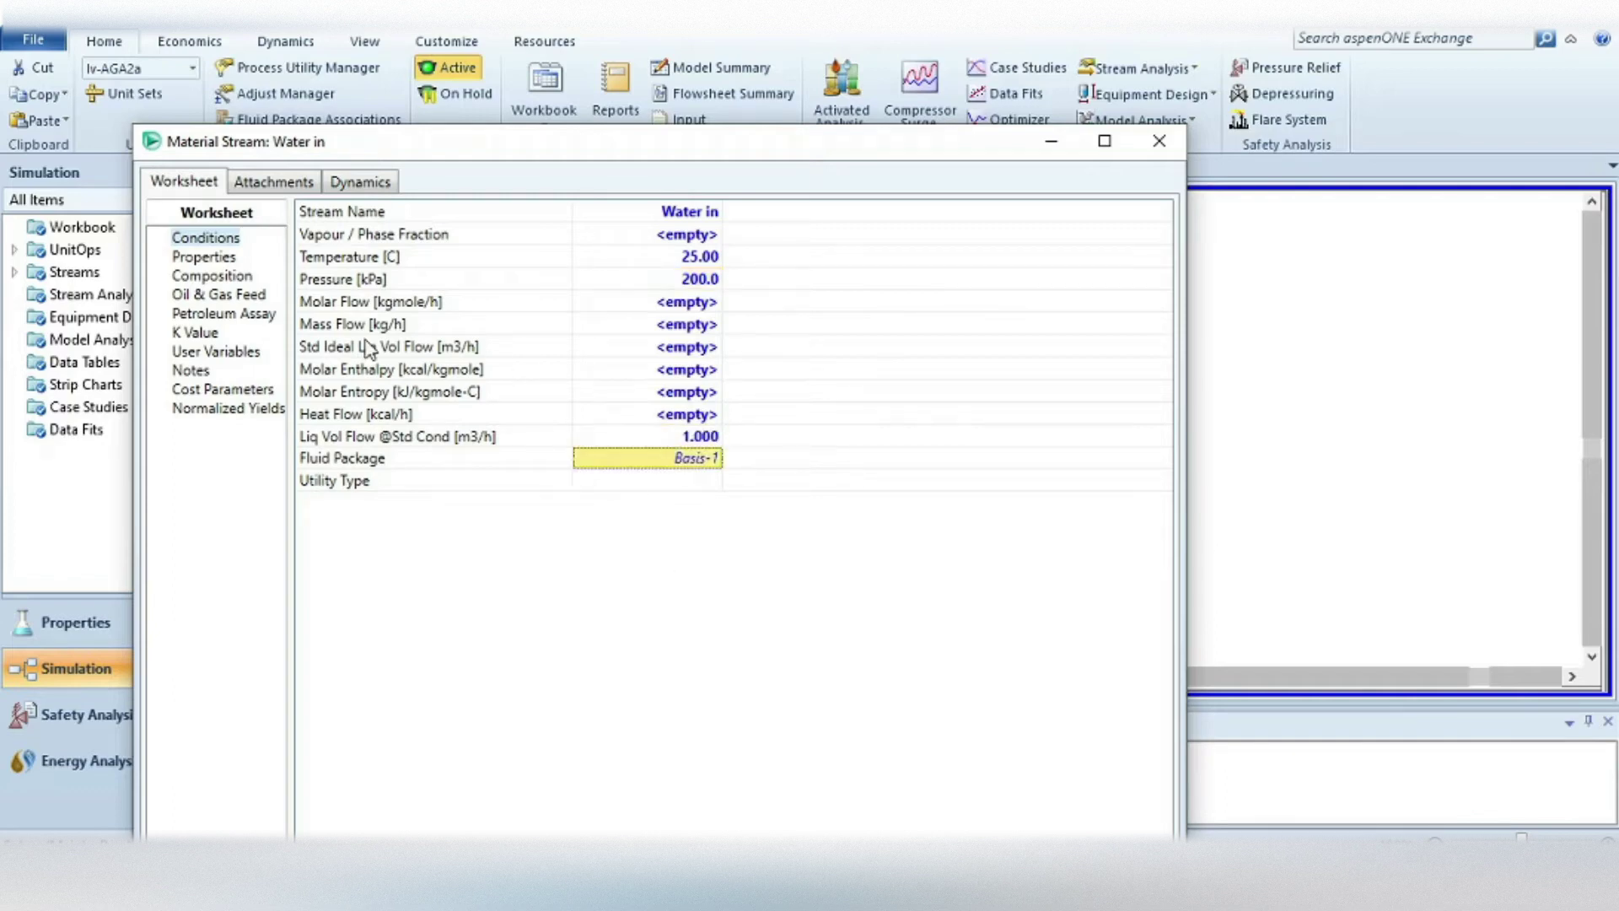
# - Set Water in's composition to pure H2O with mole fraction 1
pyautogui.click(199, 277)
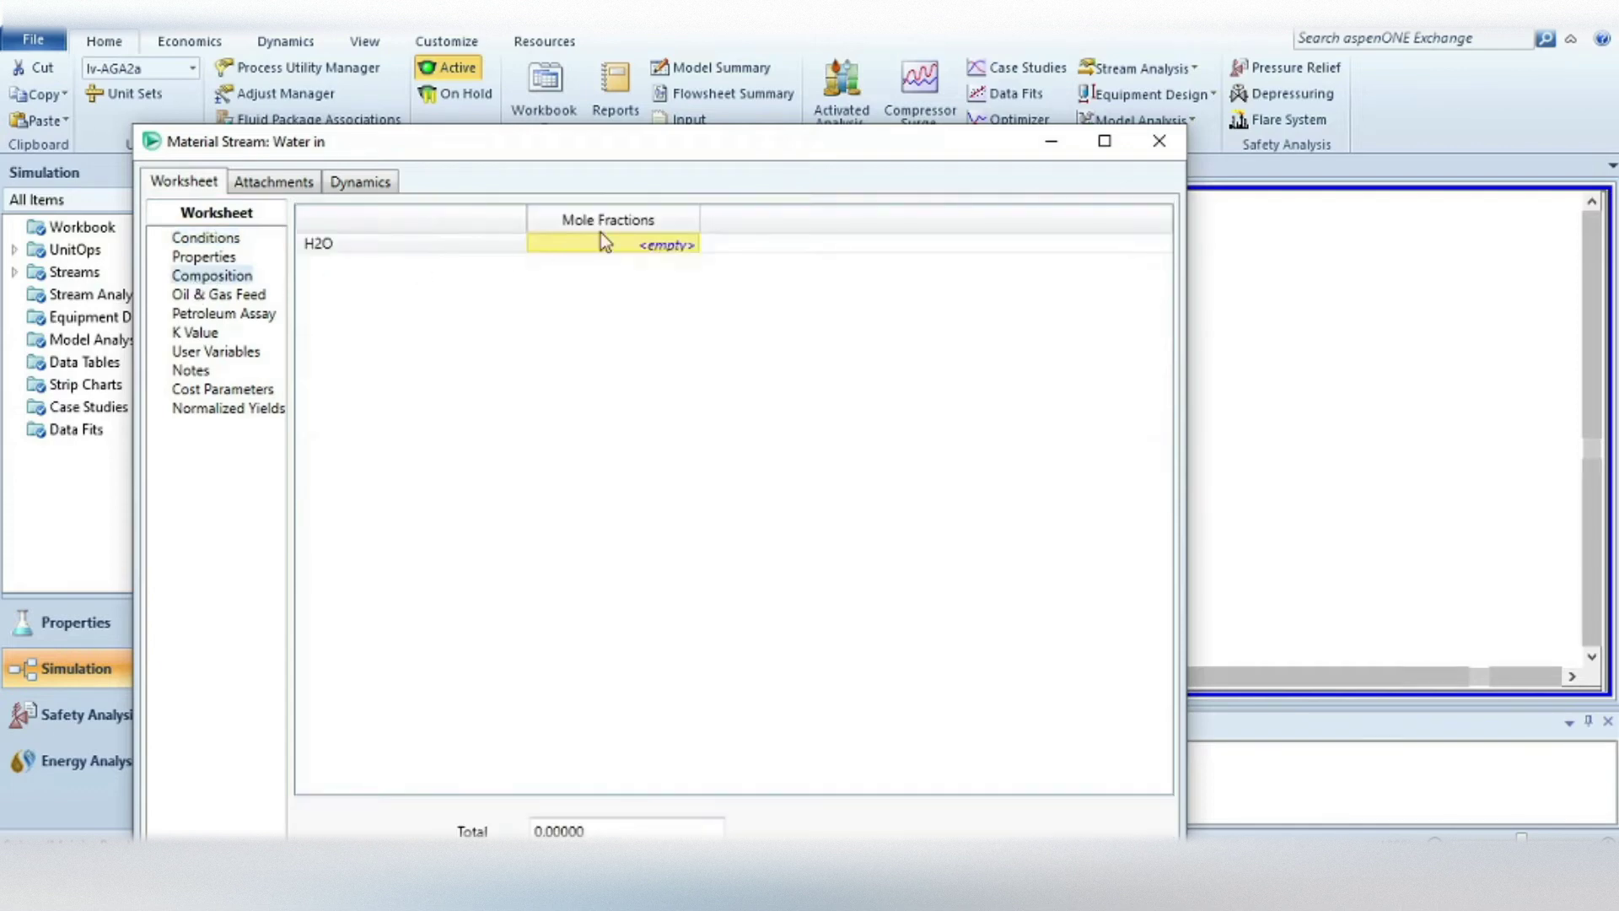
pyautogui.write('1')
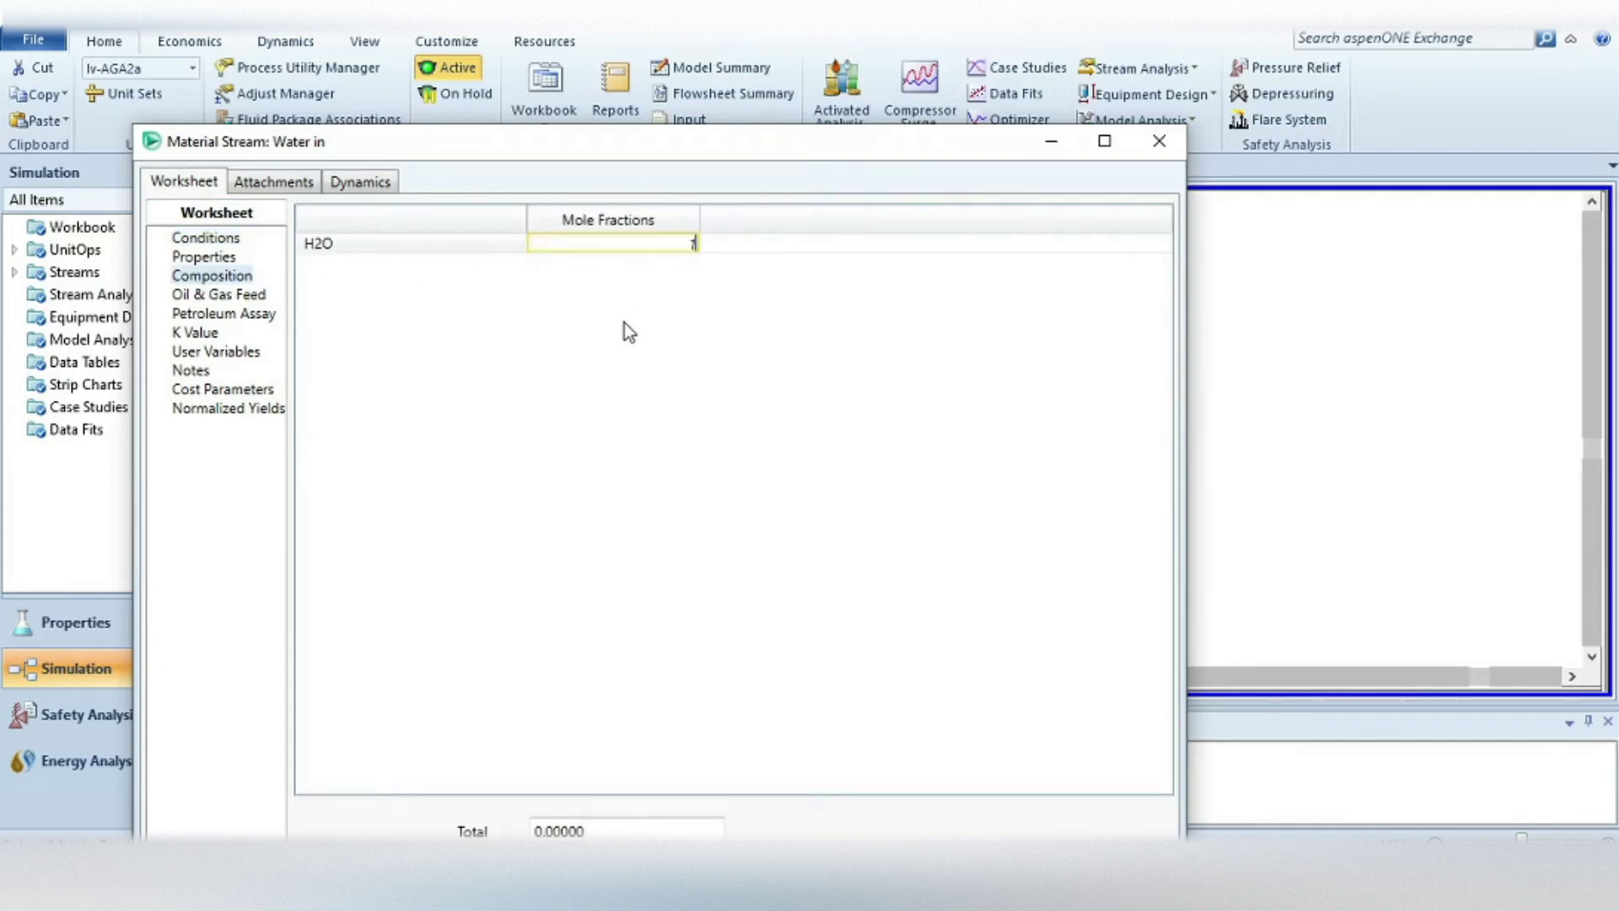
pyautogui.press('Return')
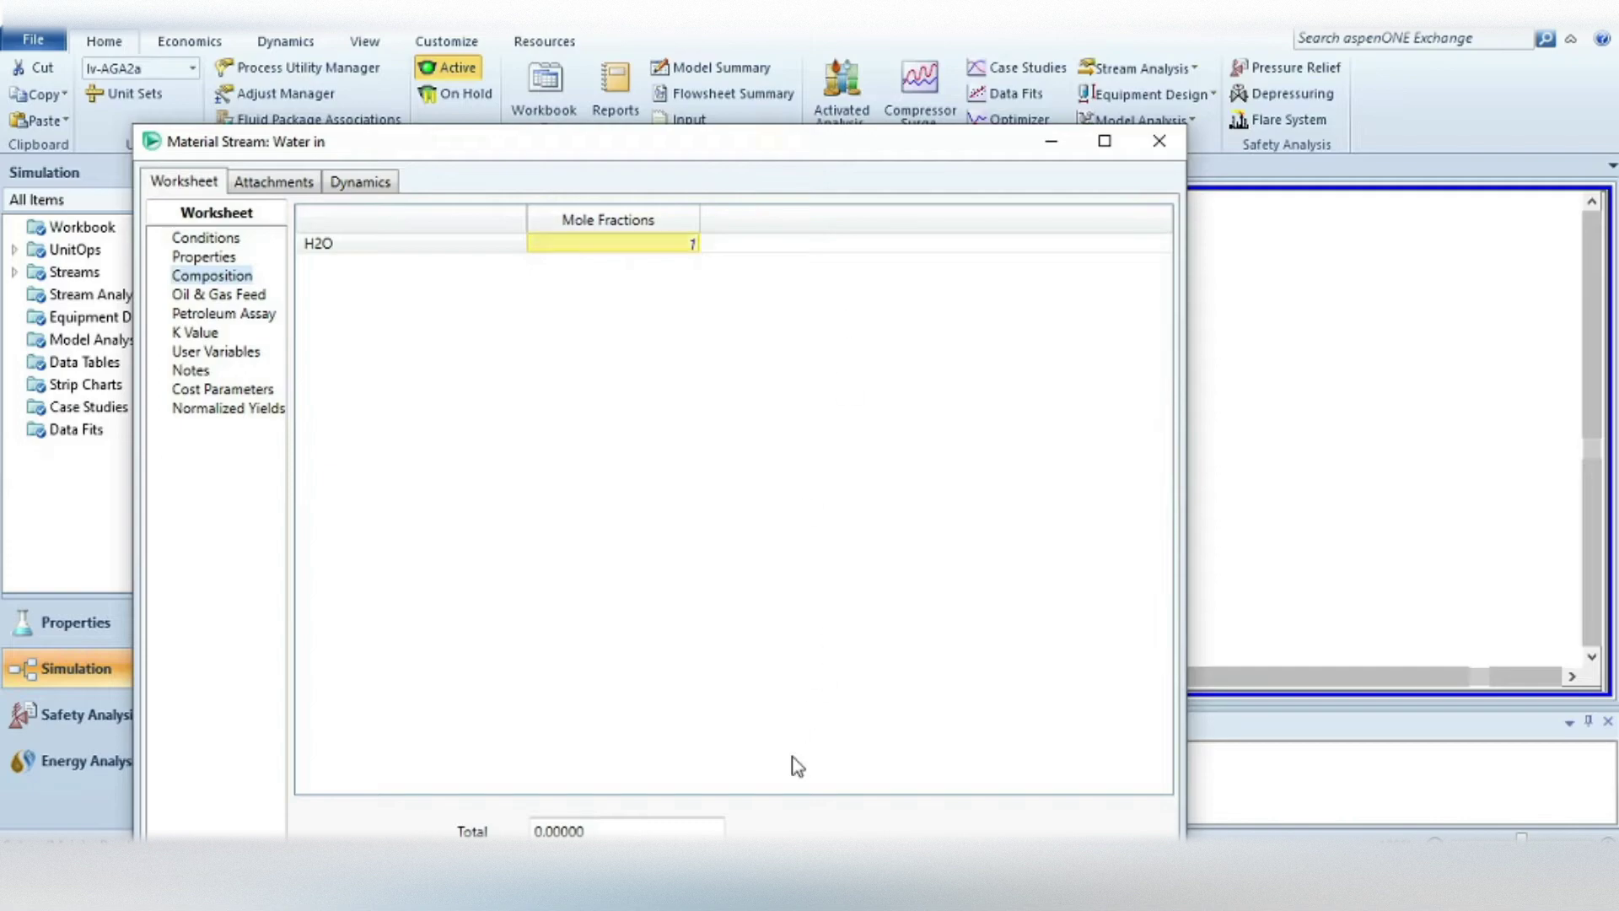
pyautogui.click(968, 677)
pyautogui.click(1159, 141)
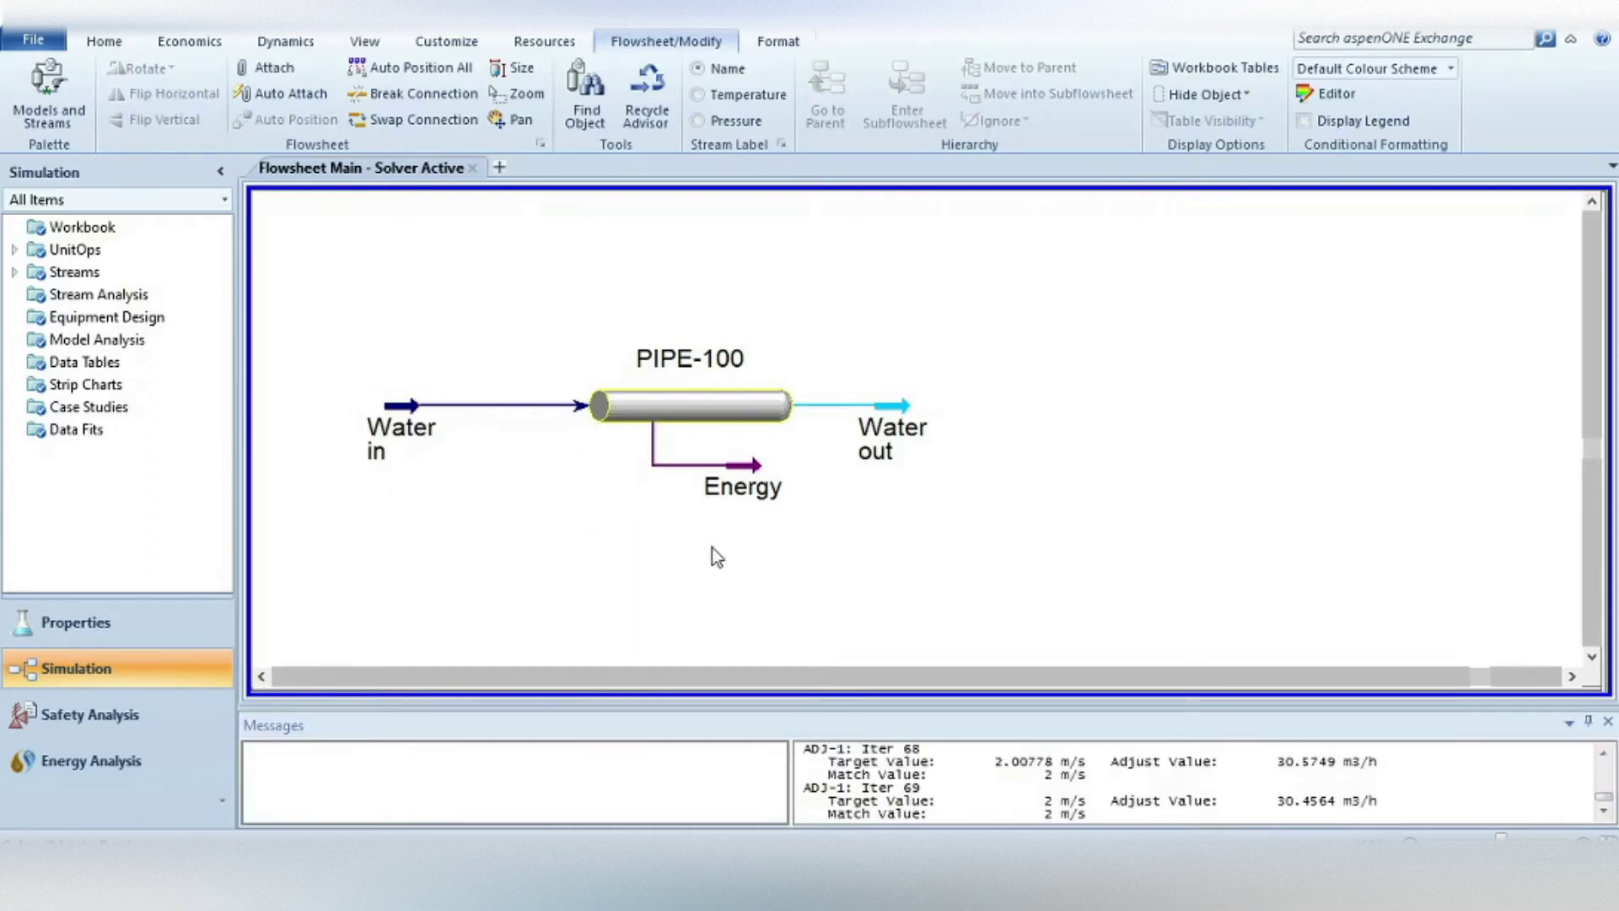
# - Enter 100 m as the length of PIPE-100's segment on Rating > Sizing
pyautogui.doubleClick(686, 412)
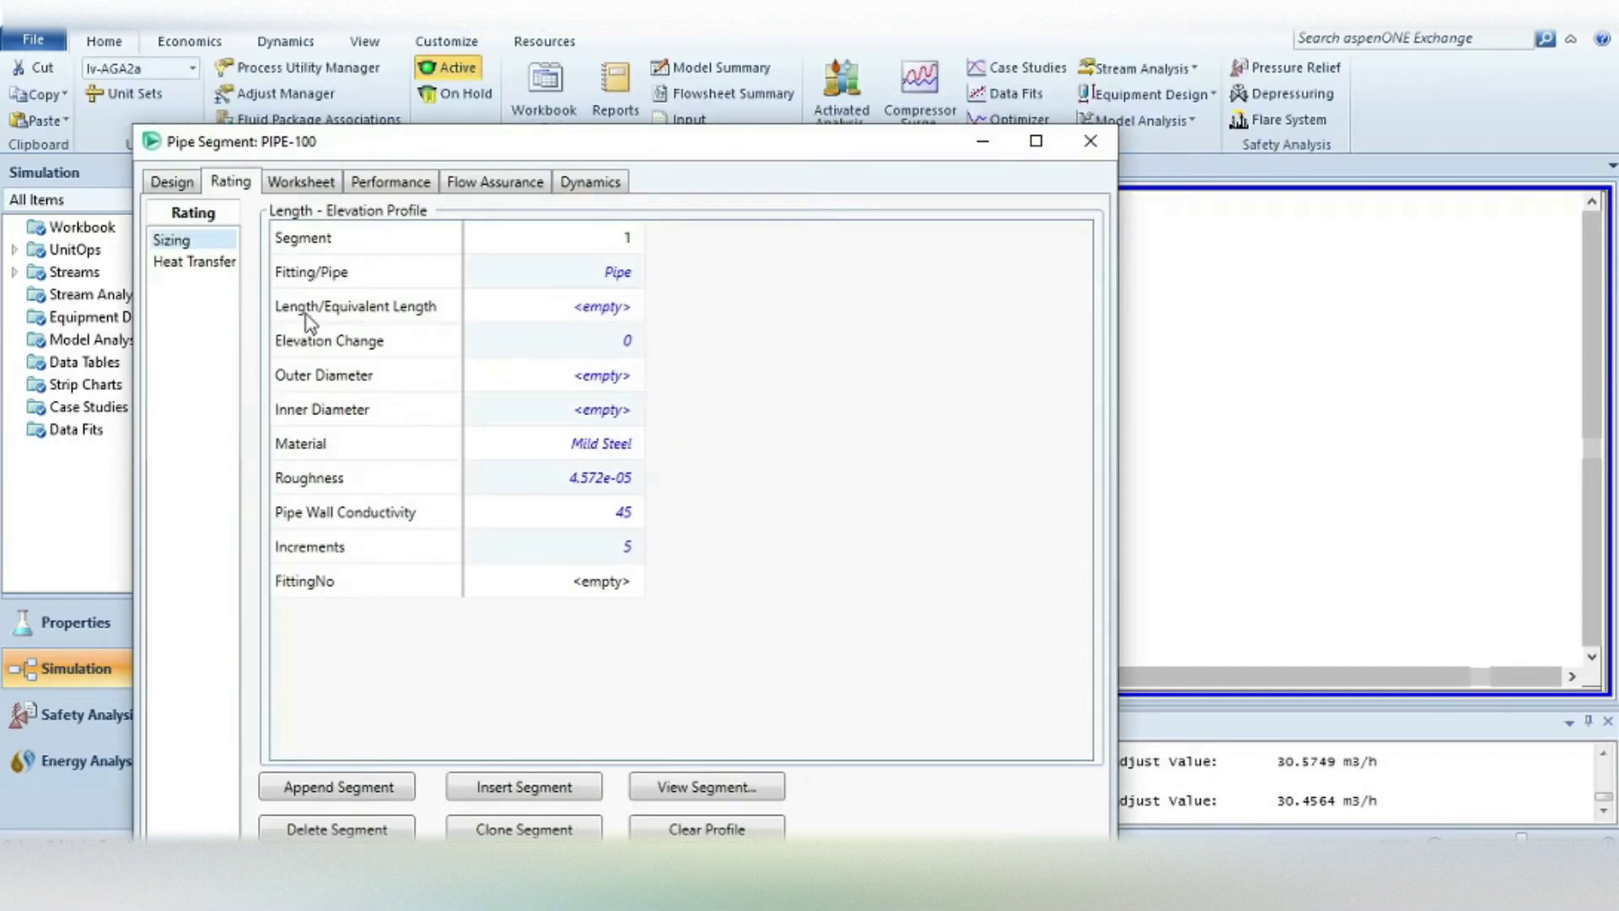
pyautogui.click(599, 317)
pyautogui.write('100')
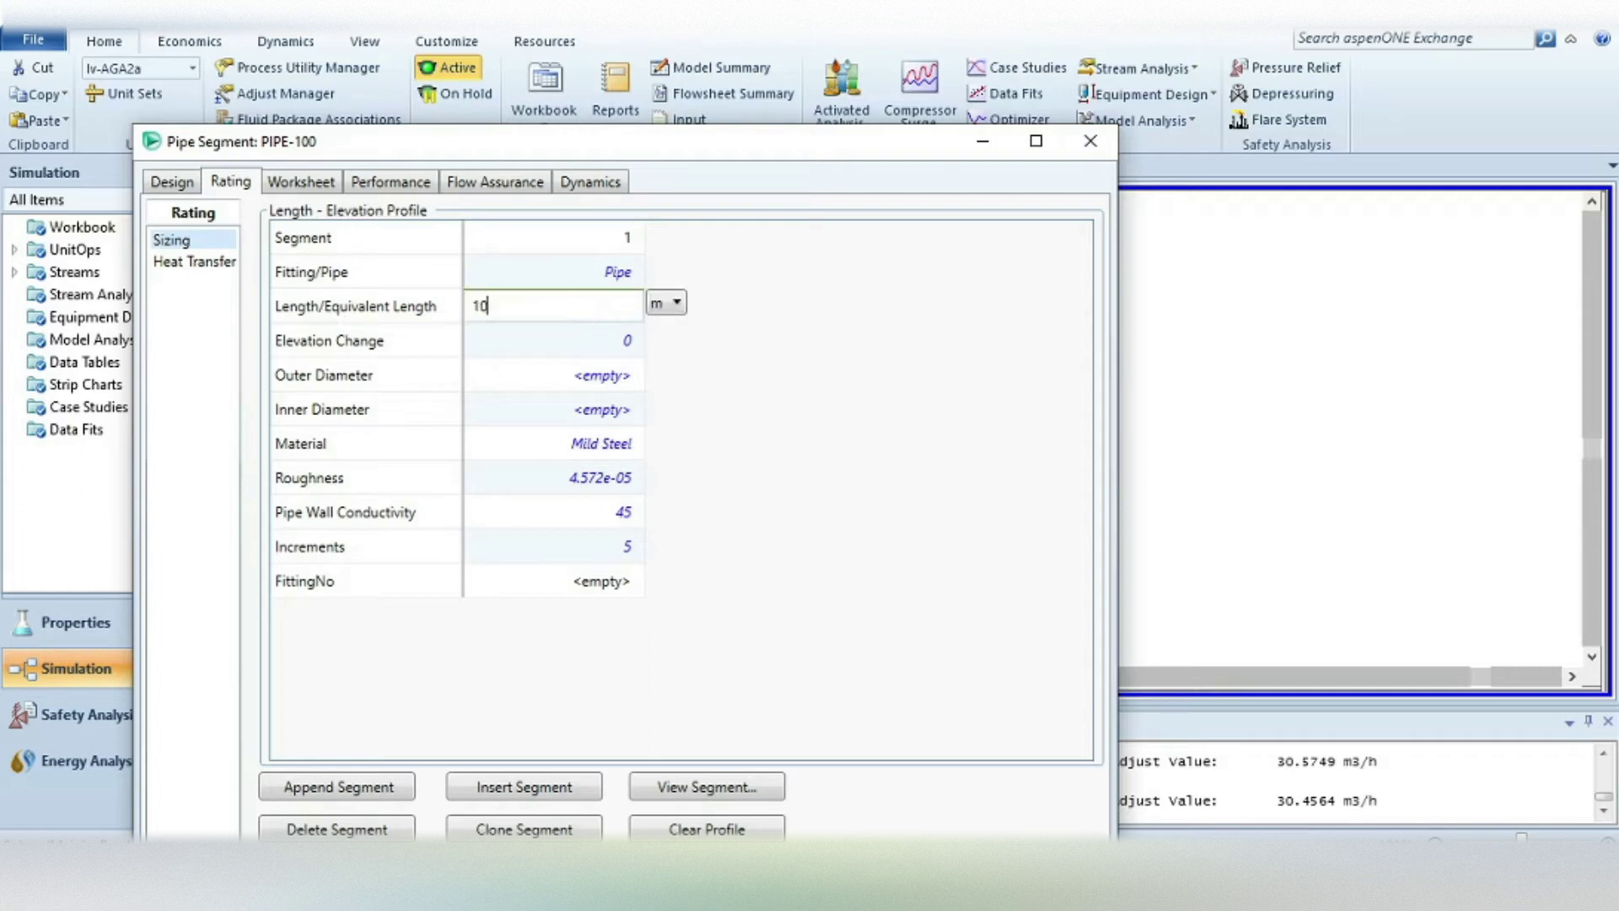
pyautogui.press('Return')
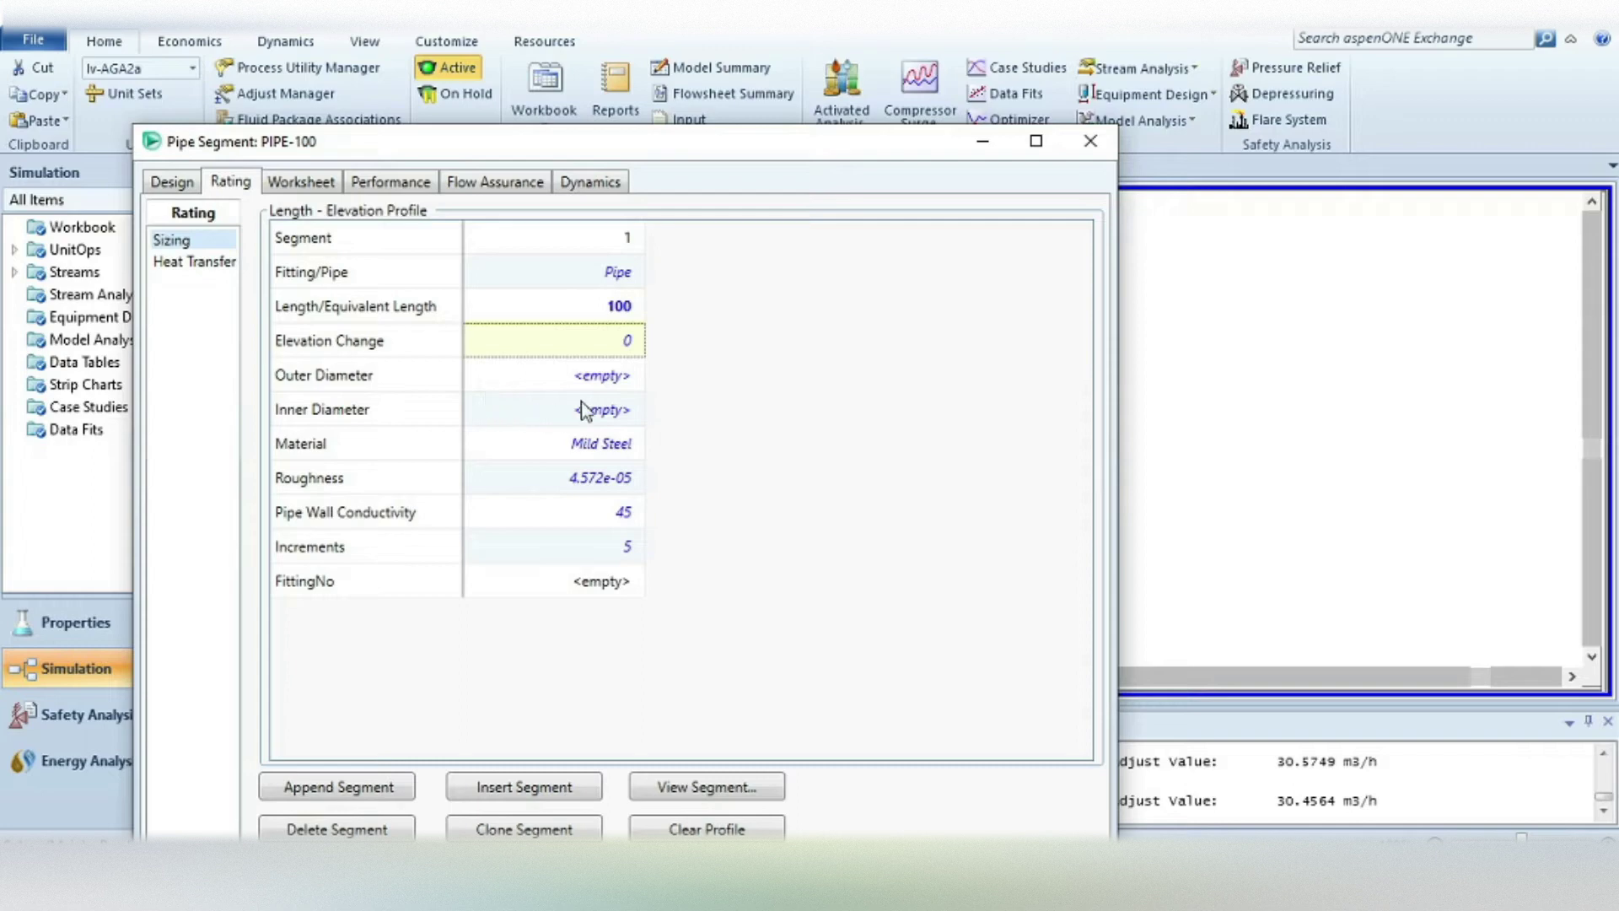
pyautogui.click(705, 787)
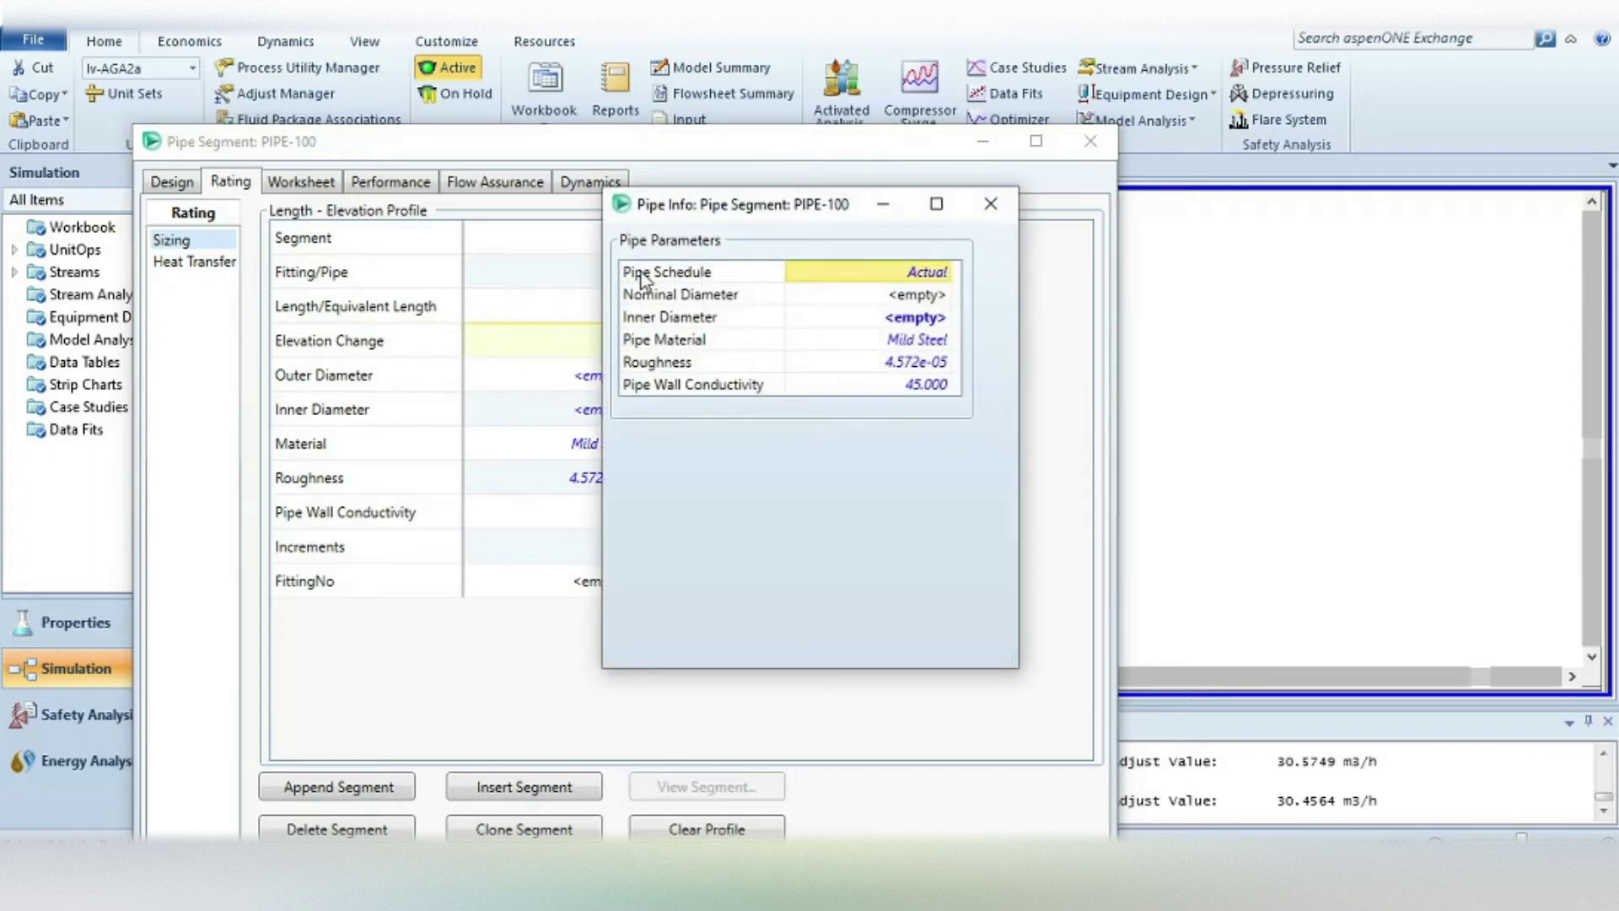
# - Use Schedule 80, 76.20 mm nominal pipe, giving 88.9 mm OD and 73.66 mm ID
pyautogui.click(943, 271)
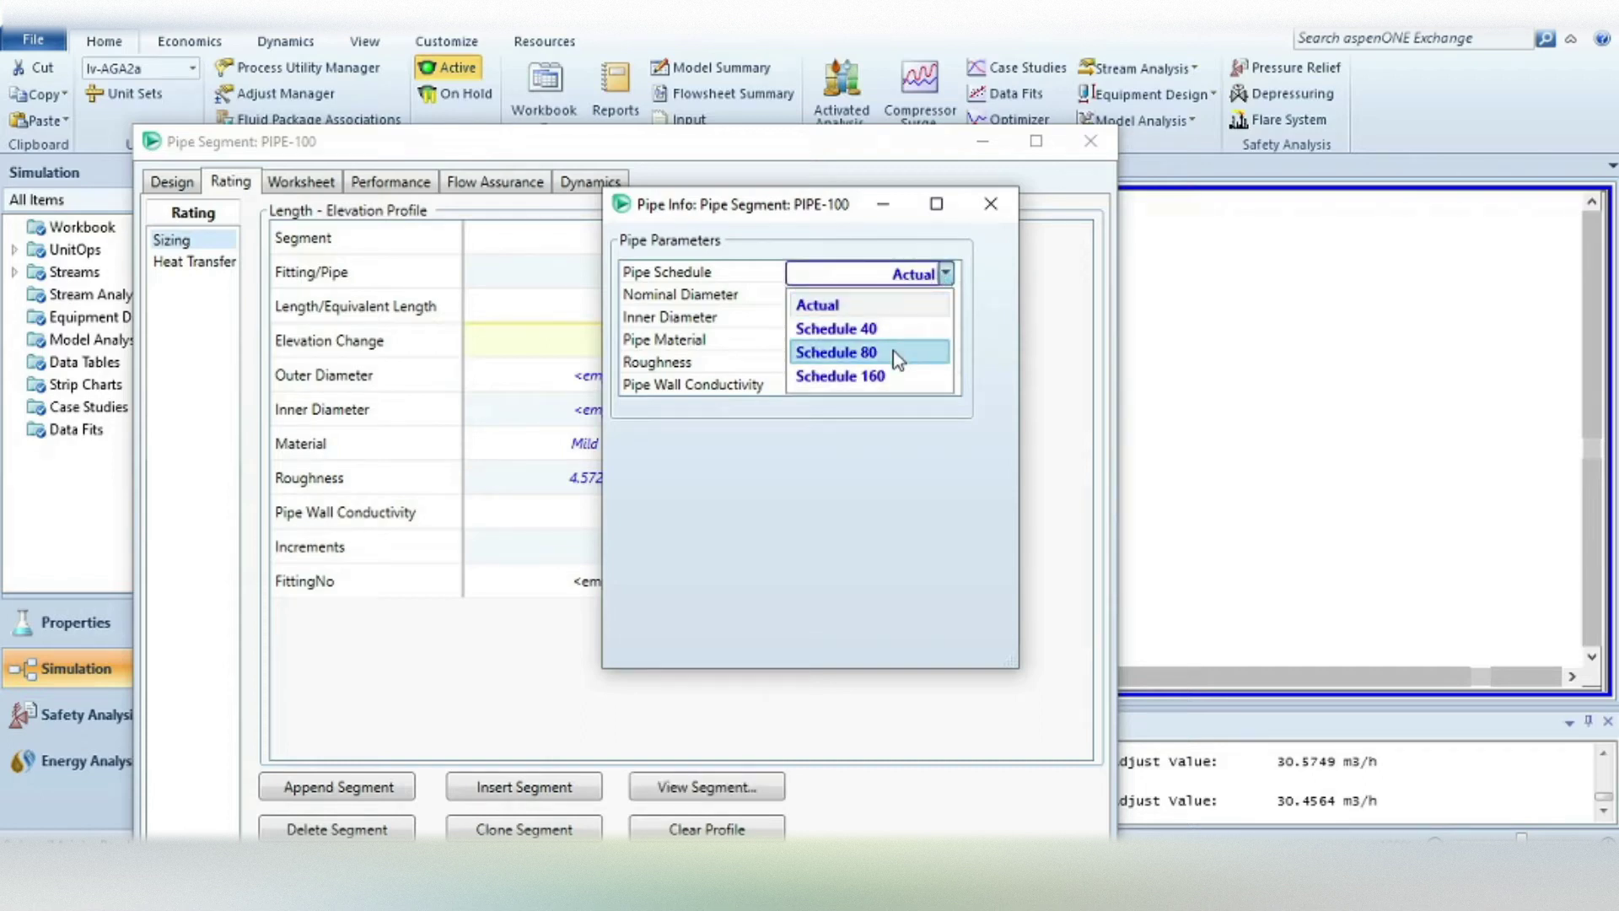
pyautogui.click(838, 353)
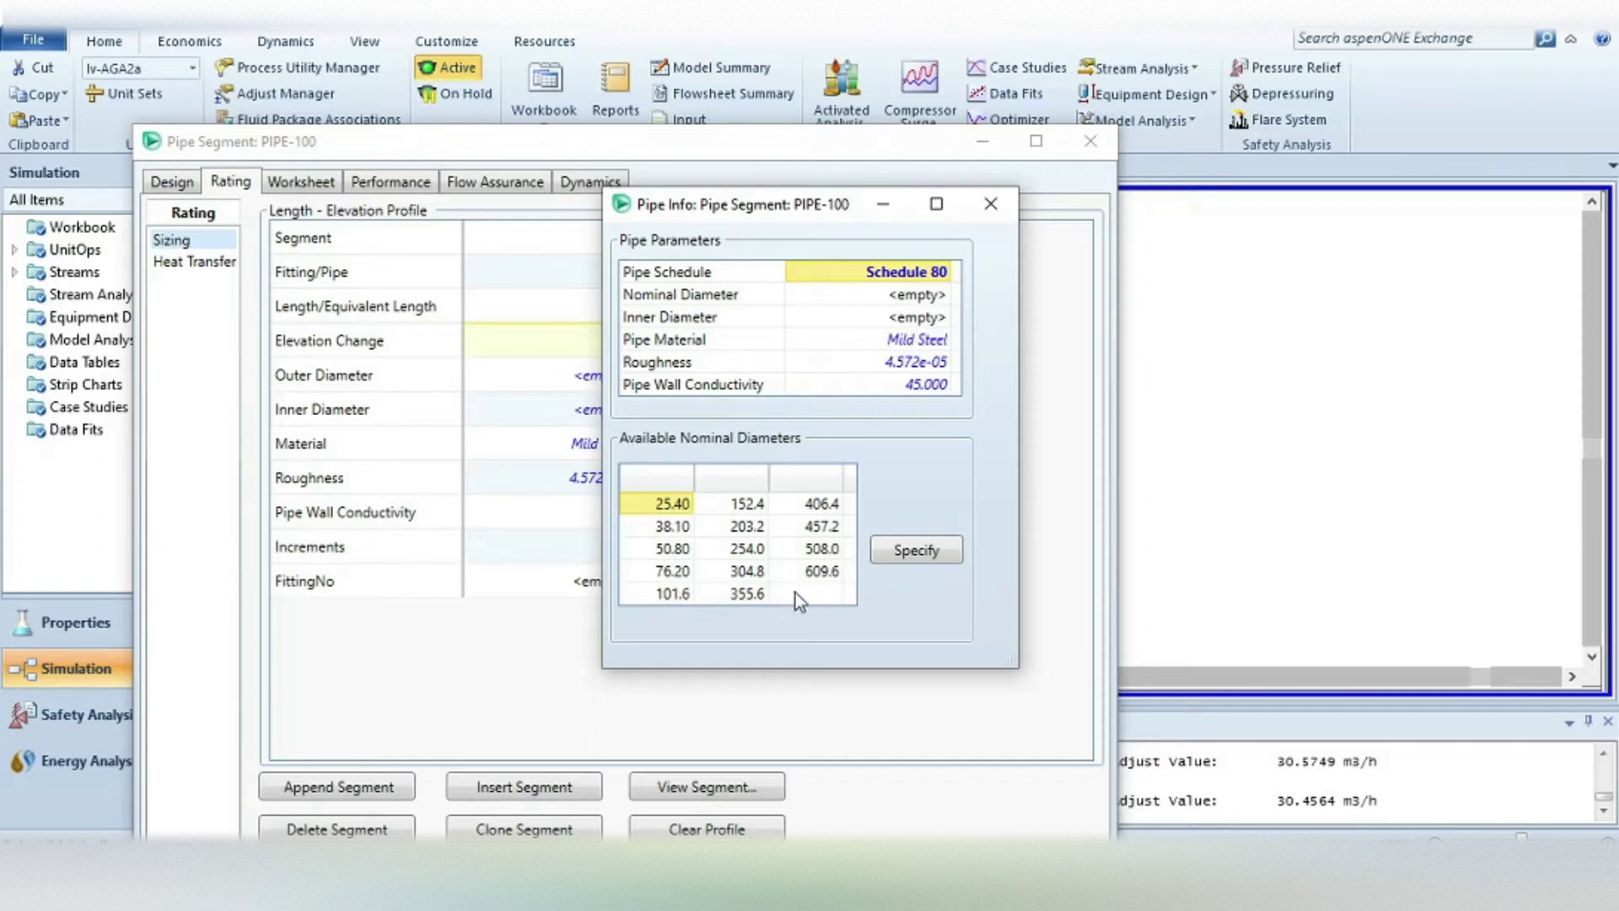
pyautogui.moveTo(672, 574)
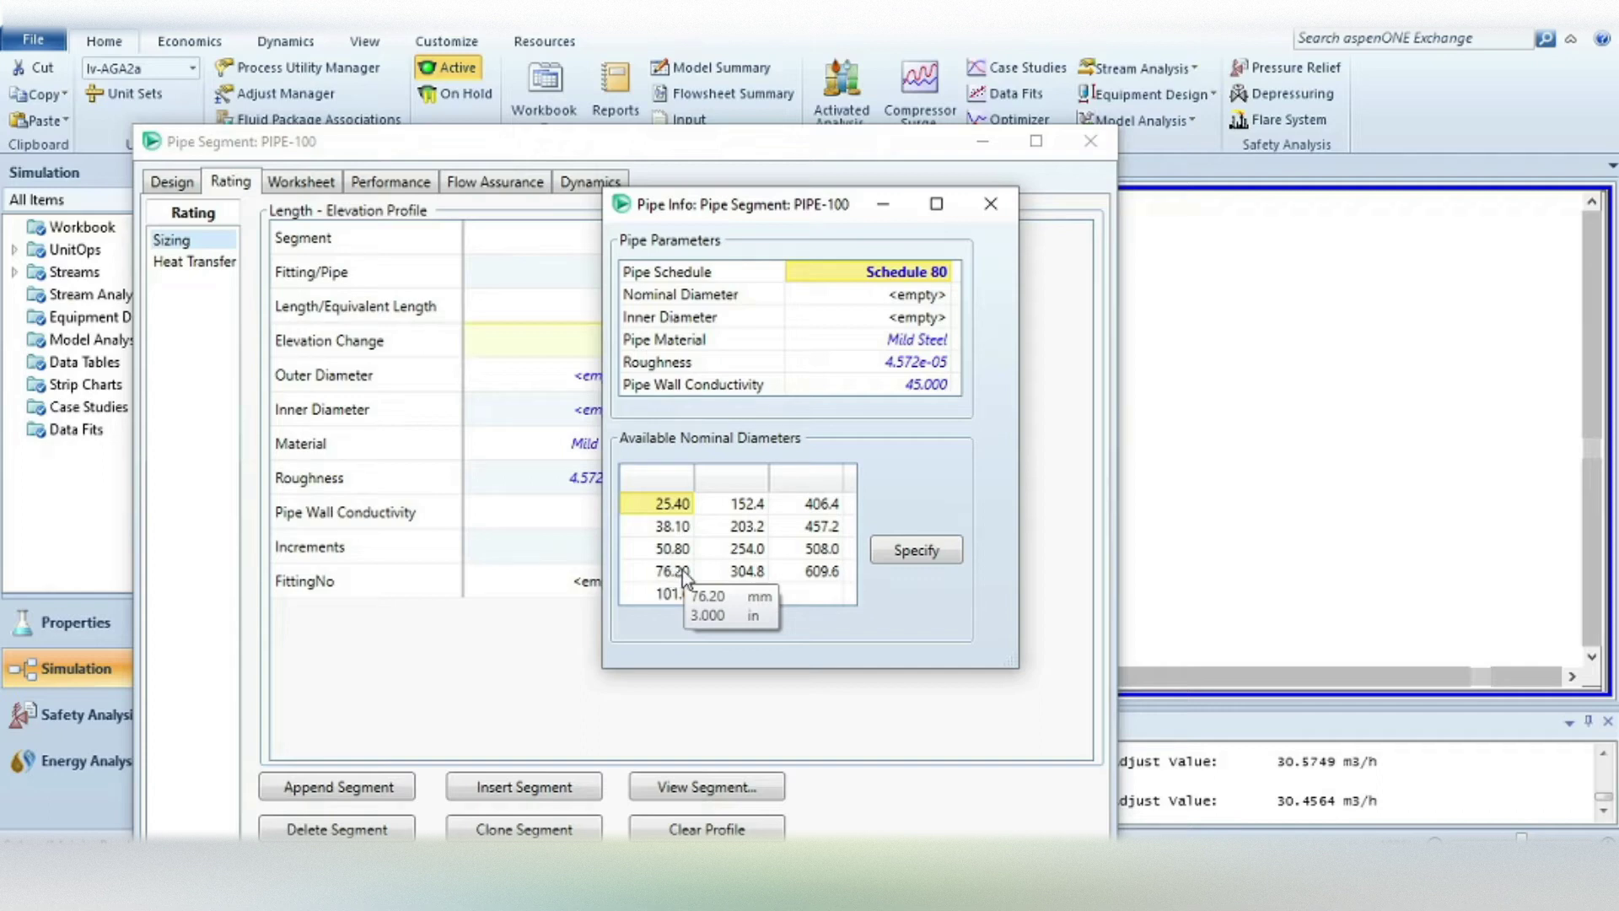
pyautogui.click(681, 571)
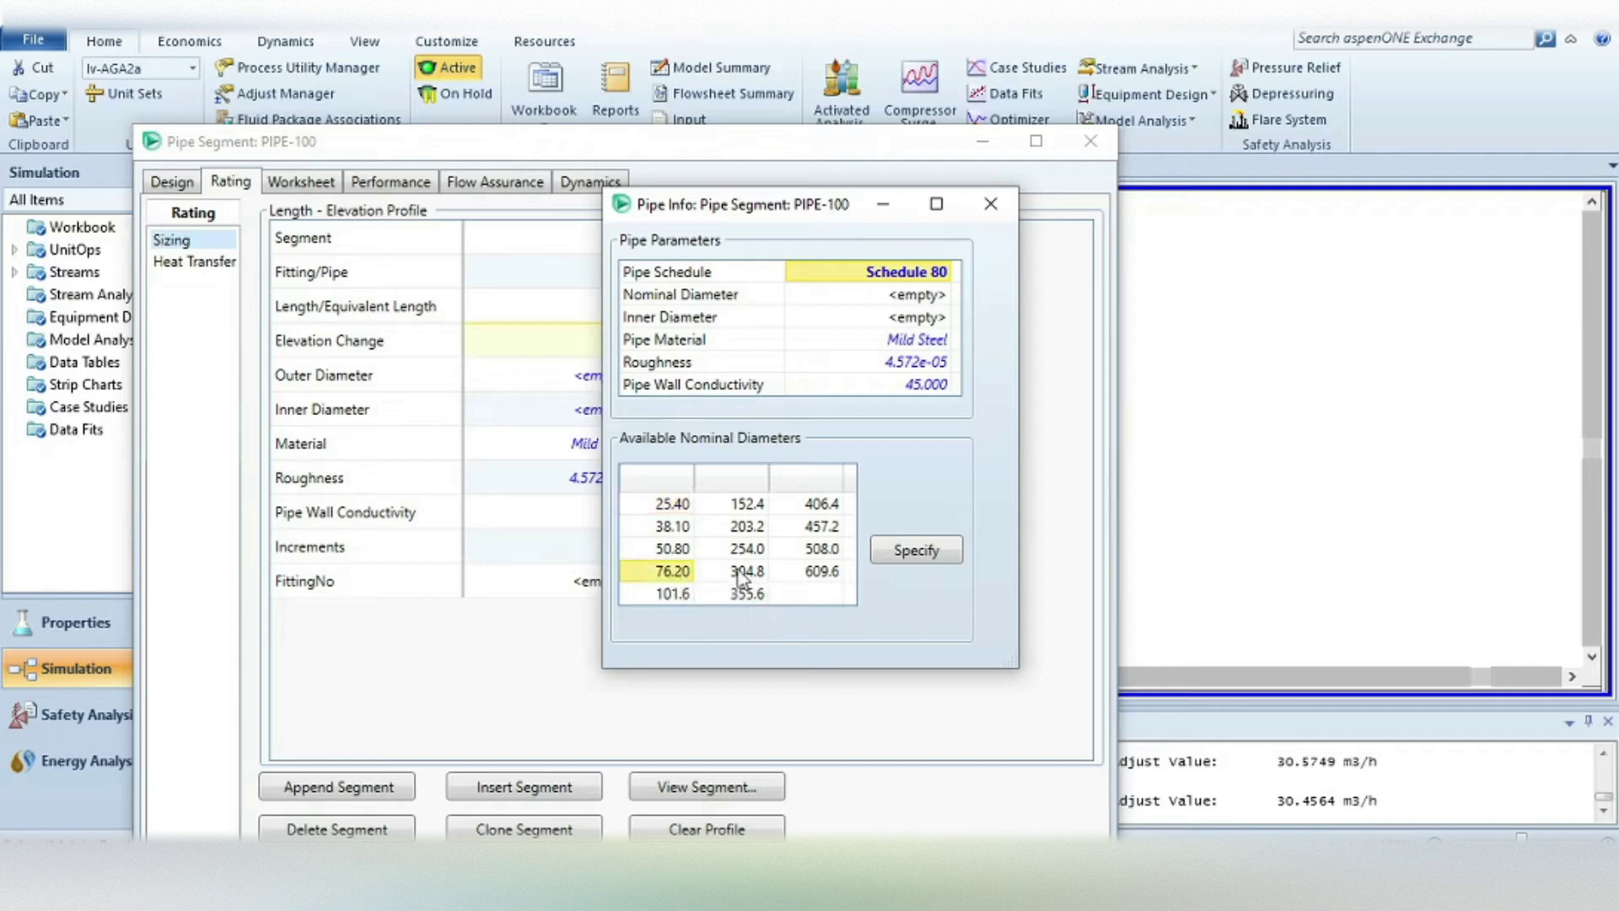
pyautogui.click(911, 552)
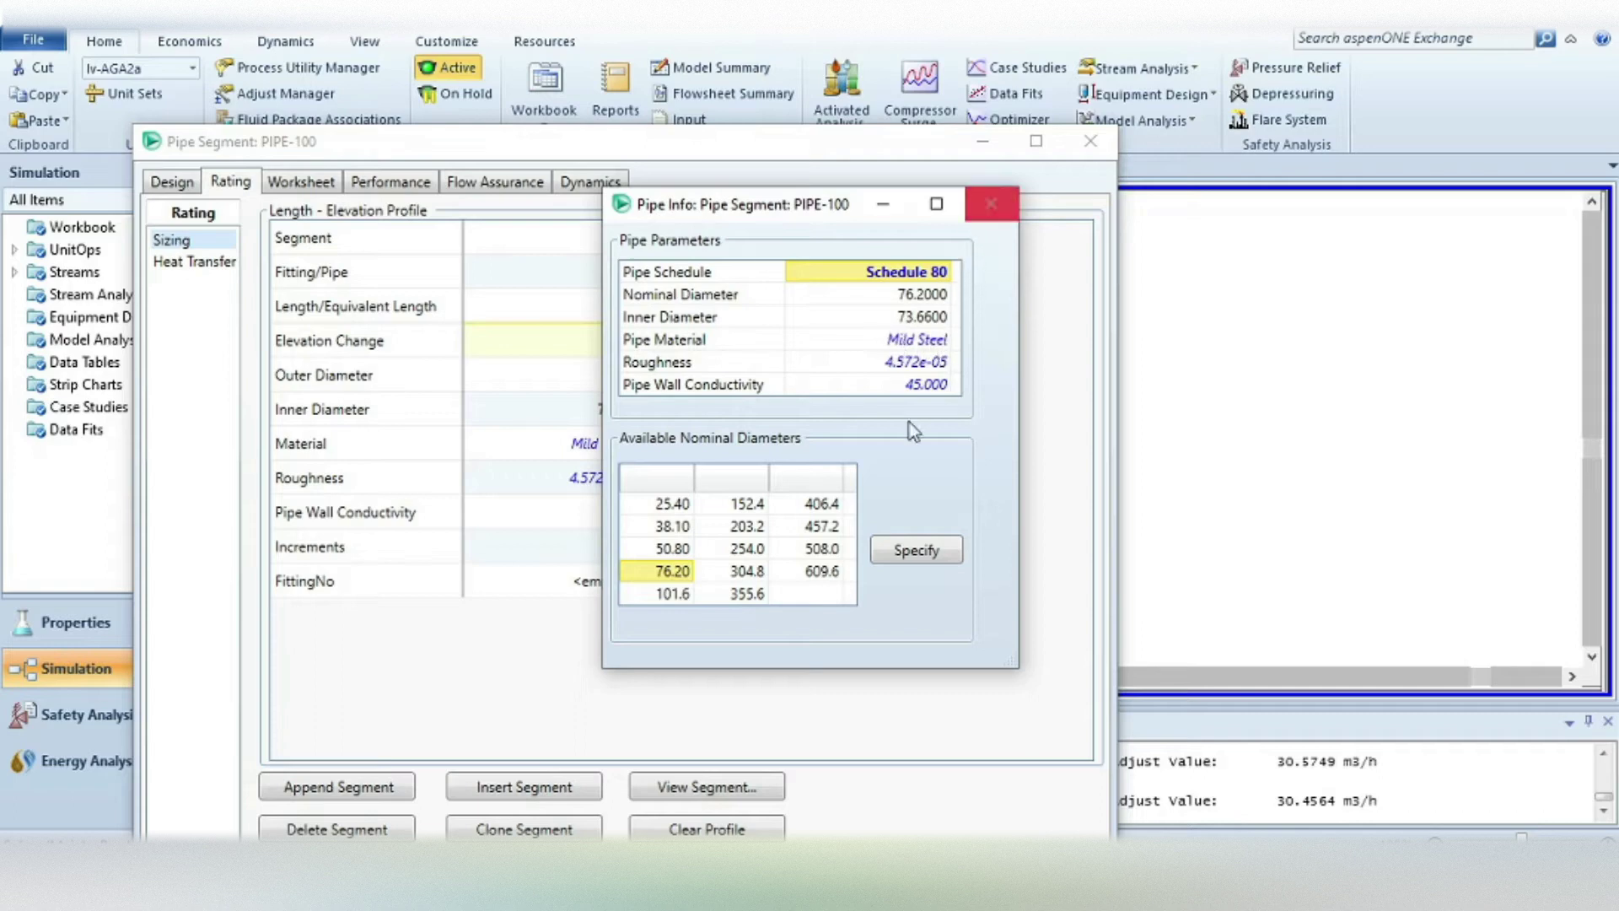
pyautogui.click(991, 206)
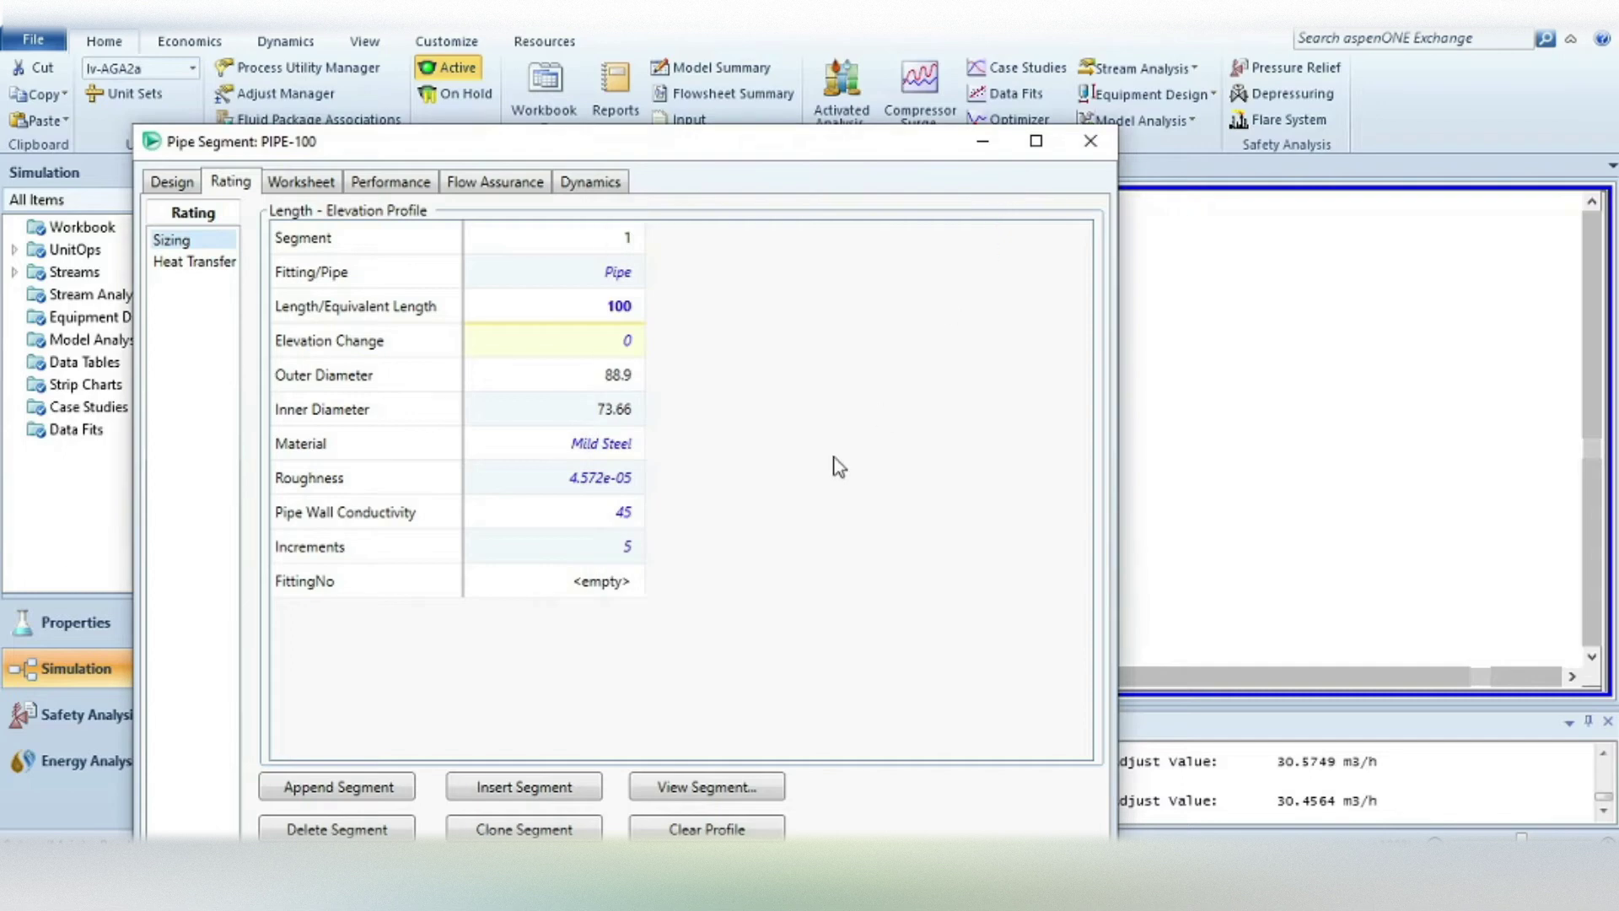
# - Switch PIPE-100 to Estimate HTC at 25 °C ambient, including pipe wall, inner and outer HTC
pyautogui.moveTo(845, 145); pyautogui.dragTo(869, 73)
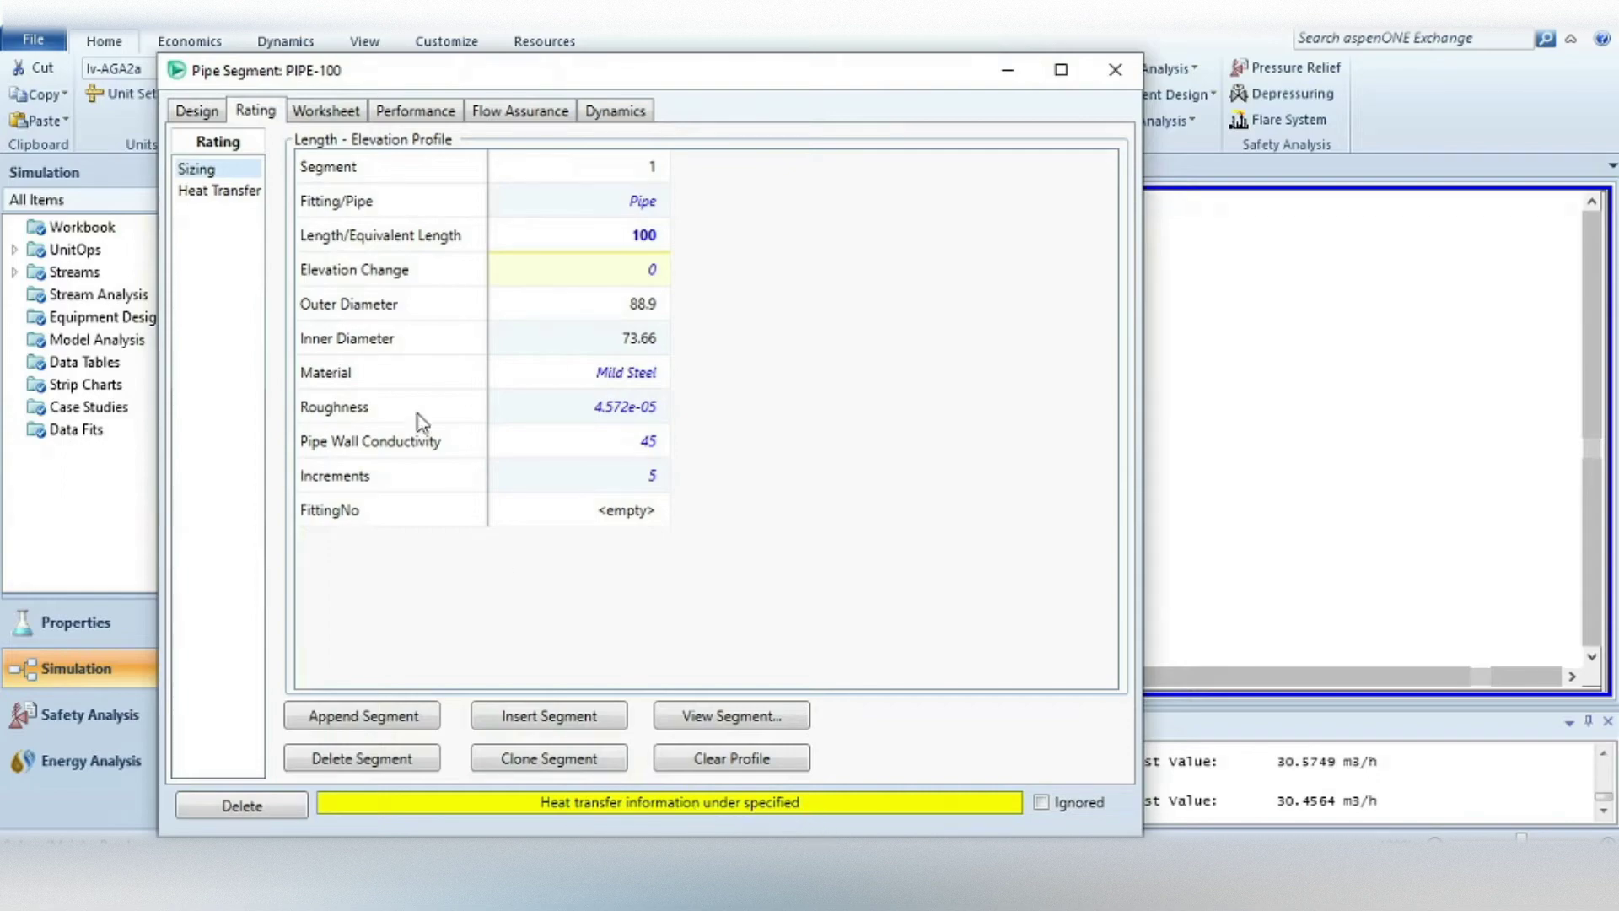
pyautogui.click(221, 193)
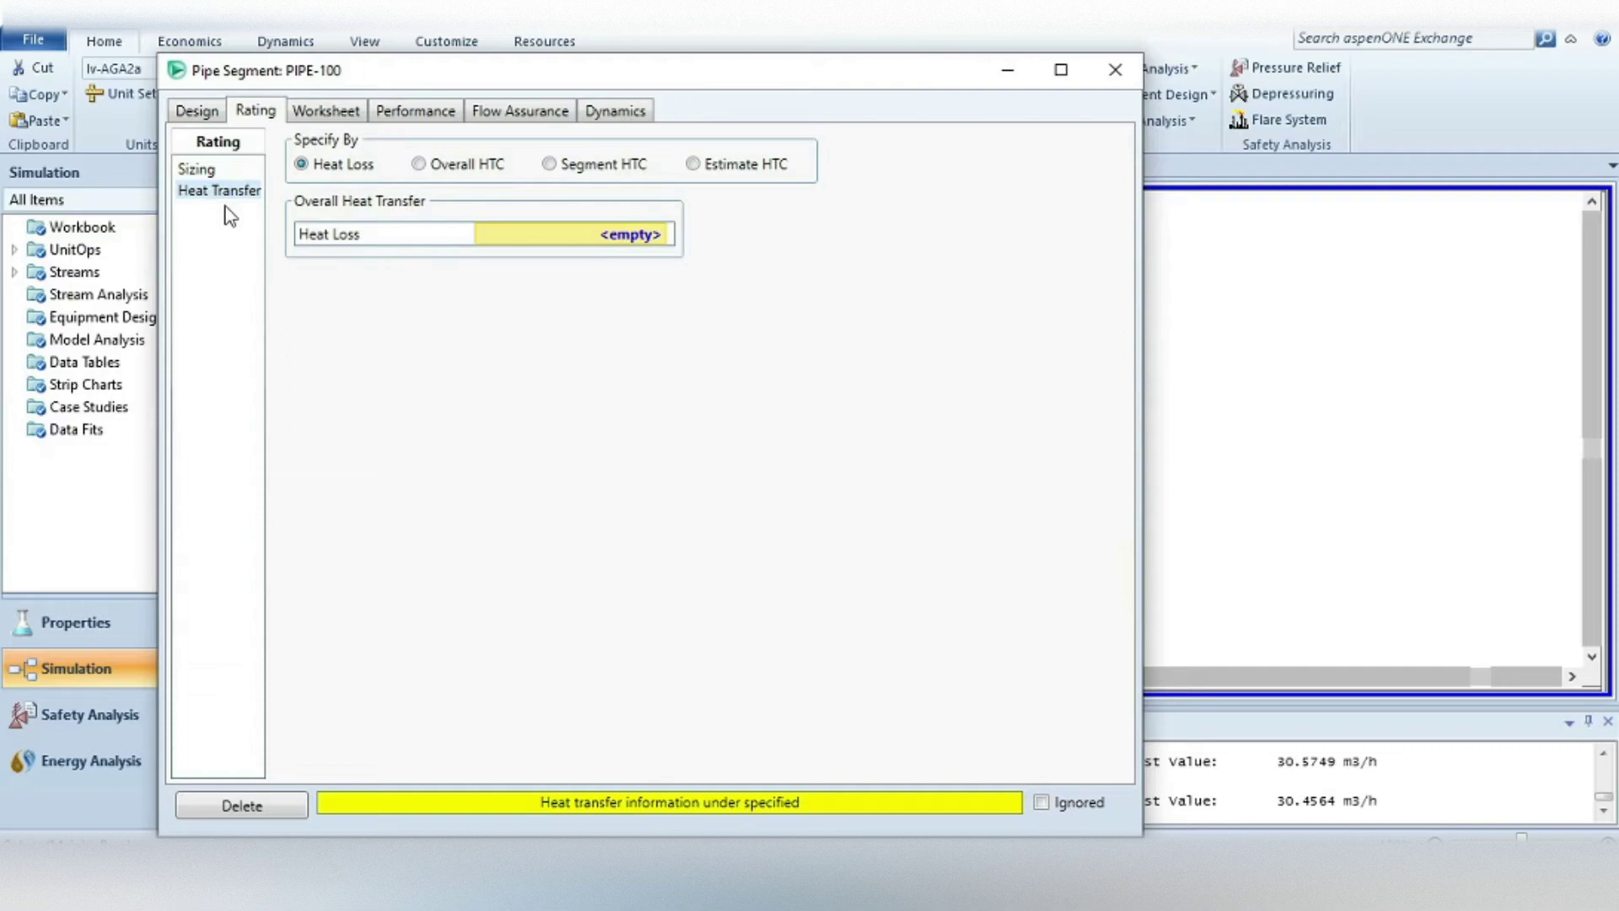
pyautogui.click(693, 164)
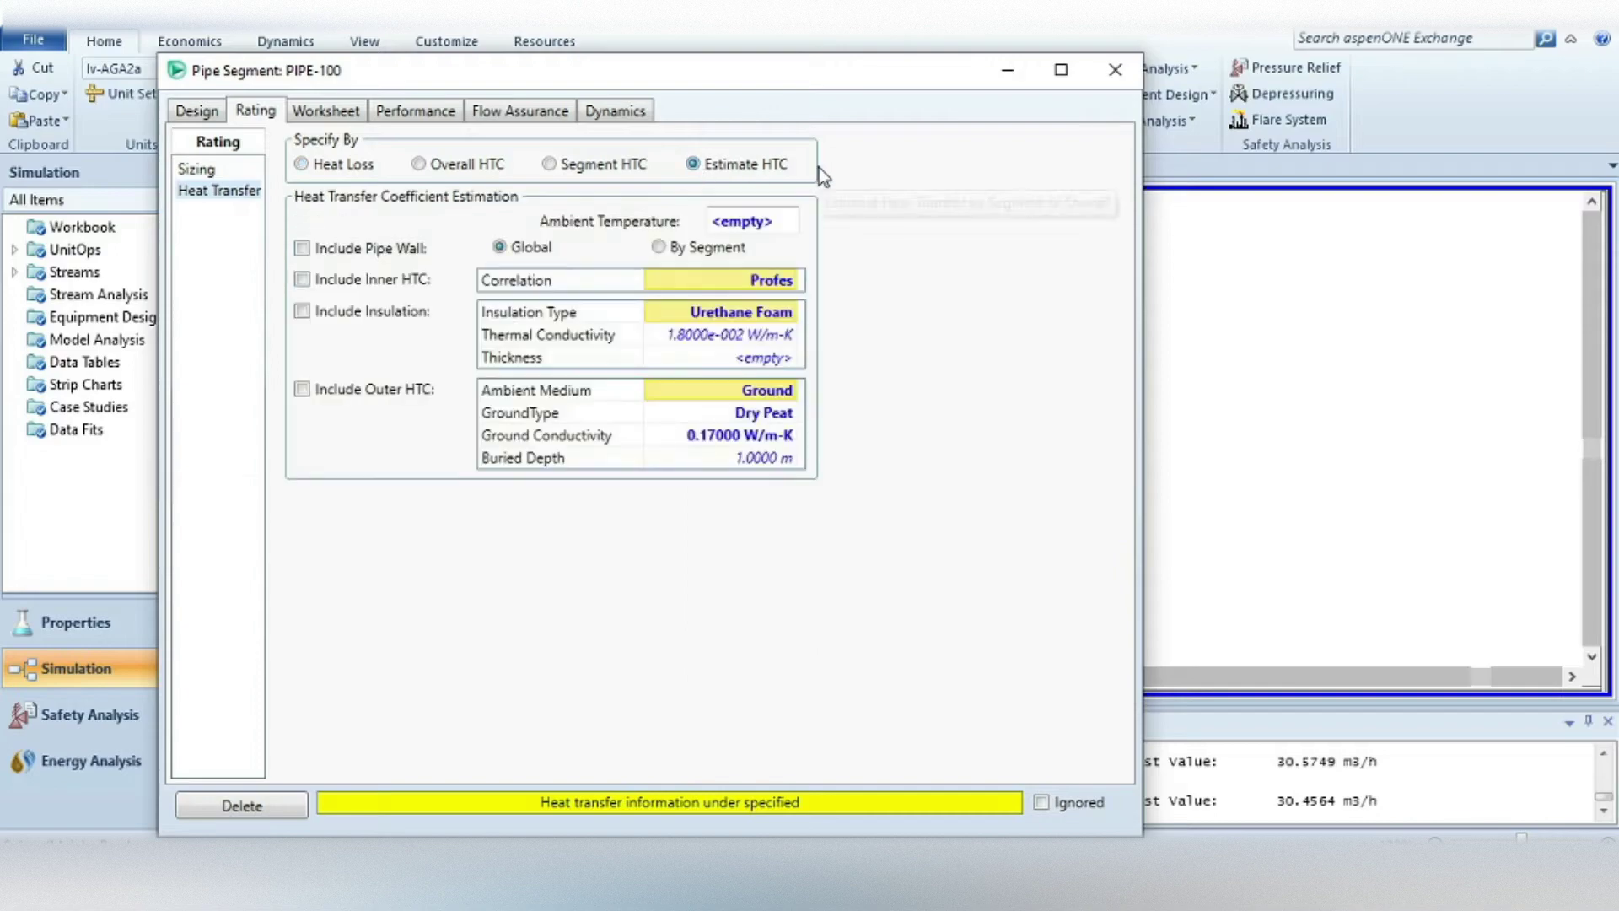
pyautogui.click(742, 219)
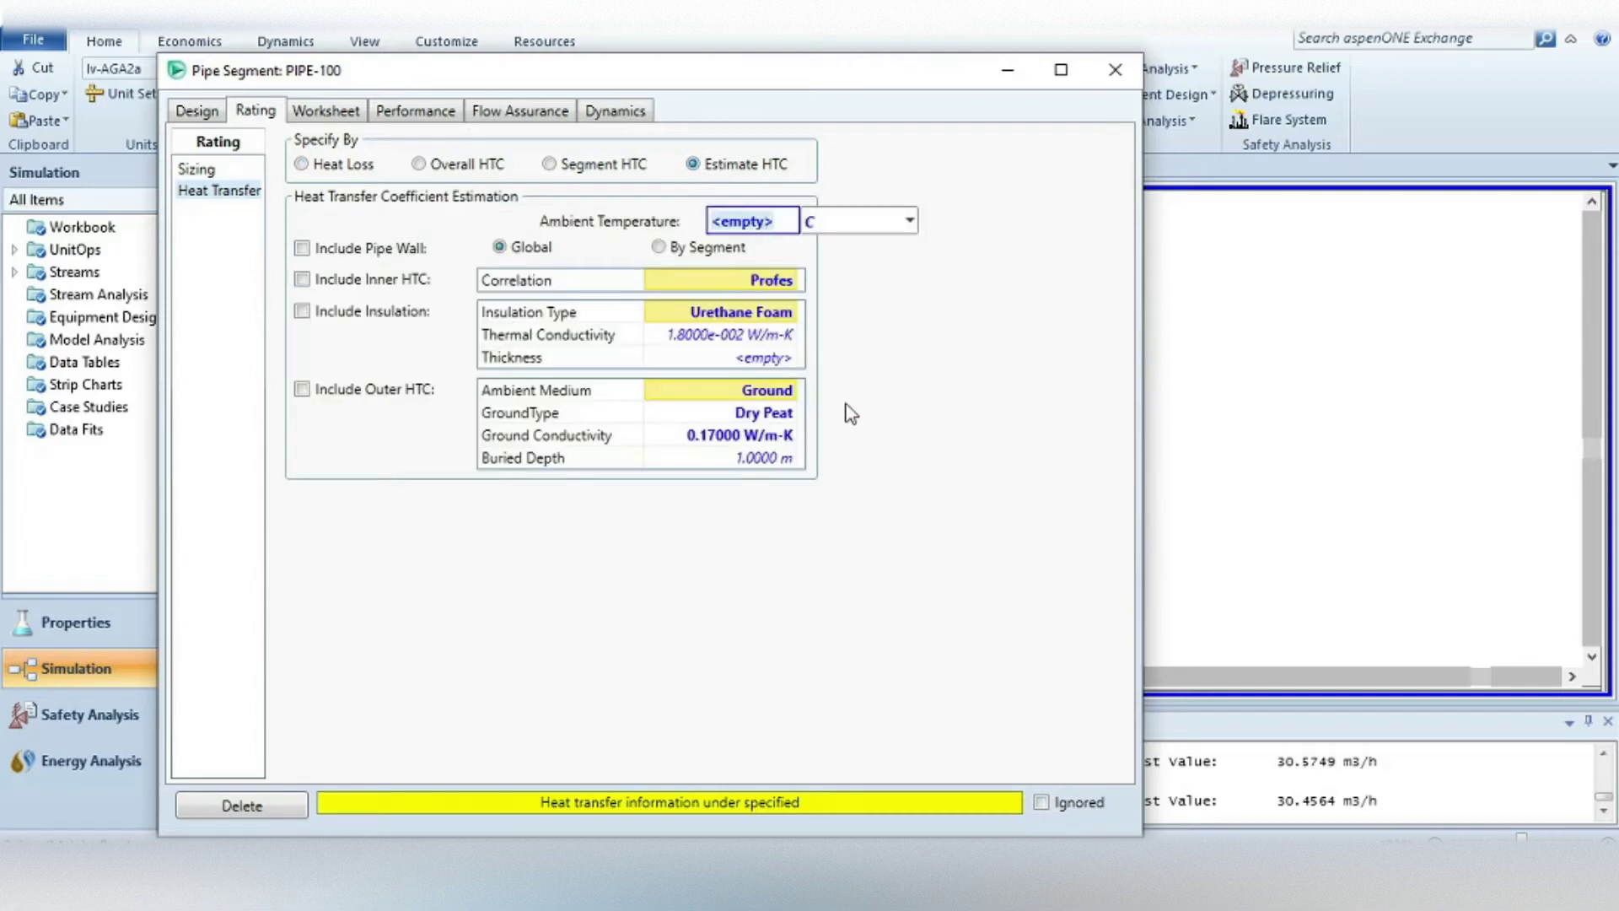
pyautogui.write('2')
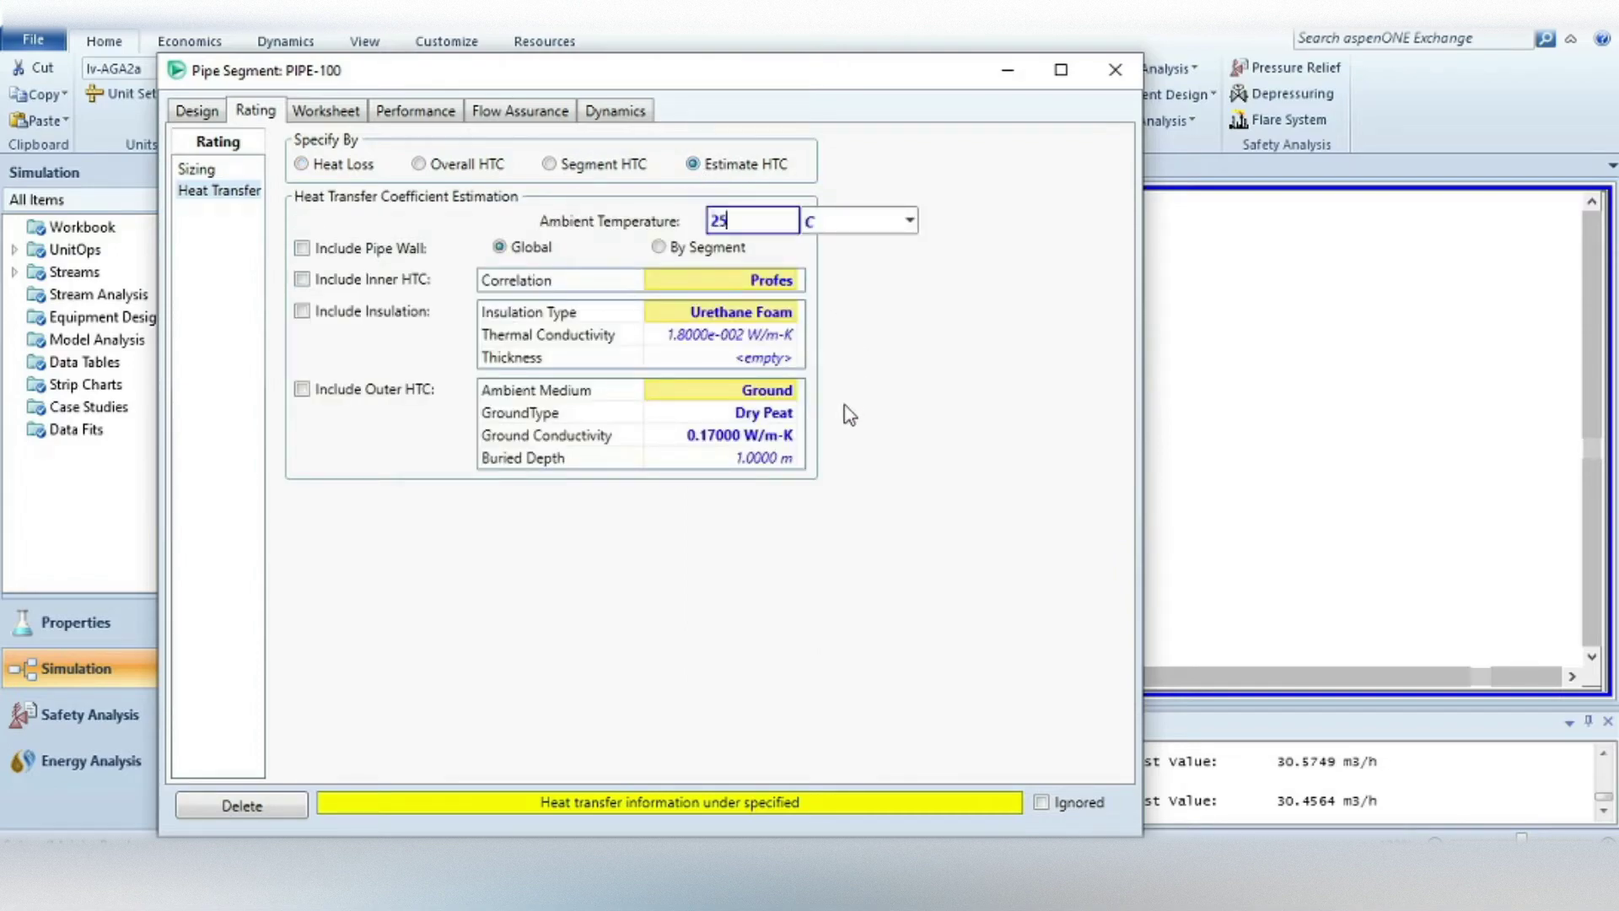
pyautogui.write('5')
pyautogui.press('Return')
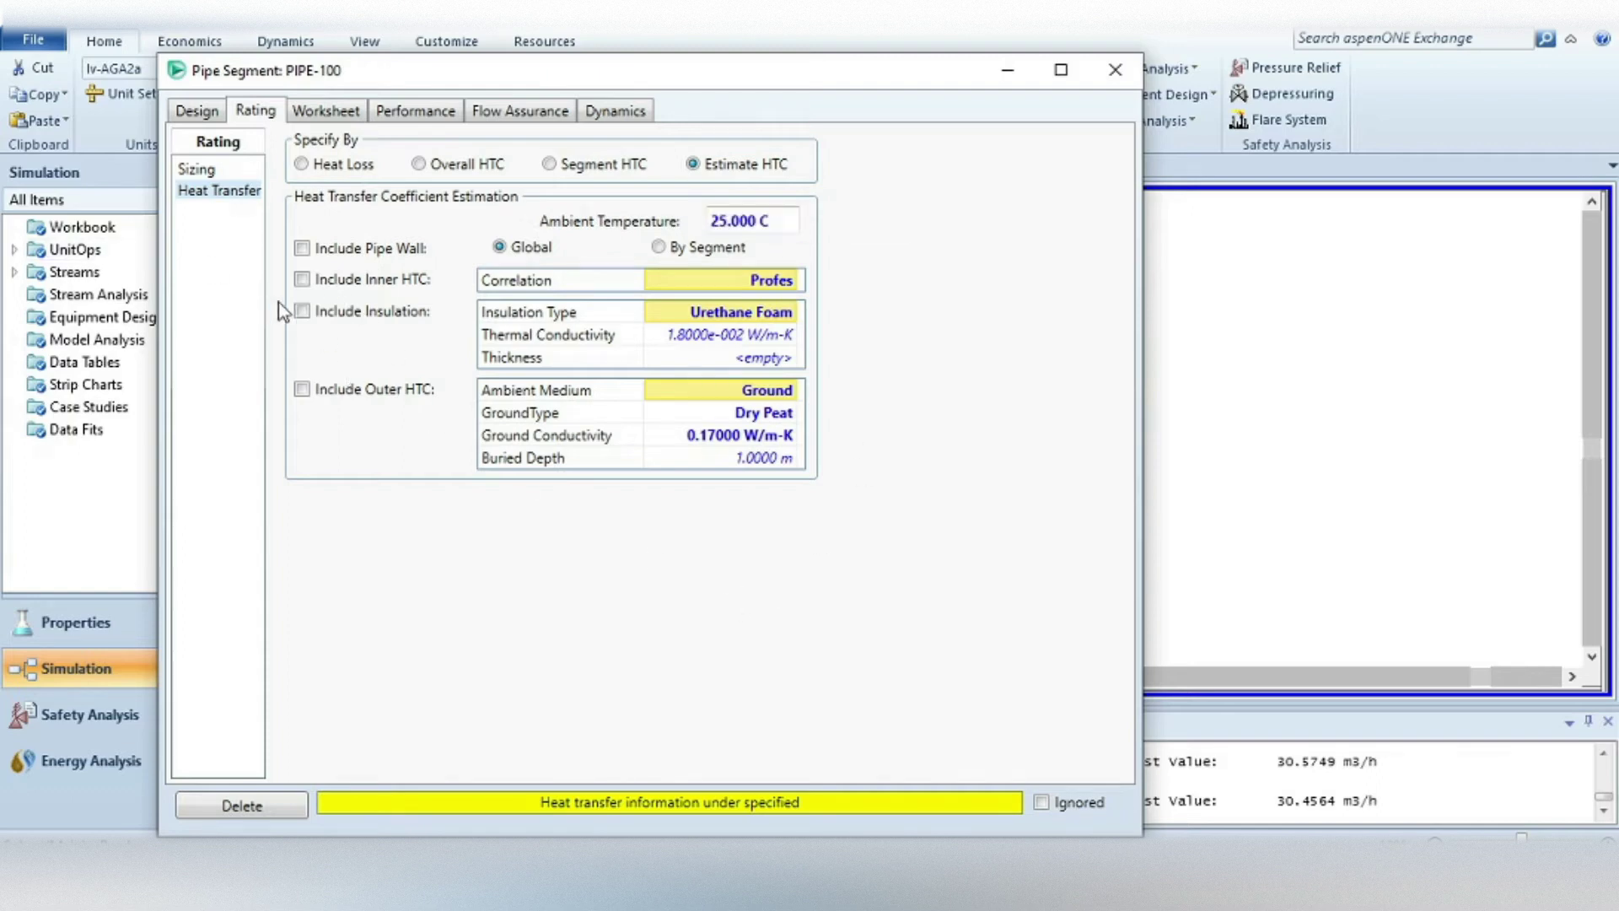
pyautogui.click(302, 250)
pyautogui.click(303, 279)
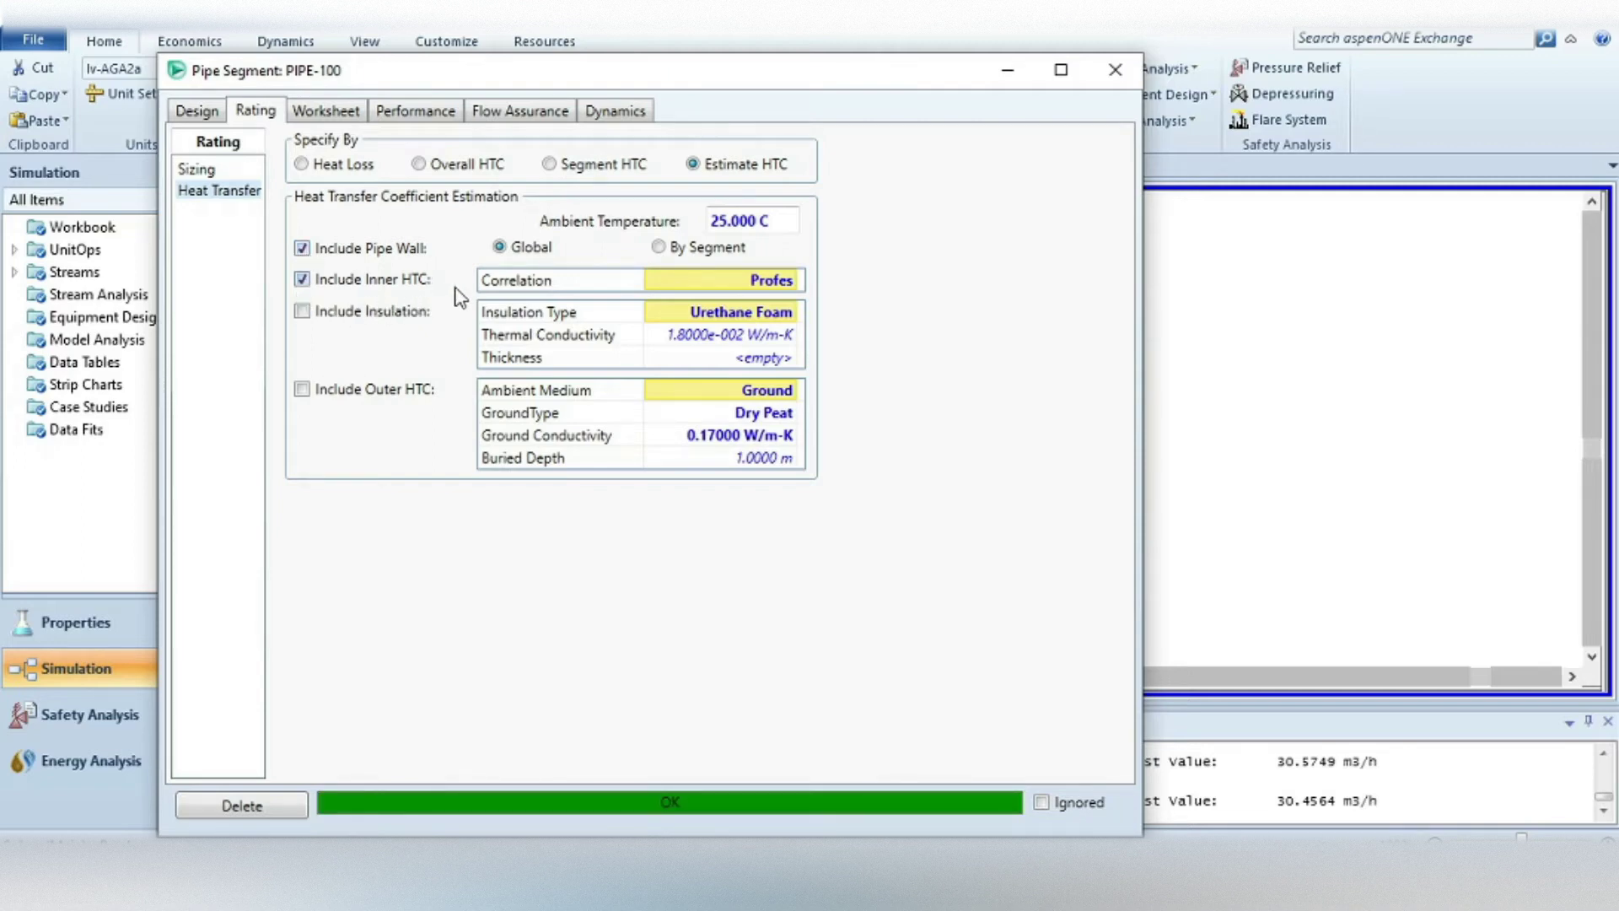
pyautogui.click(303, 390)
pyautogui.click(1114, 70)
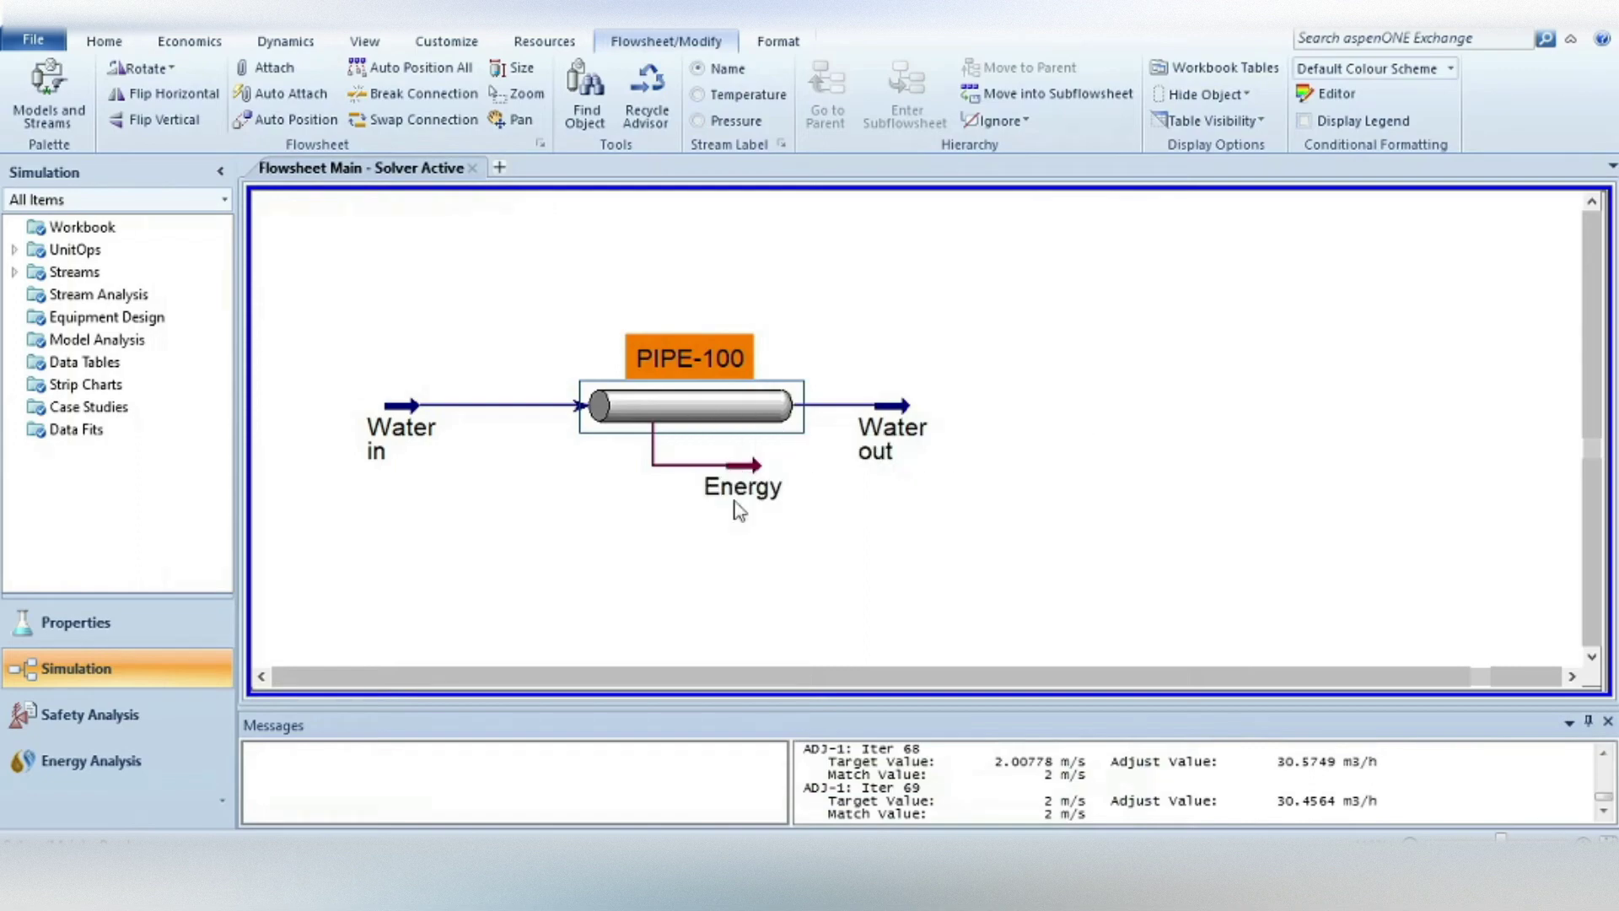
# - Show a data table for Water out, placed right of the pipe
pyautogui.moveTo(899, 413)
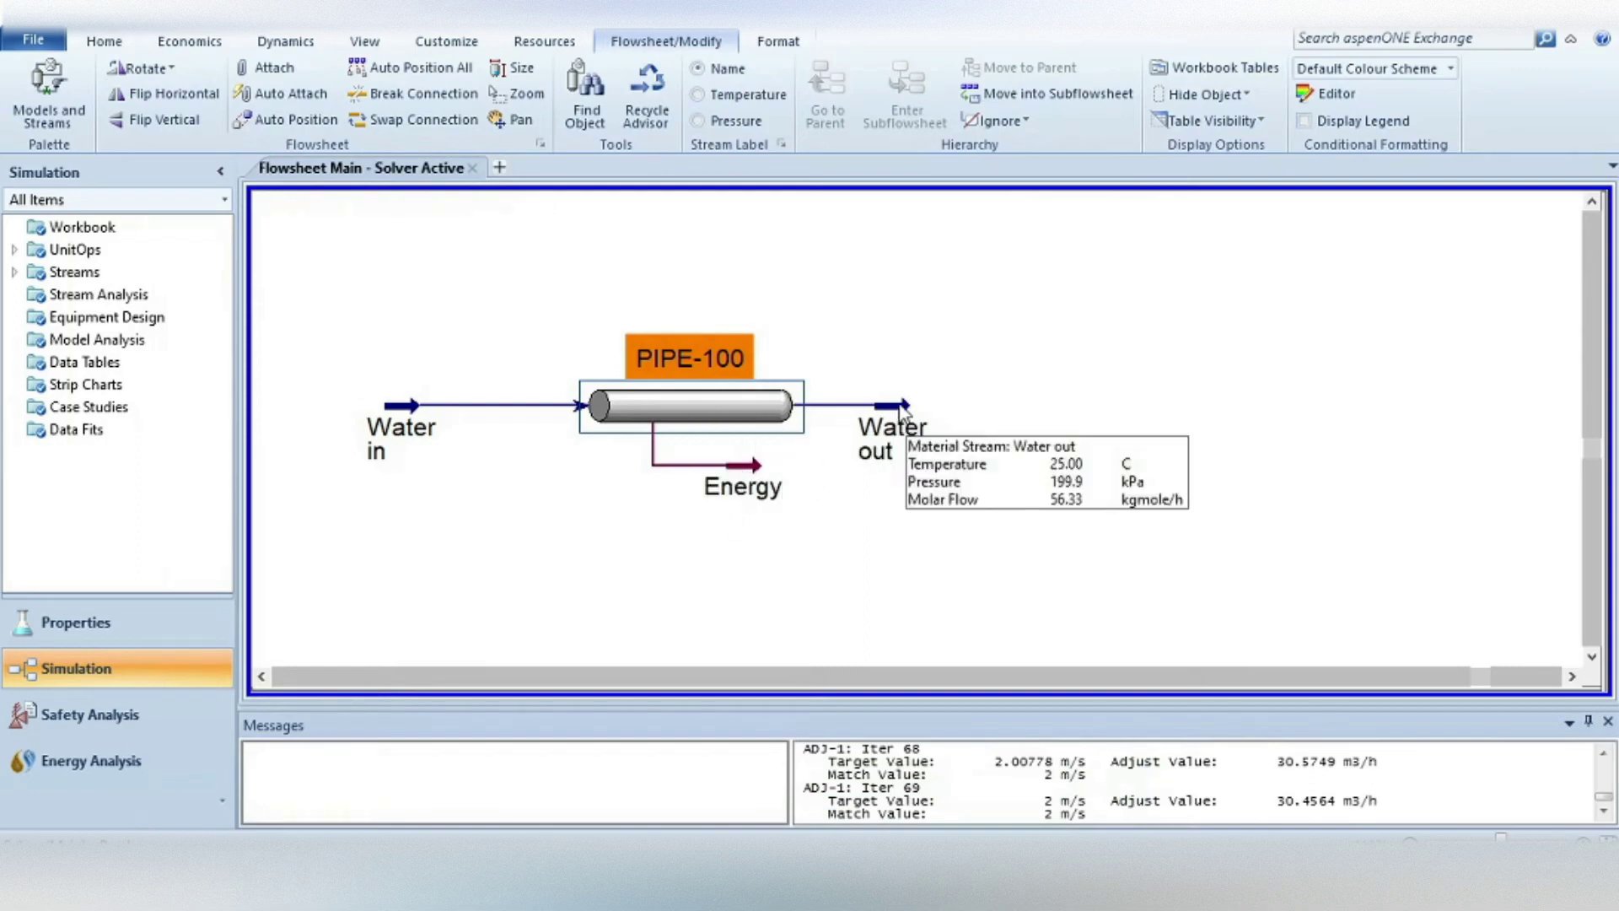
pyautogui.click(903, 411)
pyautogui.rightClick(903, 410)
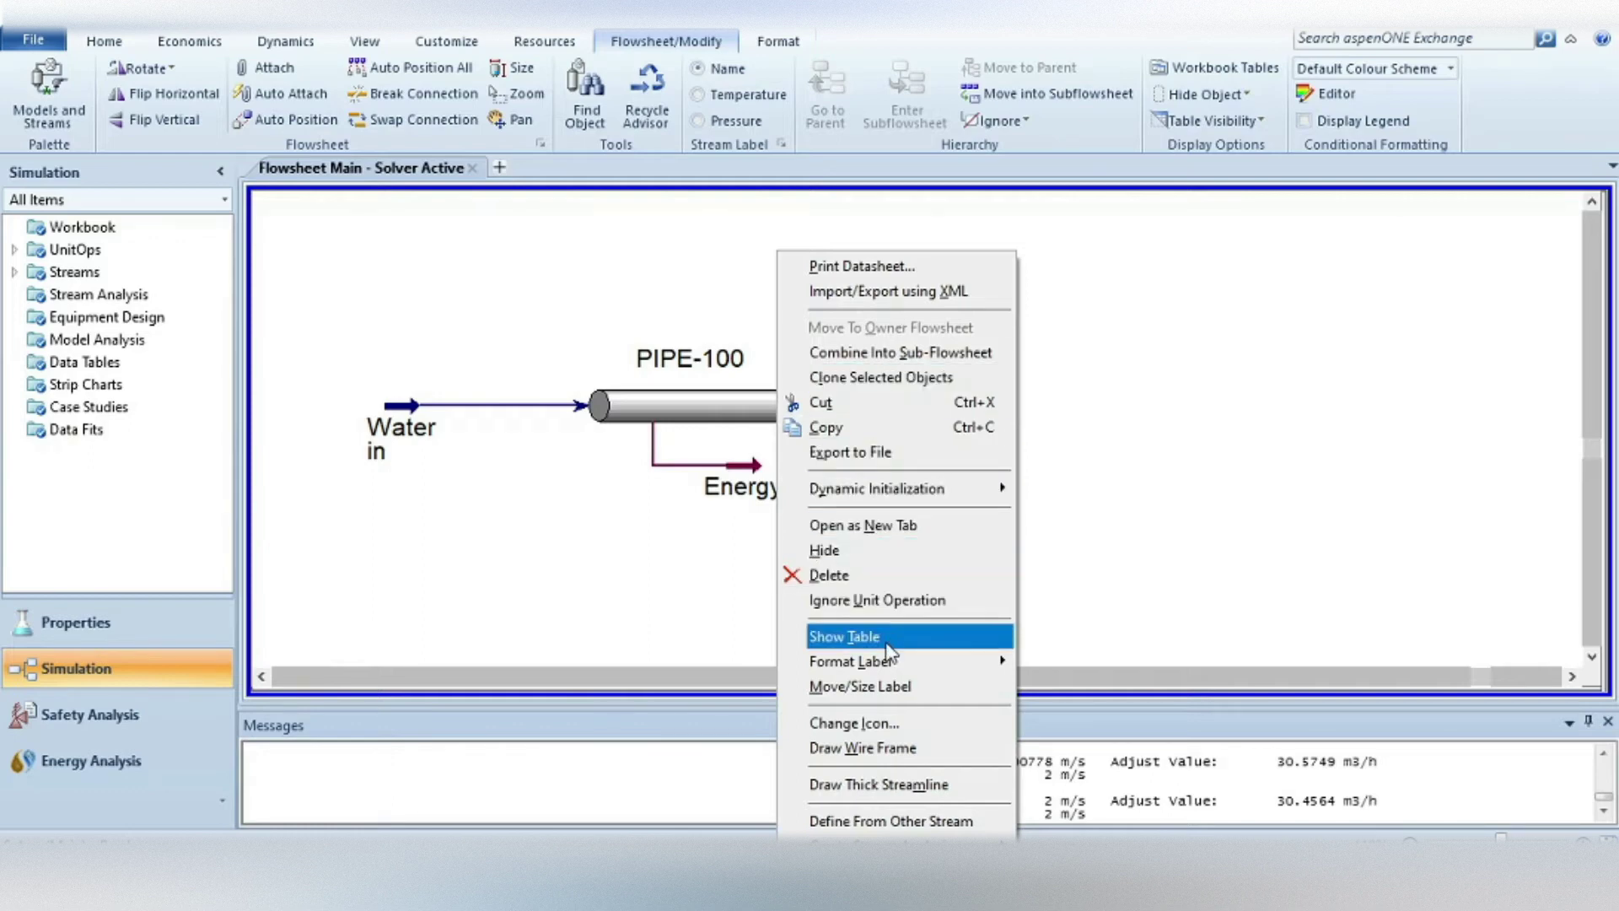
pyautogui.click(886, 638)
pyautogui.moveTo(1096, 428); pyautogui.dragTo(1200, 318)
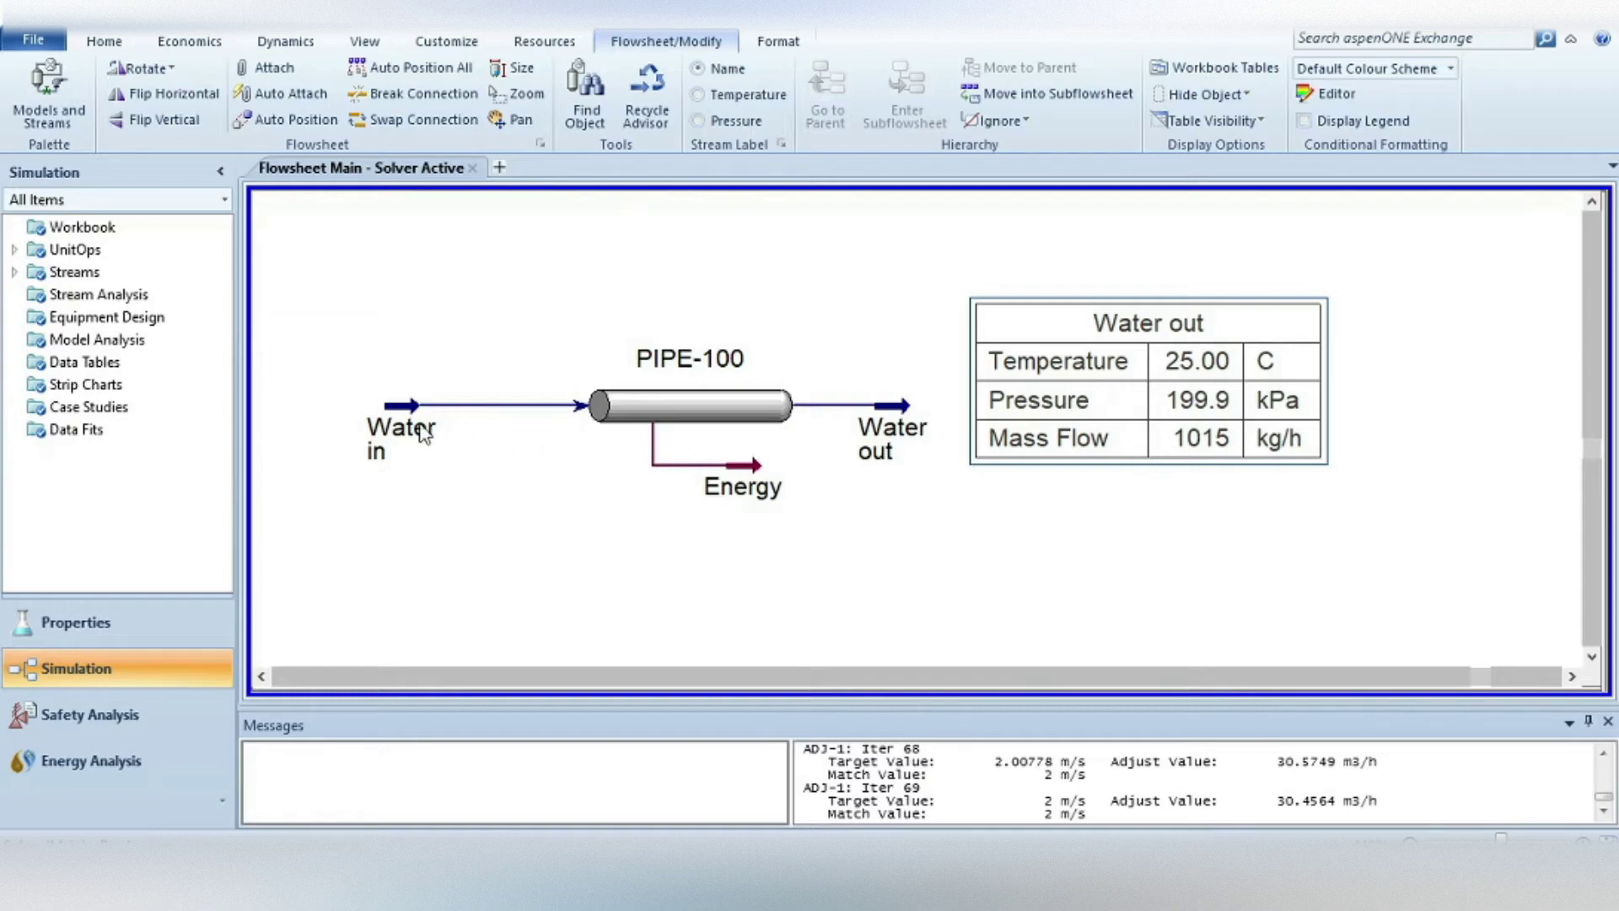
# - Show a data table for Water in, placed above the inlet stream
pyautogui.click(398, 400)
pyautogui.rightClick(398, 399)
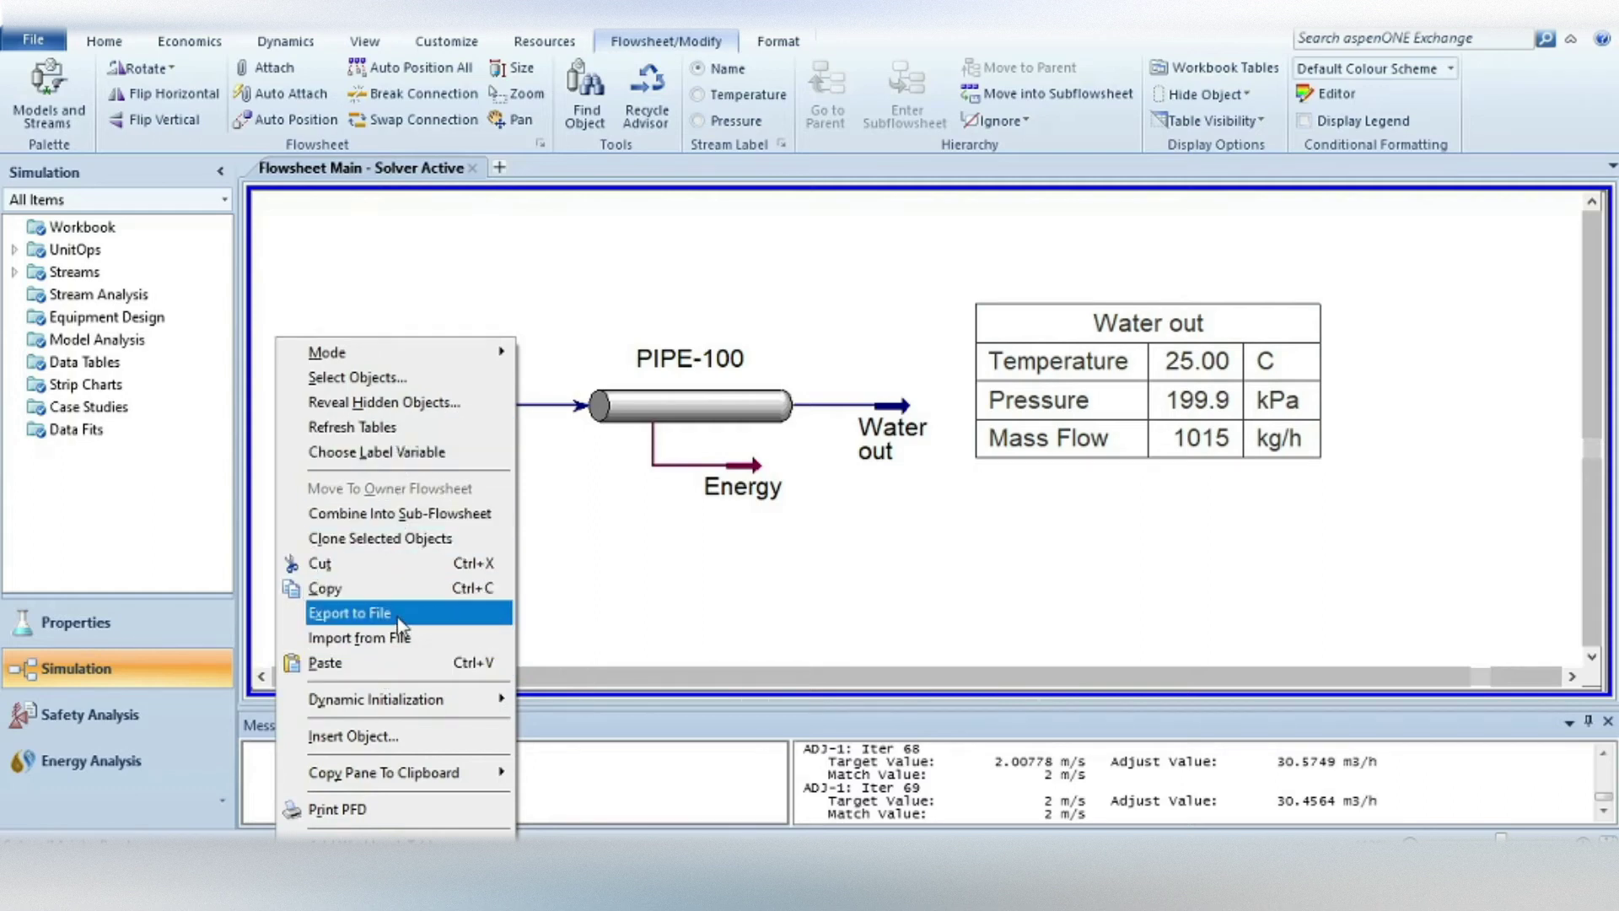
pyautogui.press('Escape')
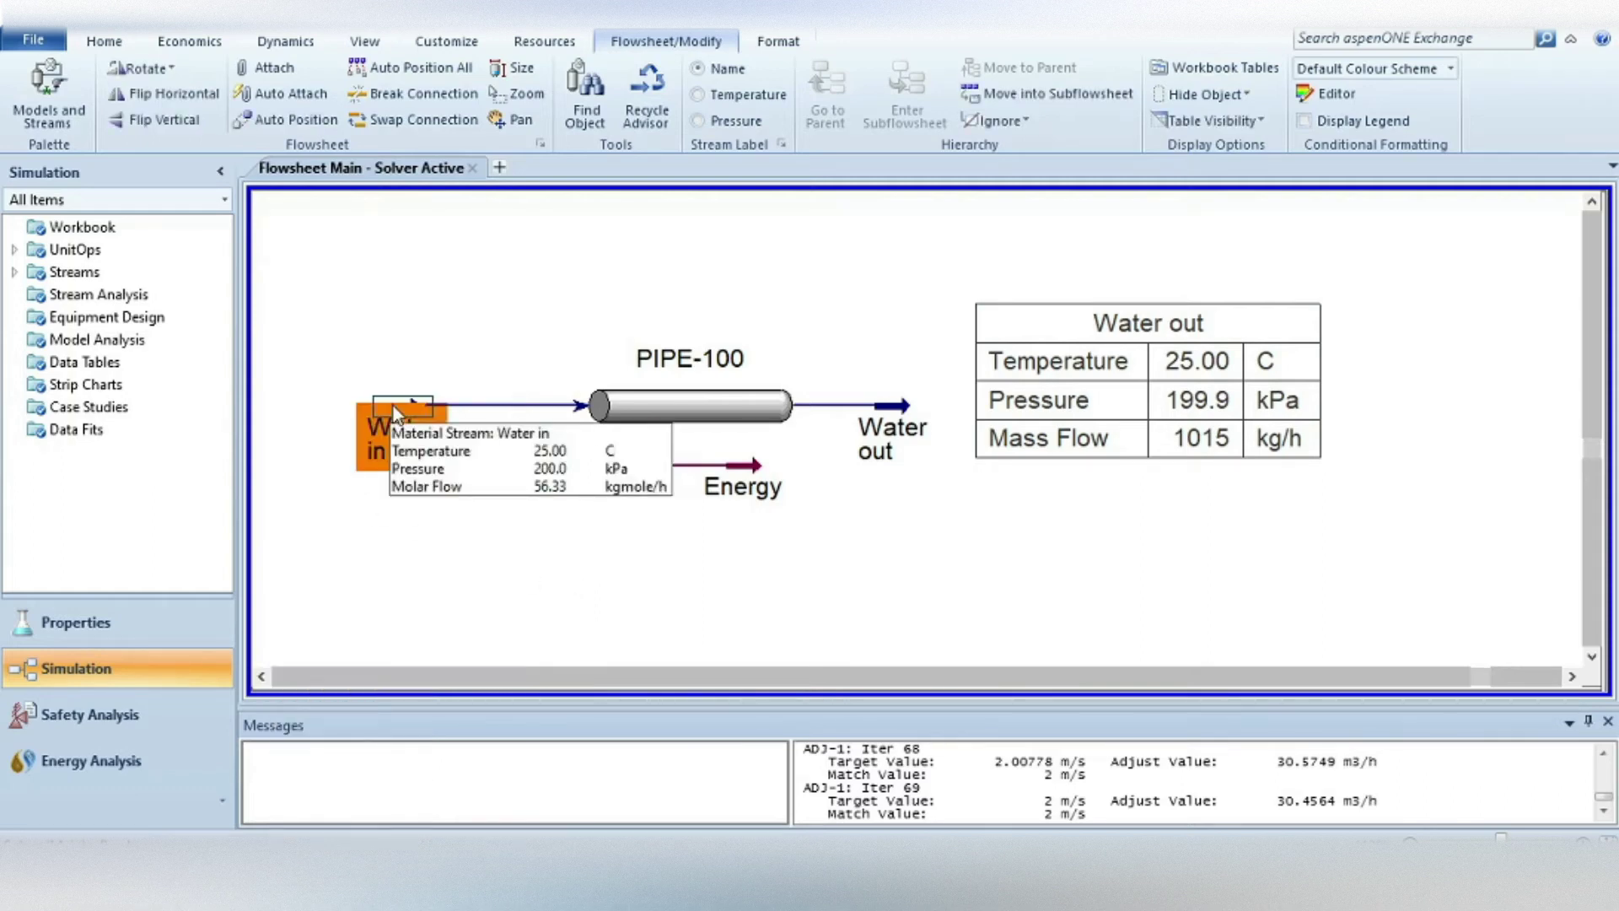
pyautogui.rightClick(393, 407)
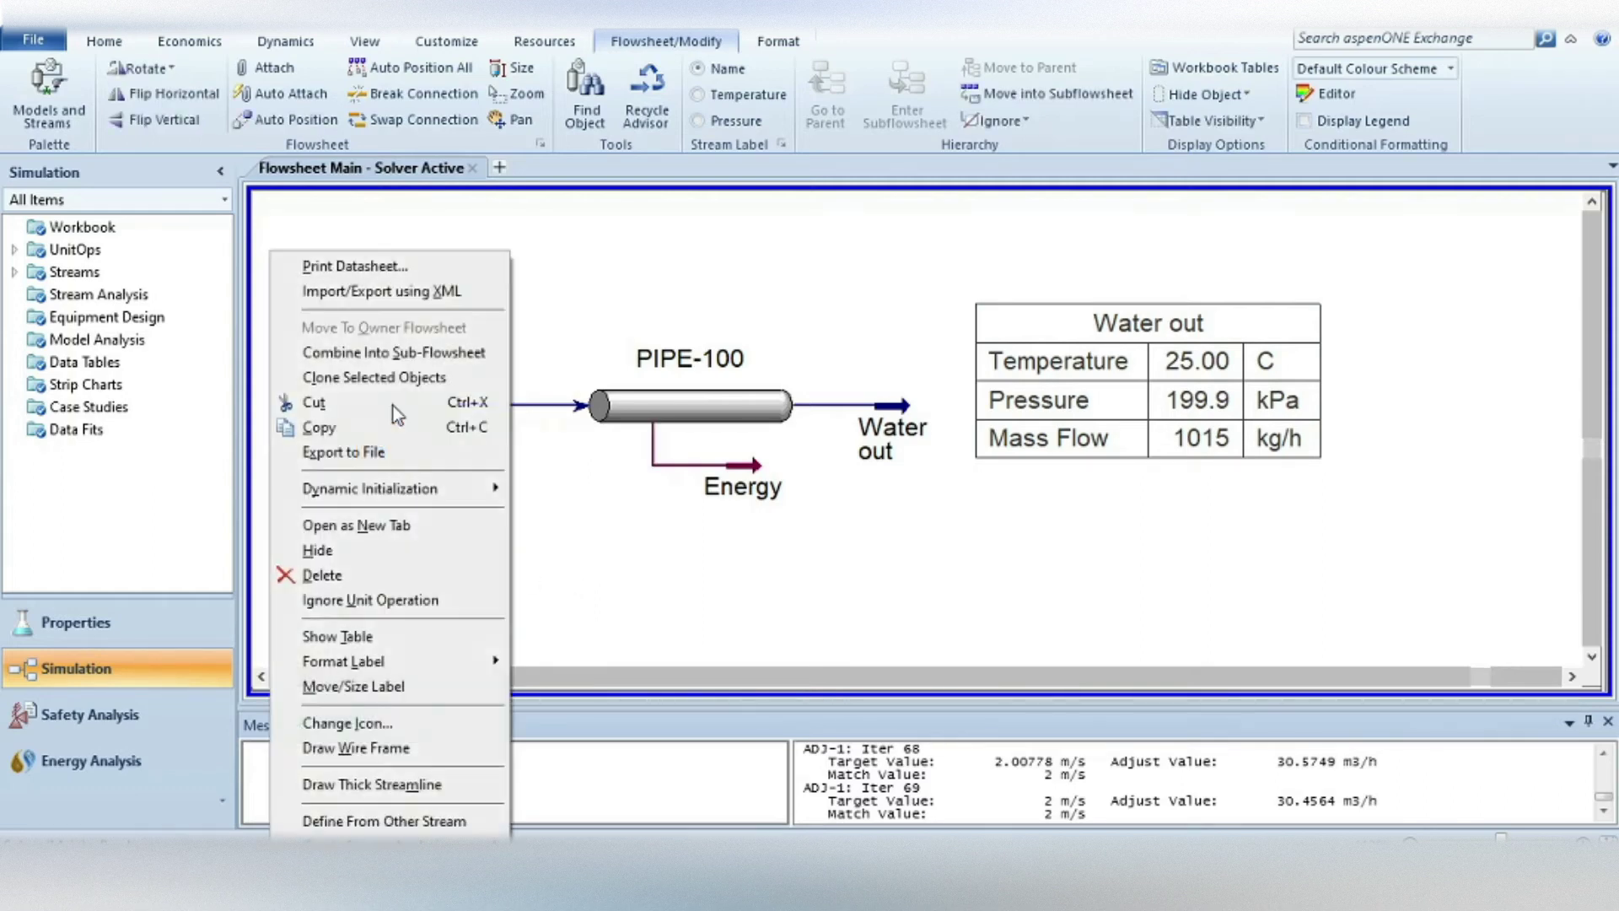
pyautogui.click(375, 634)
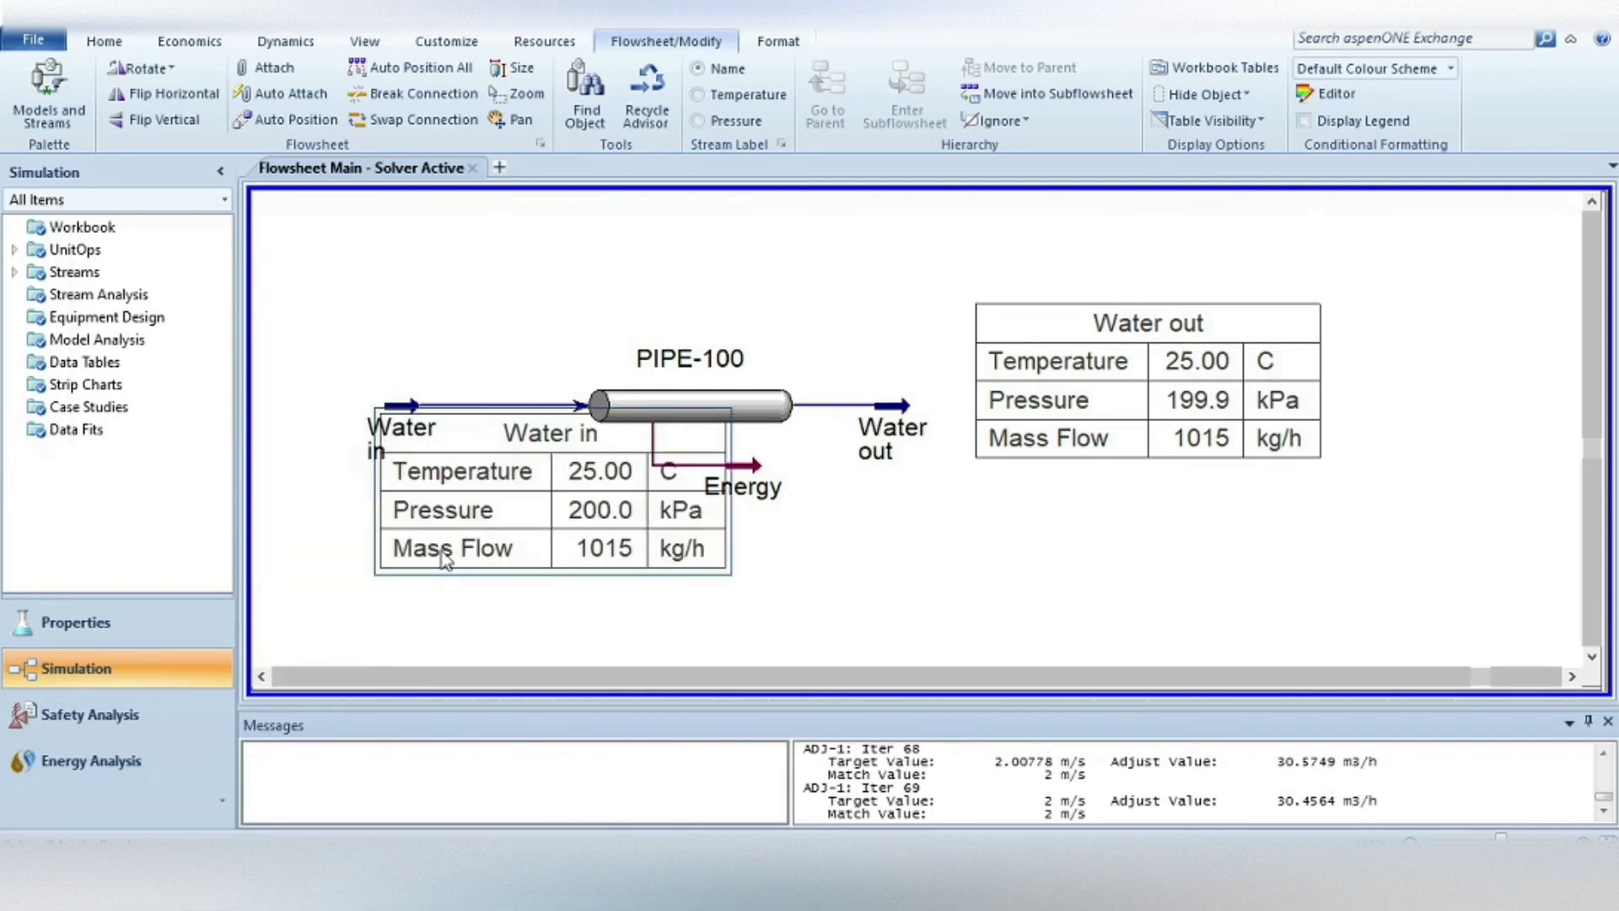
pyautogui.moveTo(442, 556); pyautogui.dragTo(339, 364)
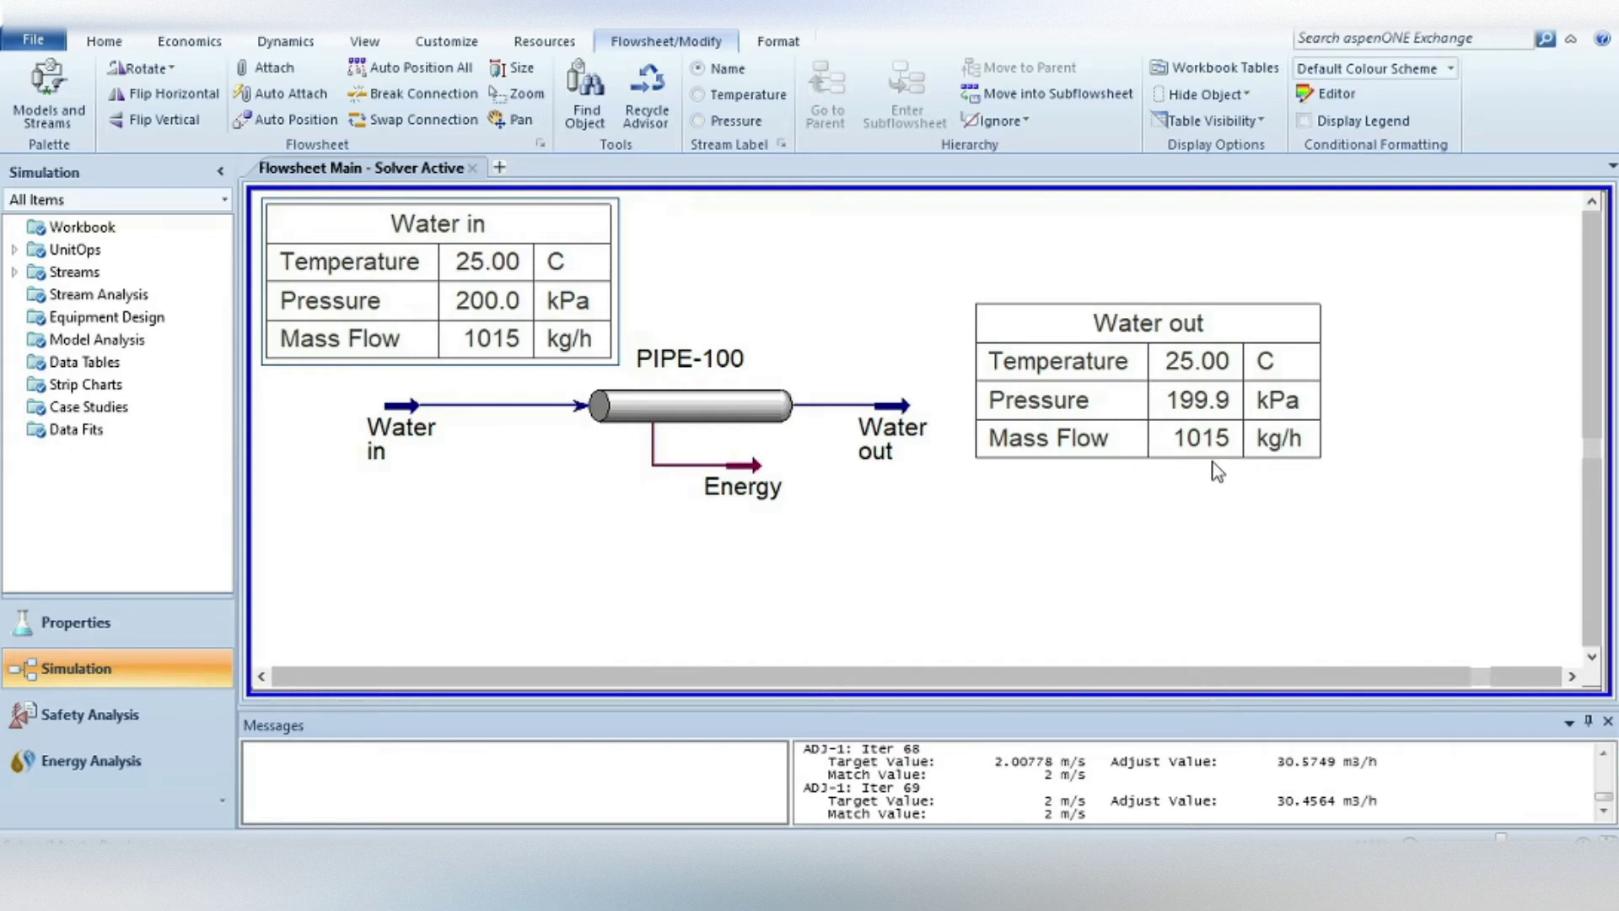
# - Move PIPE-100 lower right and shift Water out with its table rightward
pyautogui.moveTo(700, 414)
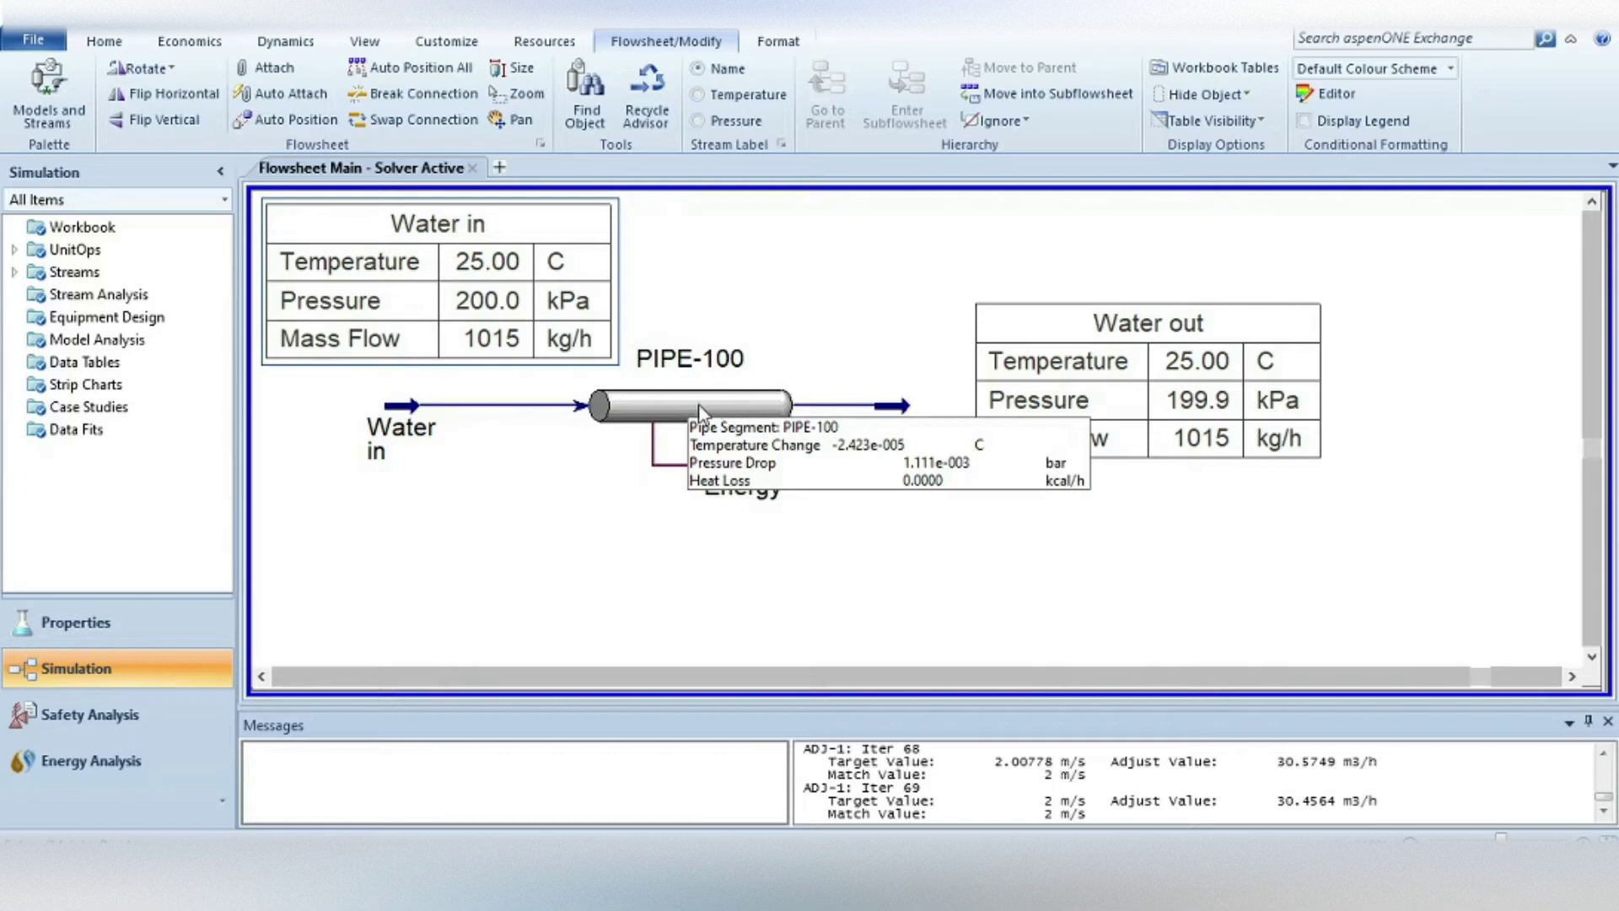
pyautogui.moveTo(700, 414); pyautogui.dragTo(776, 511)
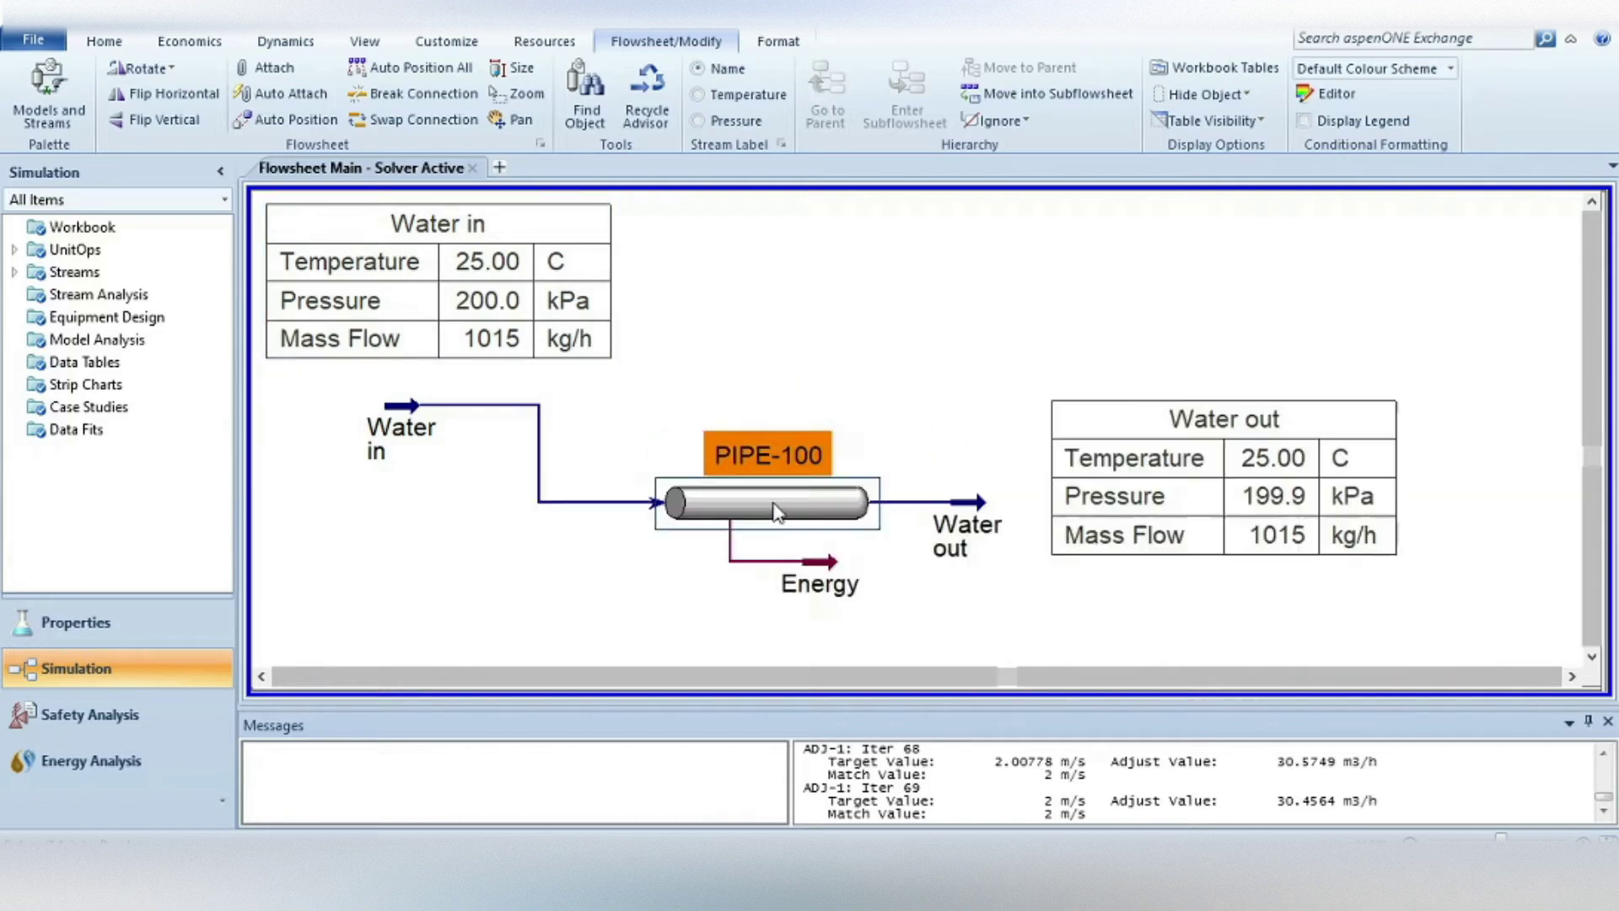
pyautogui.click(994, 503)
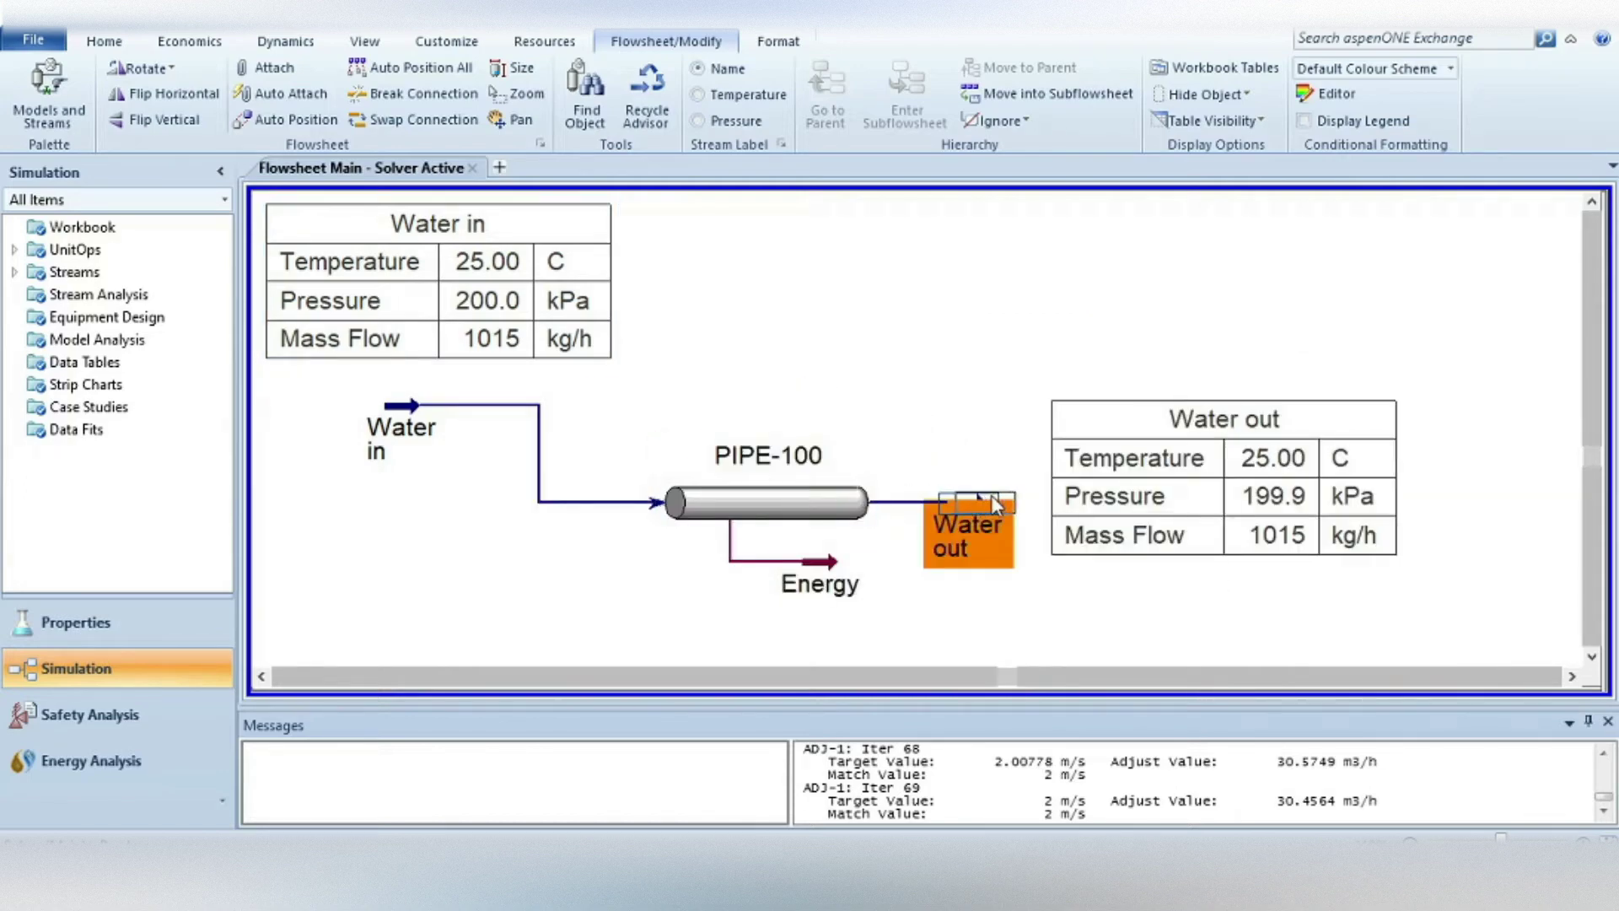
pyautogui.moveTo(995, 501); pyautogui.dragTo(1026, 501)
pyautogui.click(946, 564)
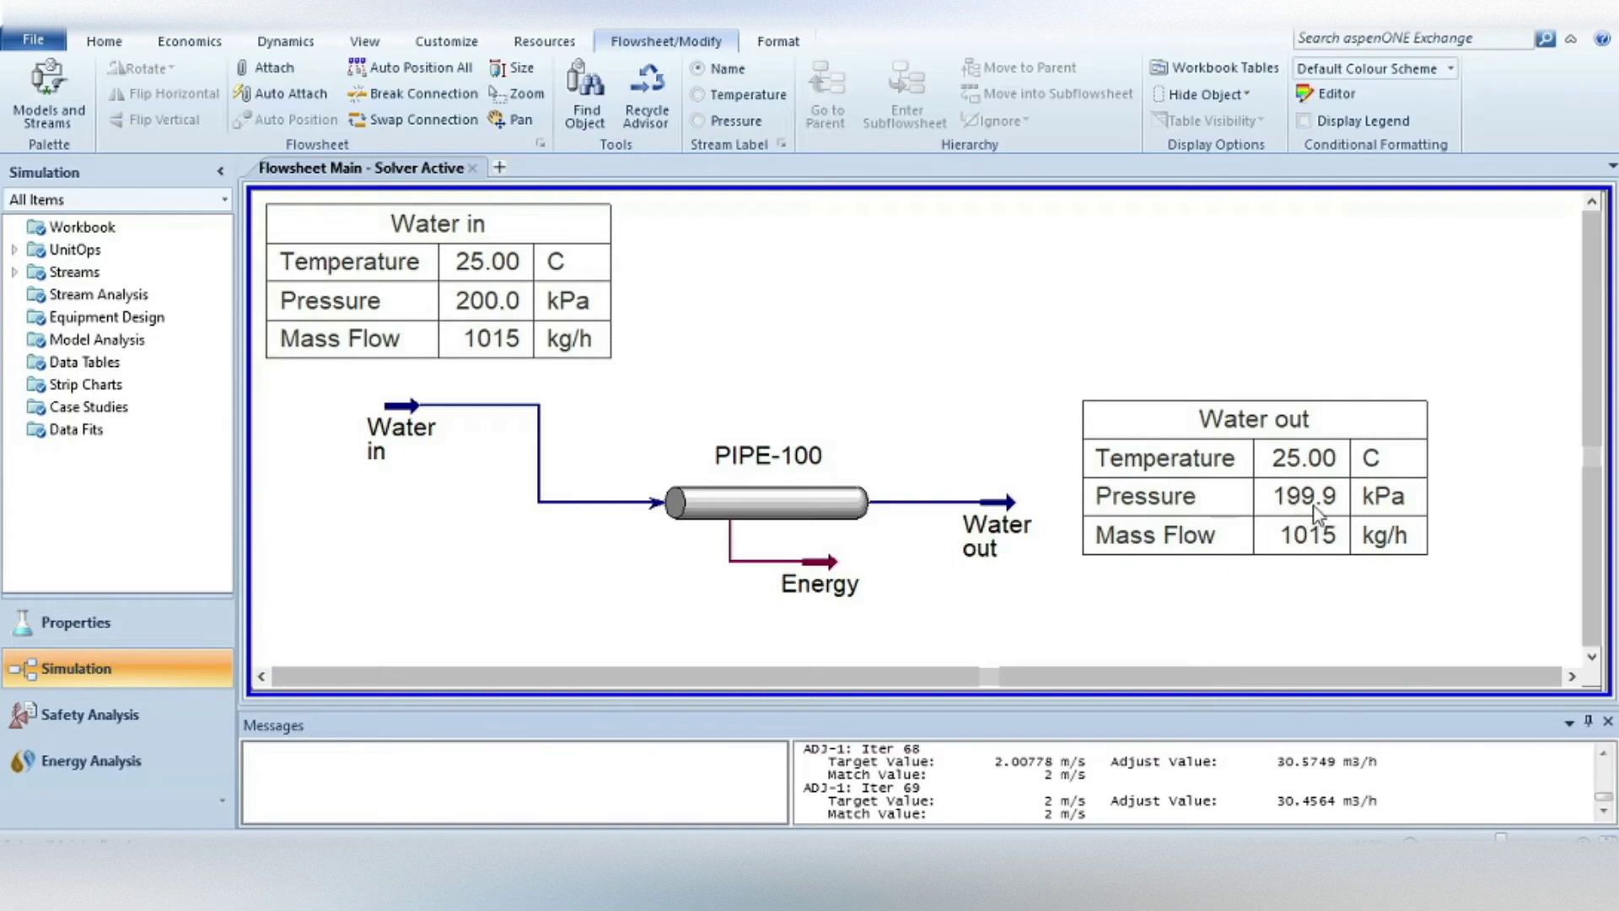
# - Inspect PIPE-100's results: 1.111e-003 bar pressure drop and 0 kcal/h heat loss
pyautogui.moveTo(708, 521)
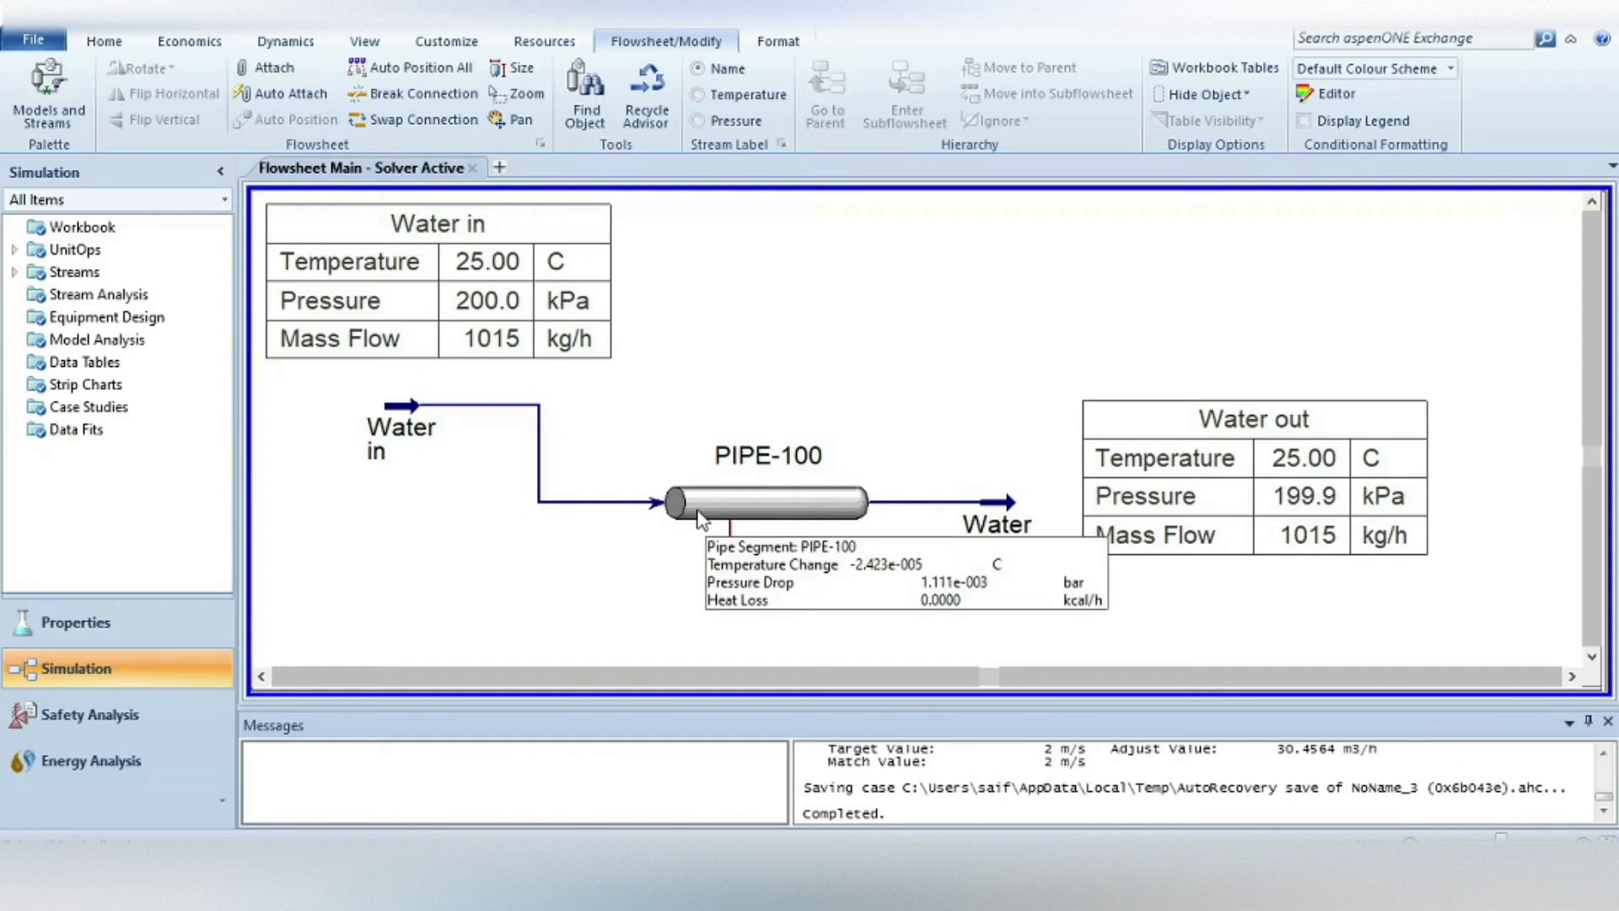
pyautogui.moveTo(416, 424)
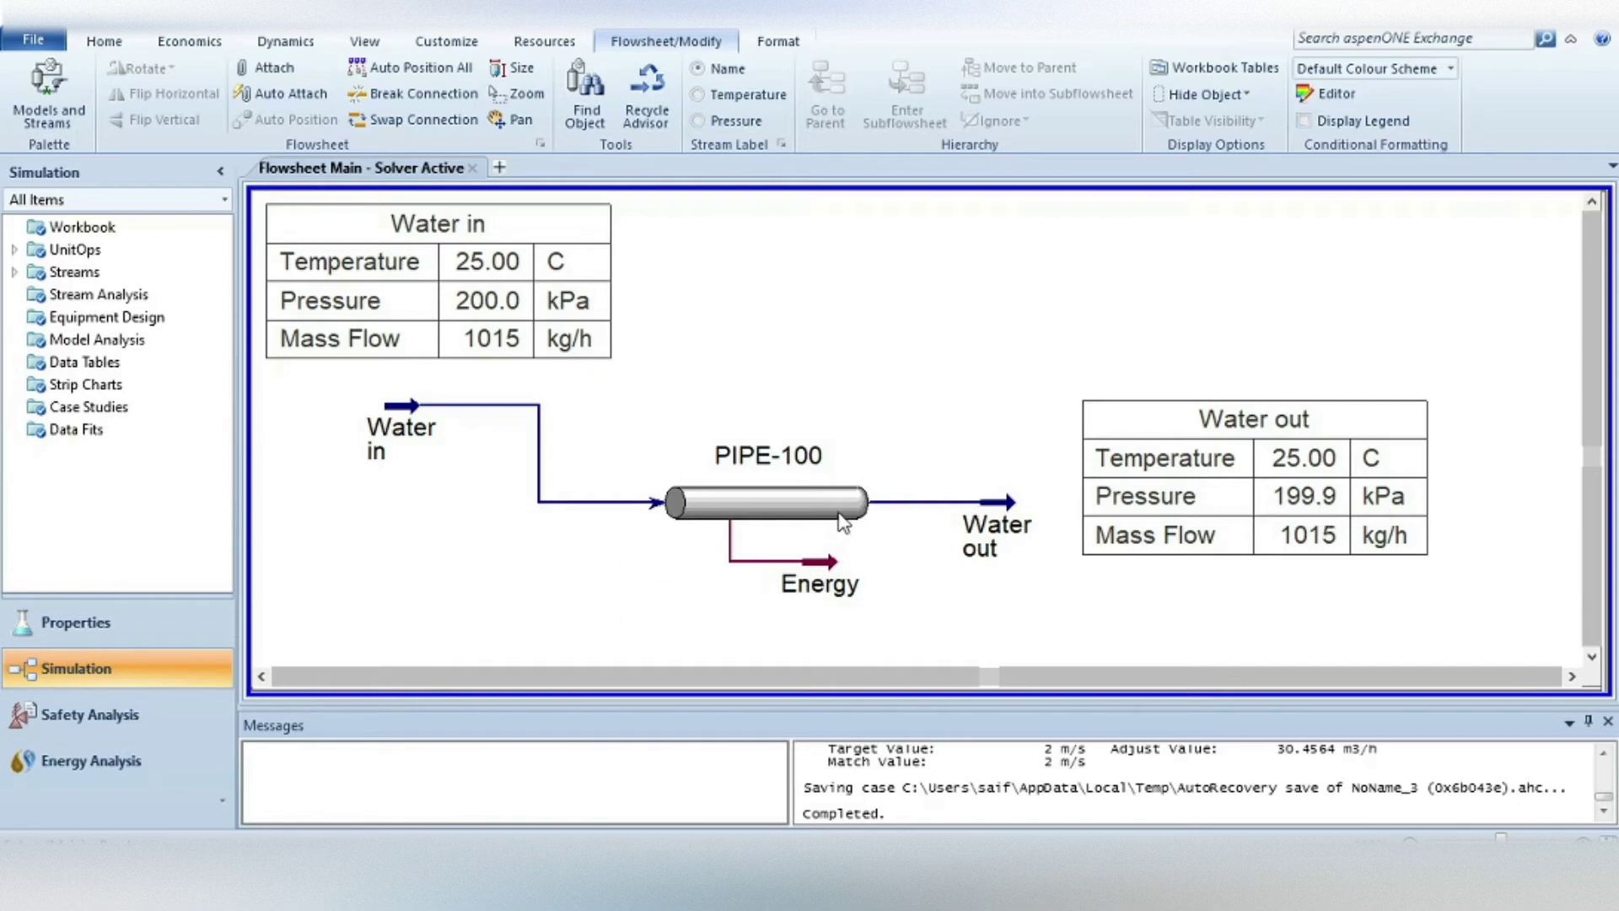
pyautogui.moveTo(839, 514)
pyautogui.click(868, 518)
pyautogui.moveTo(868, 516)
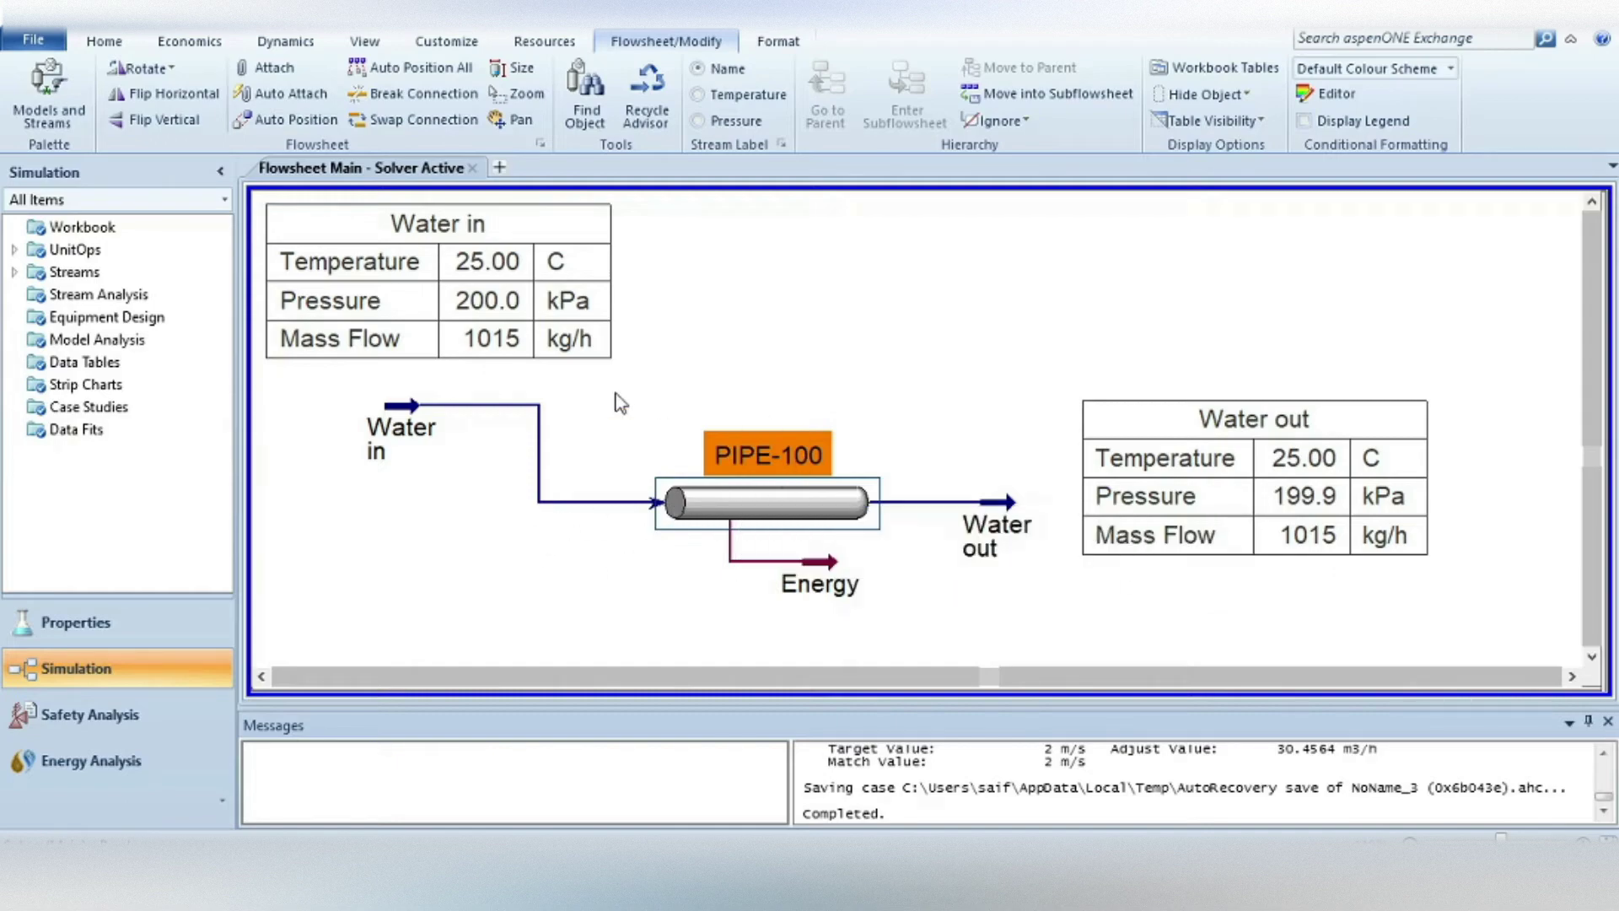
pyautogui.click(569, 587)
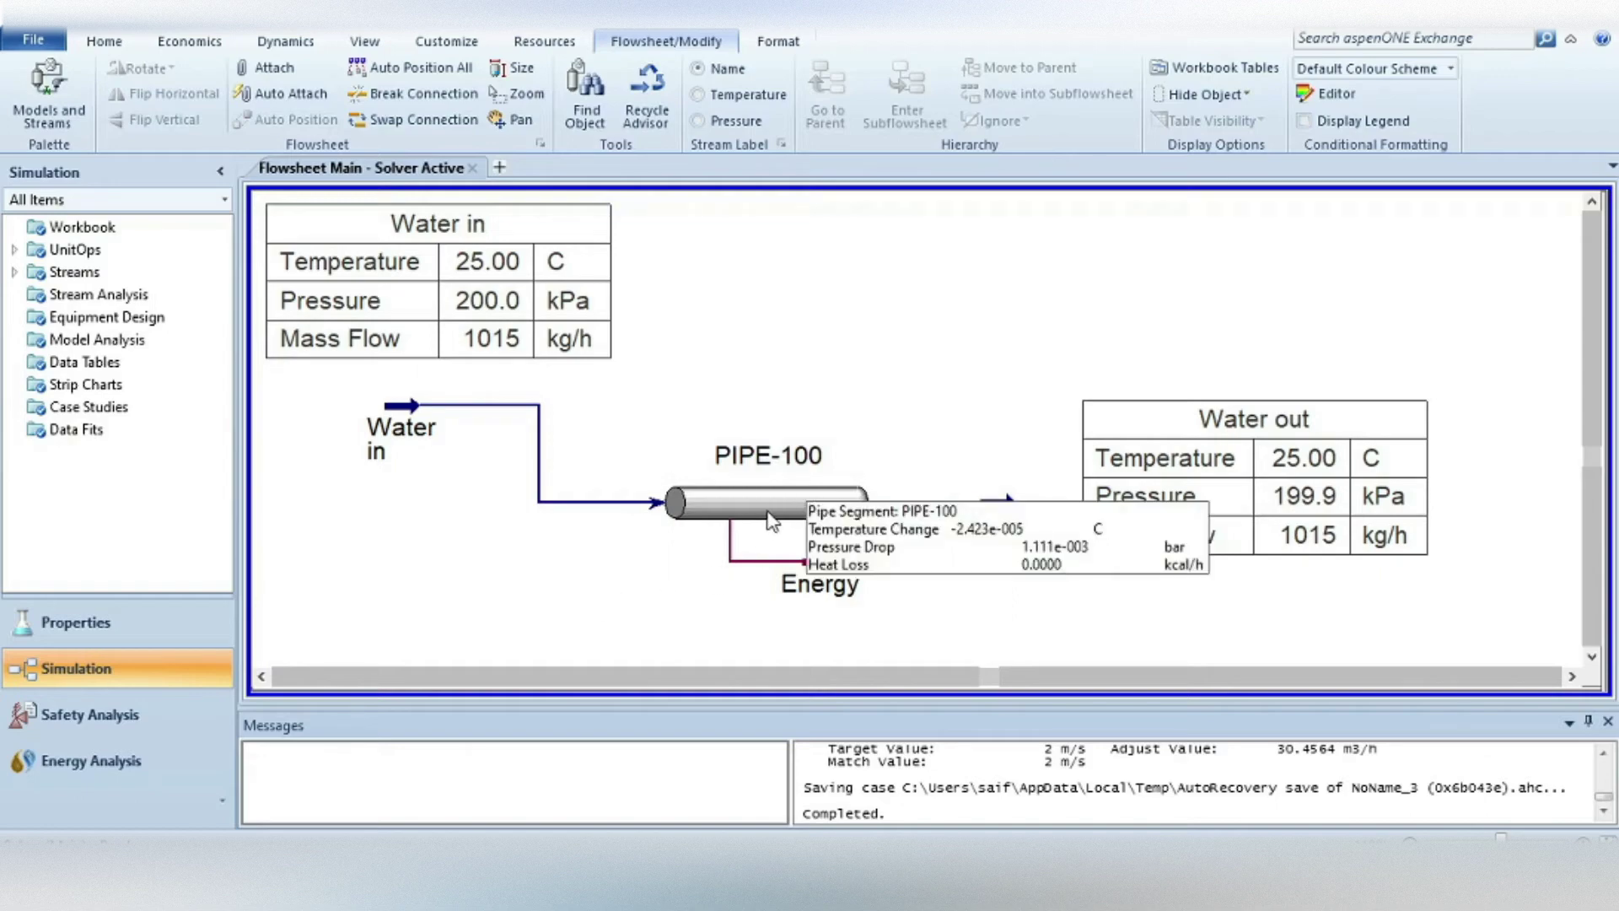
# - Place an Adjust block, ADJ-1, on the flowsheet just above PIPE-100
pyautogui.click(55, 91)
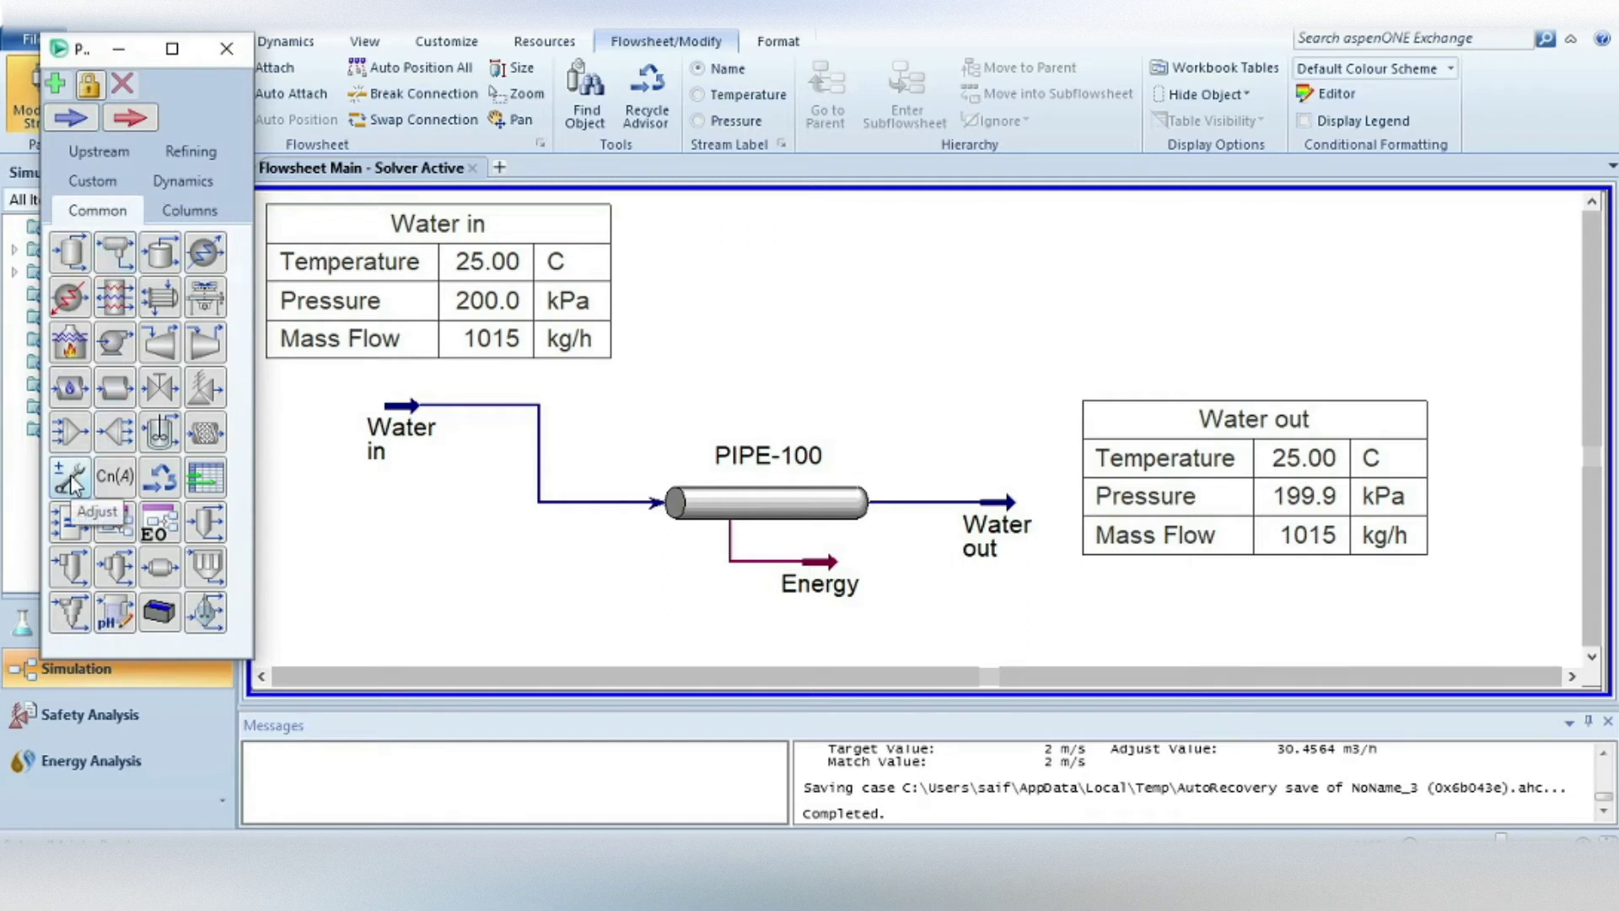
pyautogui.click(72, 485)
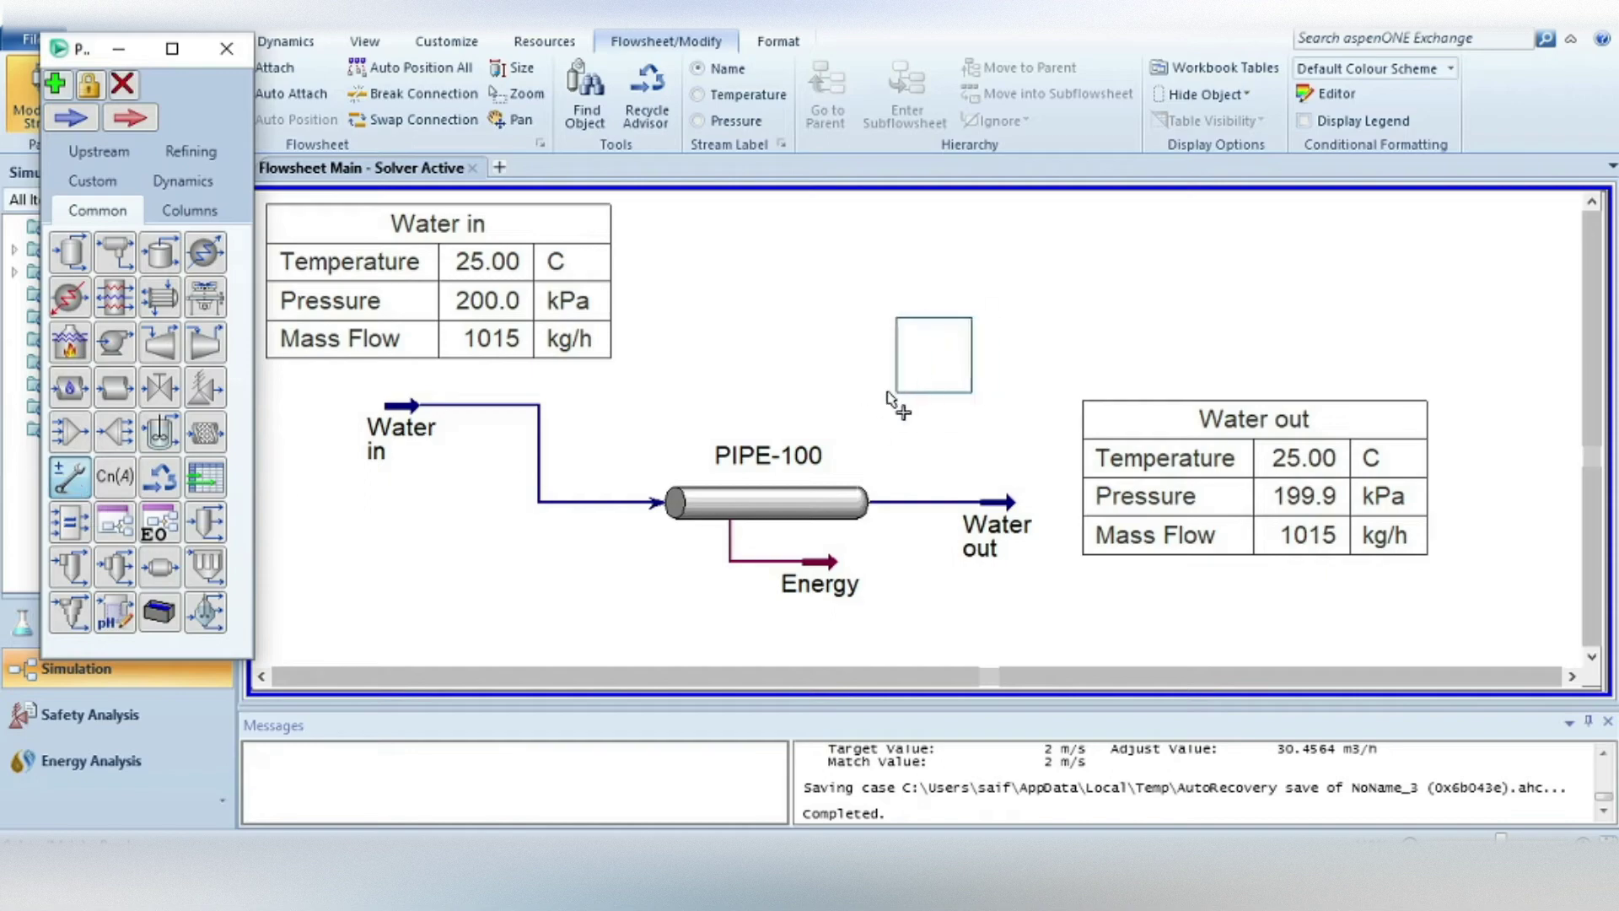
pyautogui.click(843, 384)
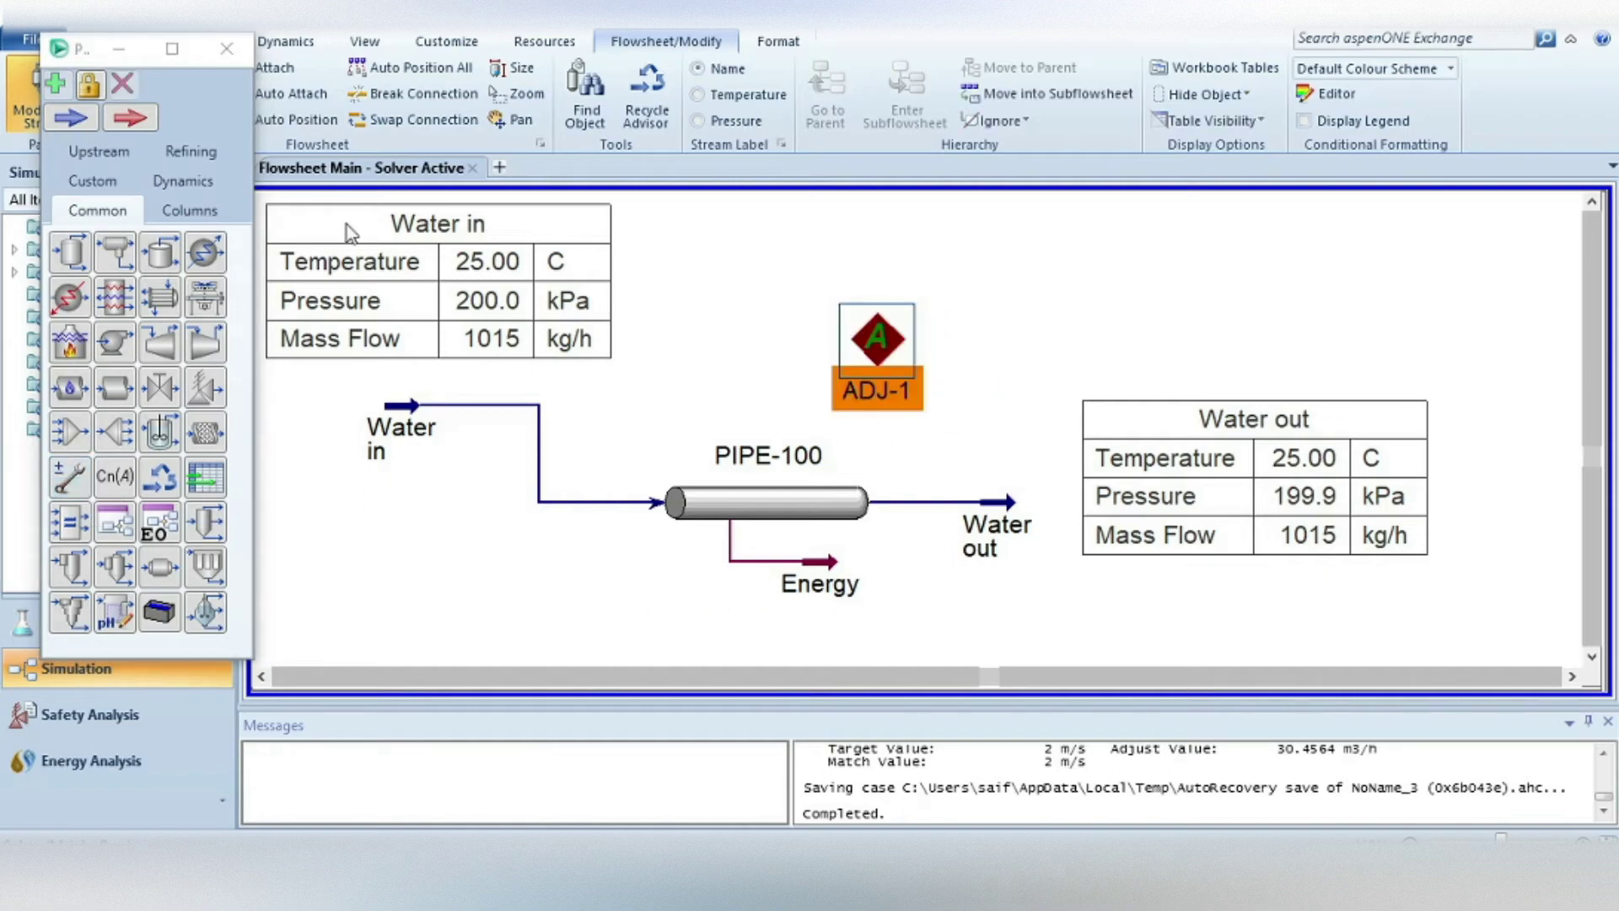
pyautogui.click(231, 57)
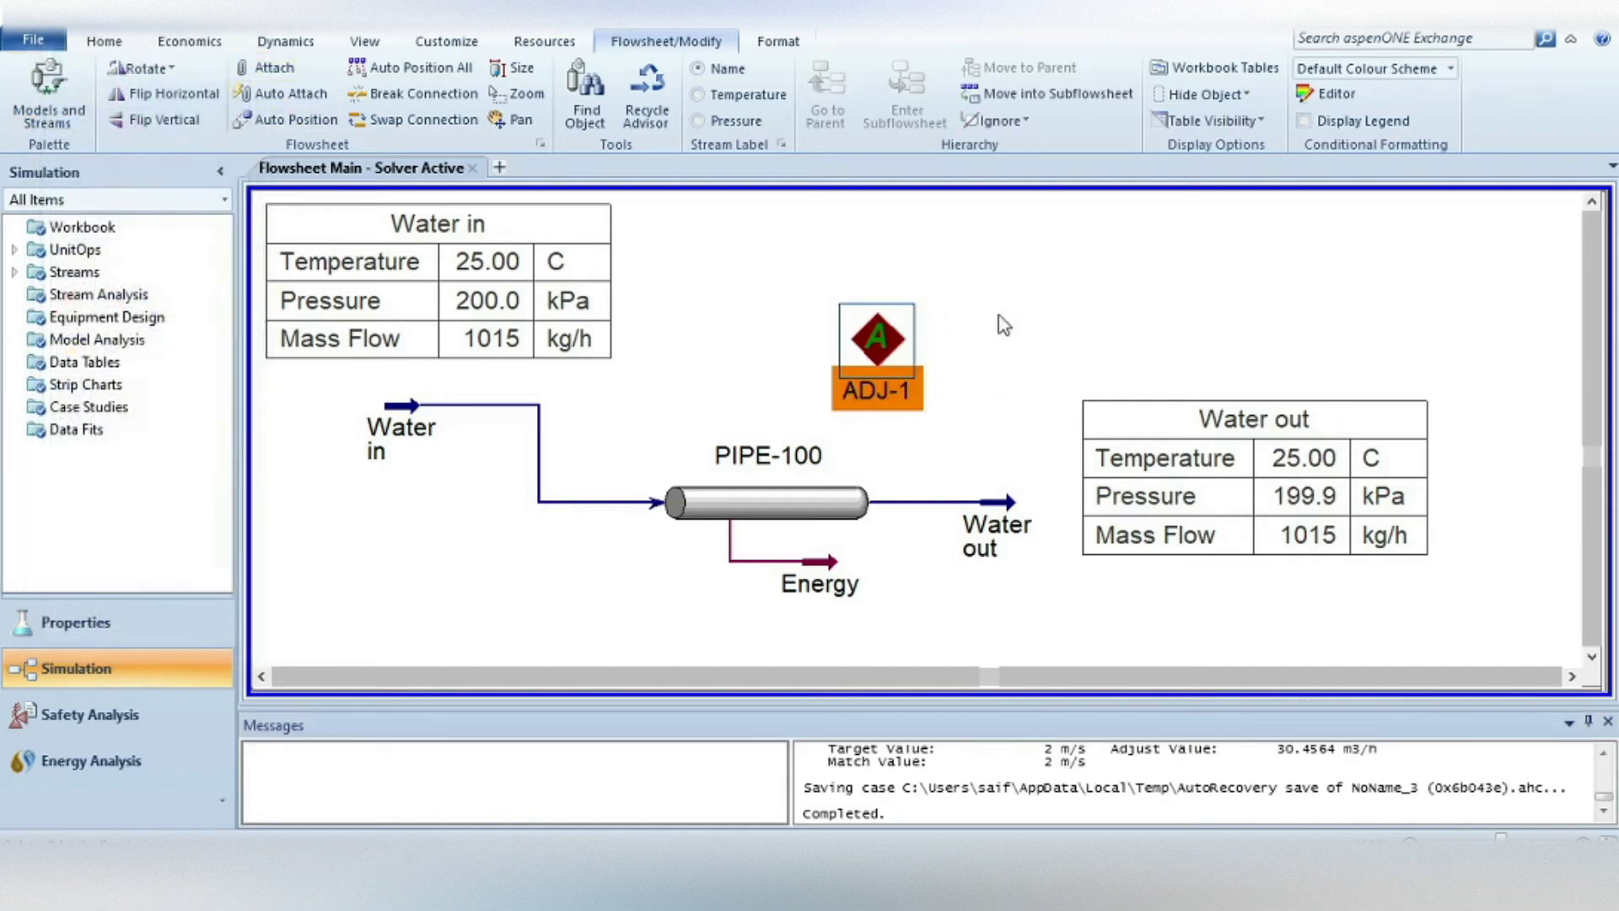
pyautogui.doubleClick(907, 329)
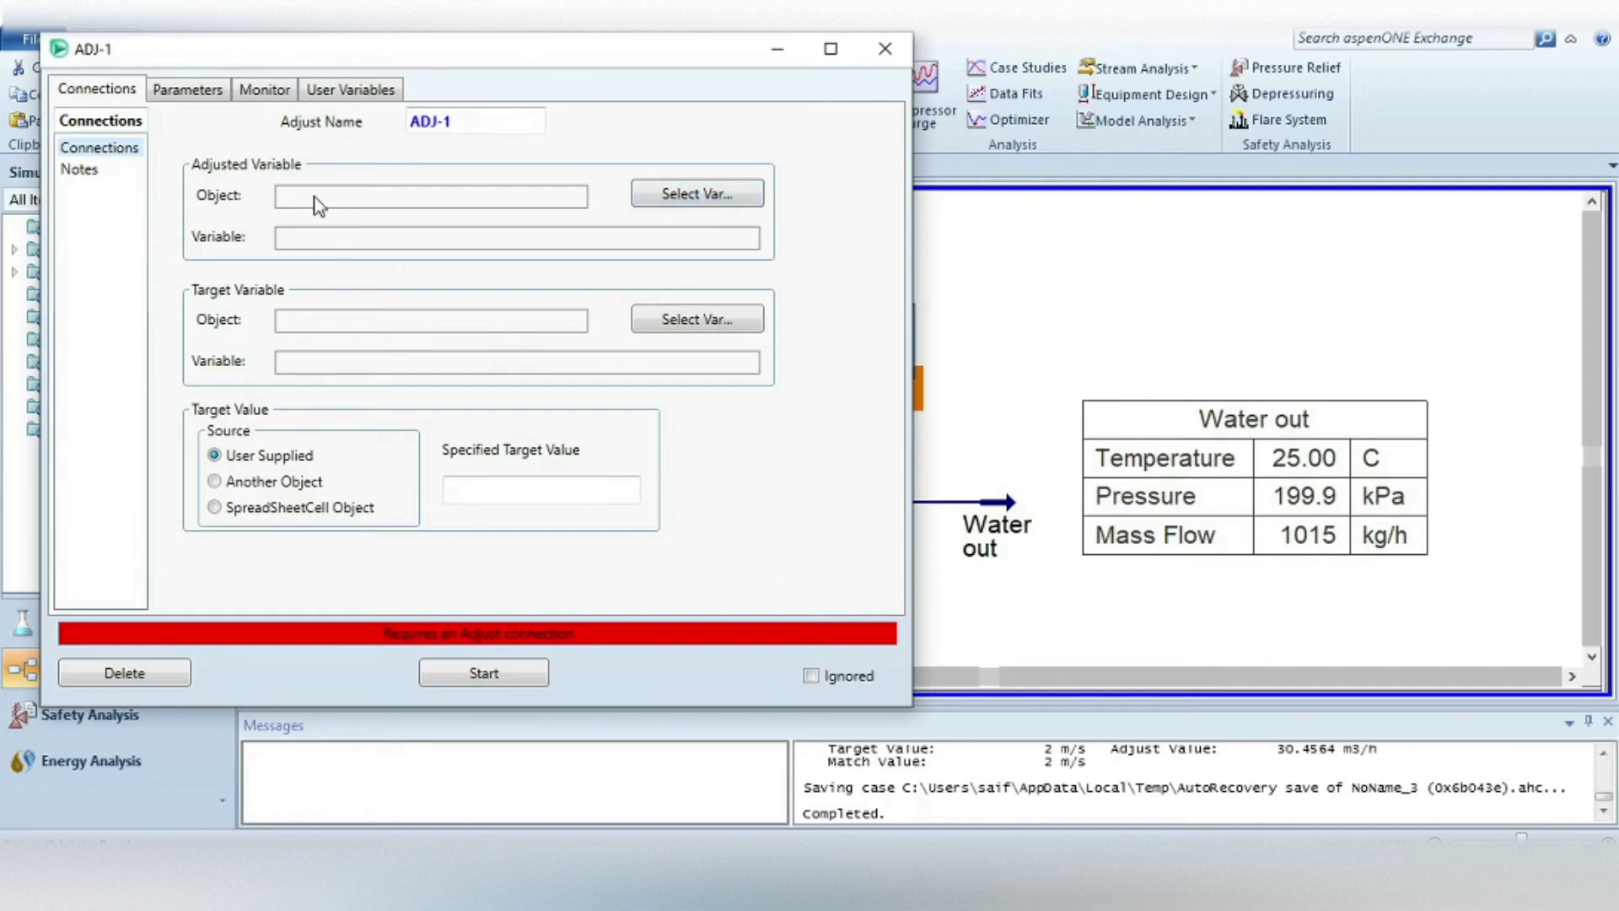
pyautogui.click(681, 199)
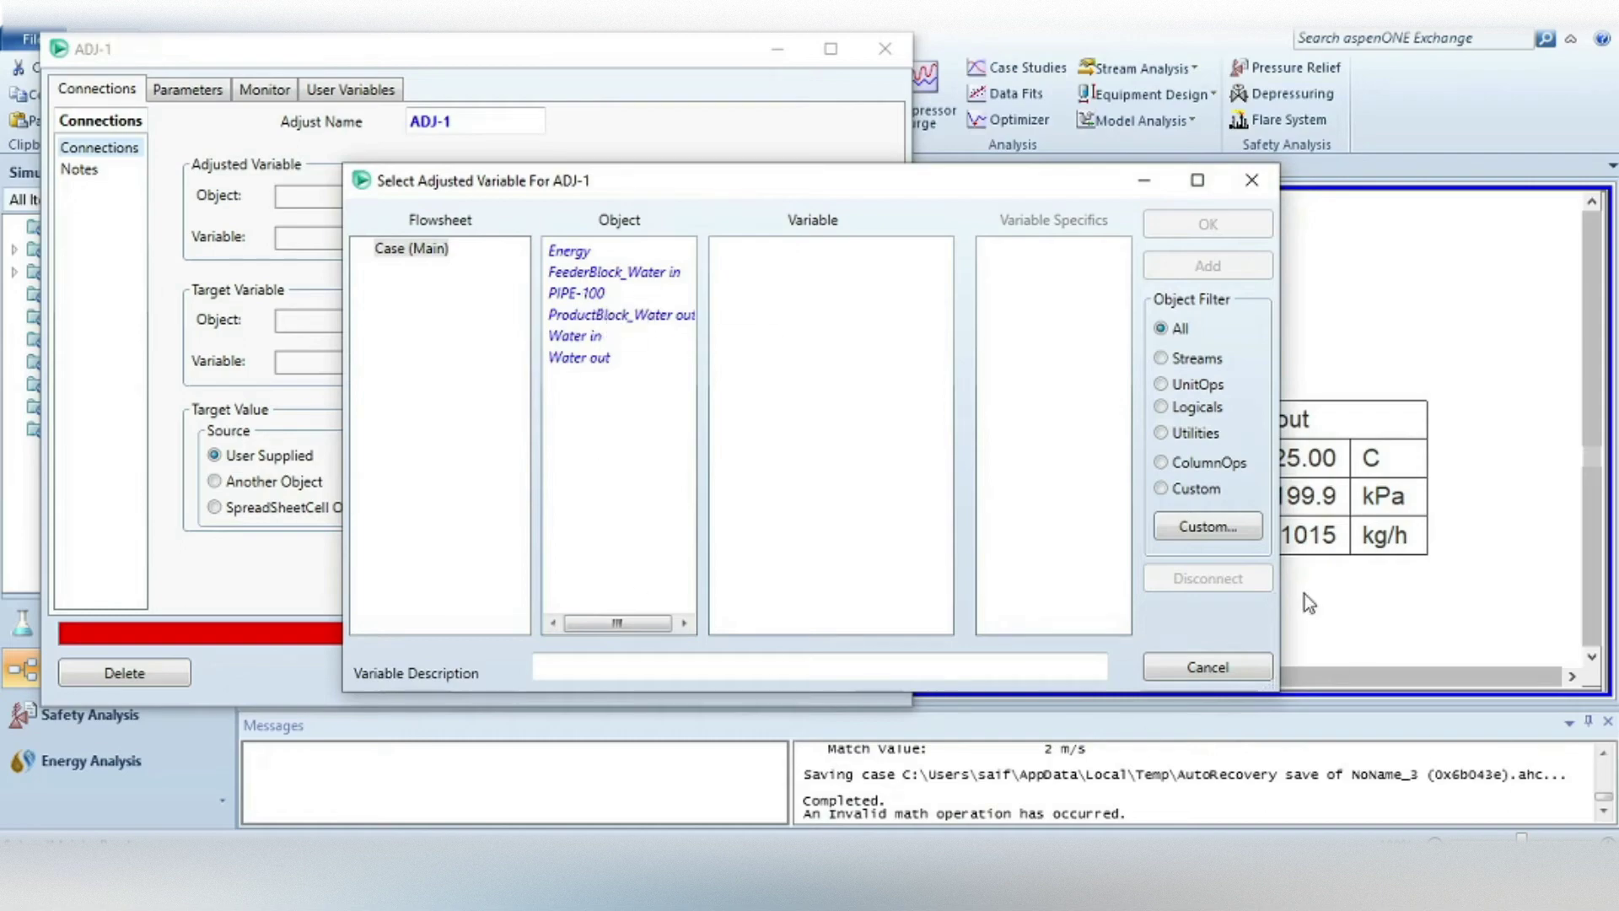
pyautogui.click(577, 336)
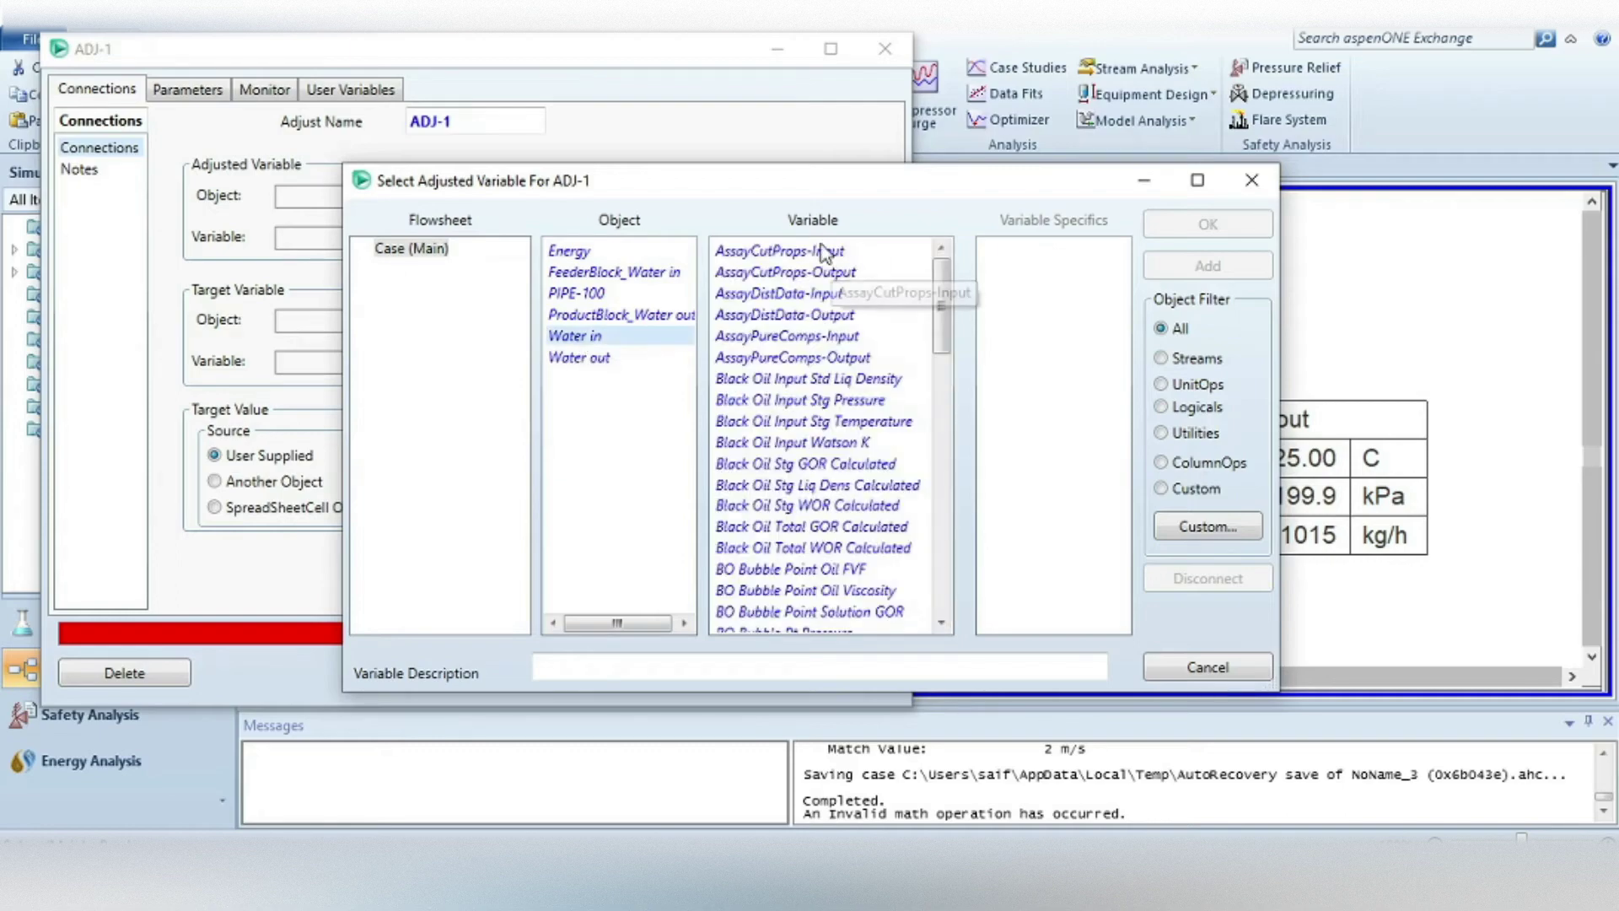
pyautogui.scroll(-8, 855, 421)
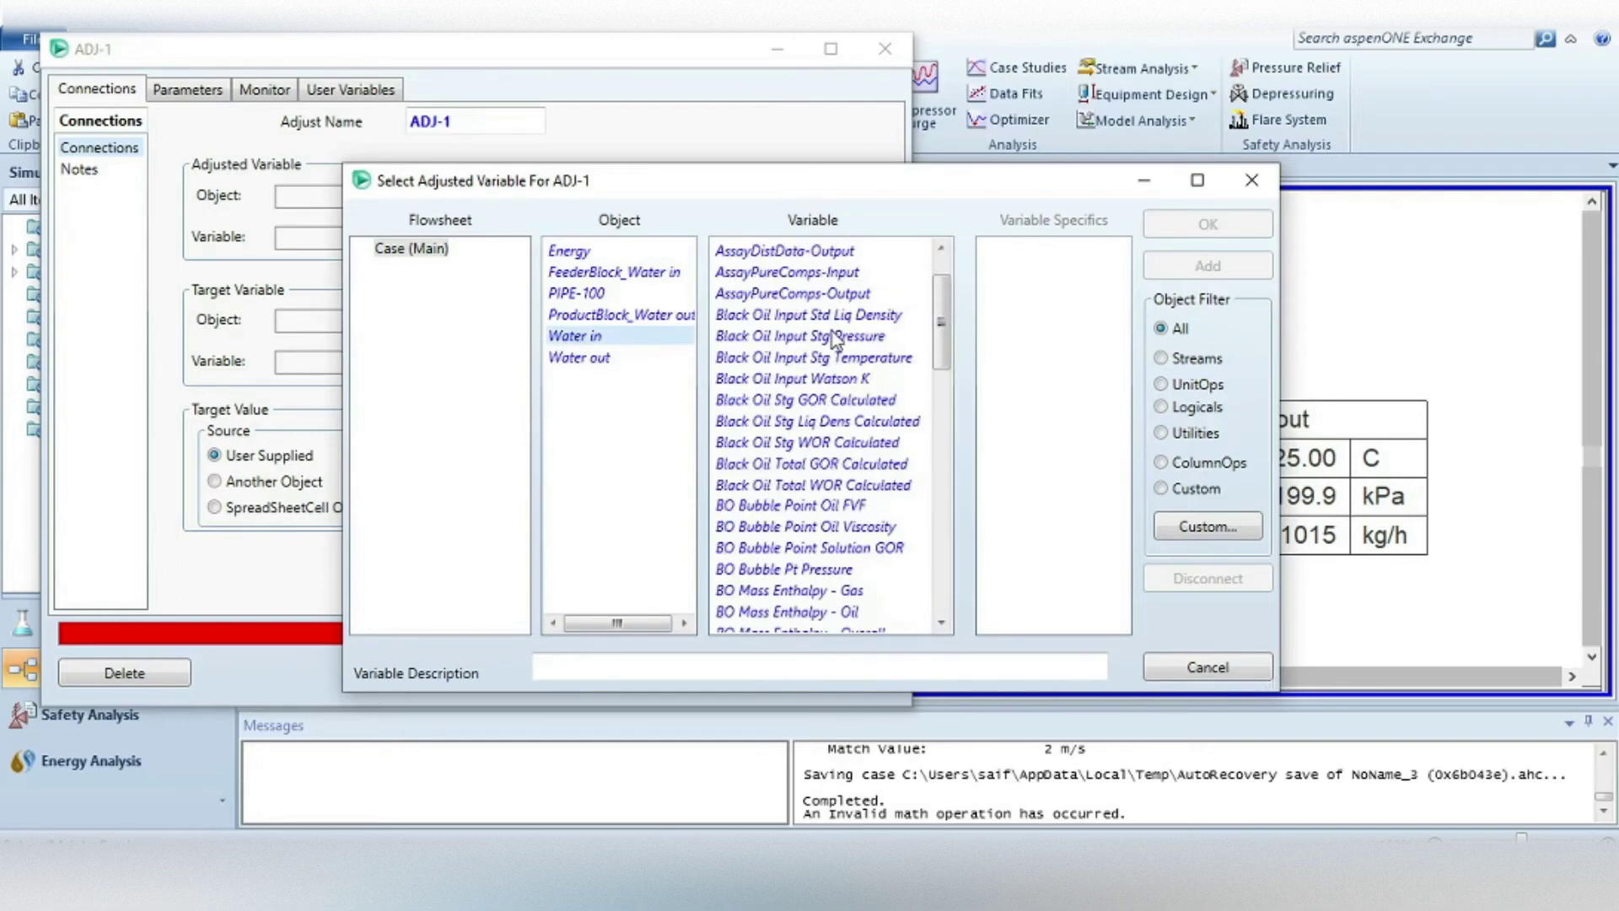
pyautogui.scroll(-3, 856, 413)
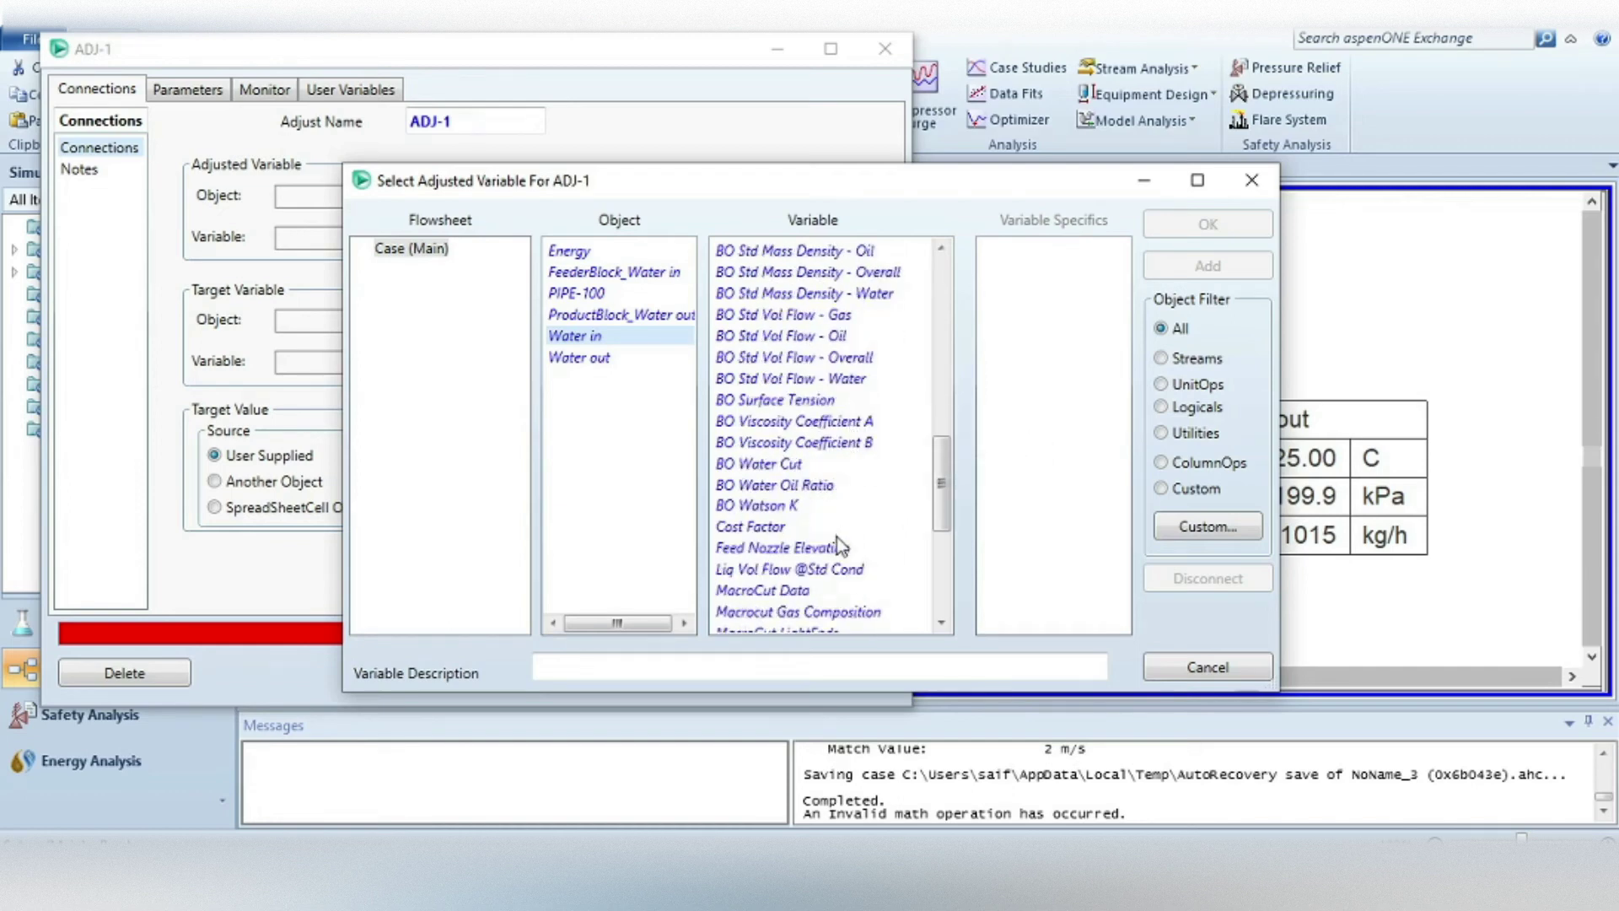
pyautogui.click(812, 575)
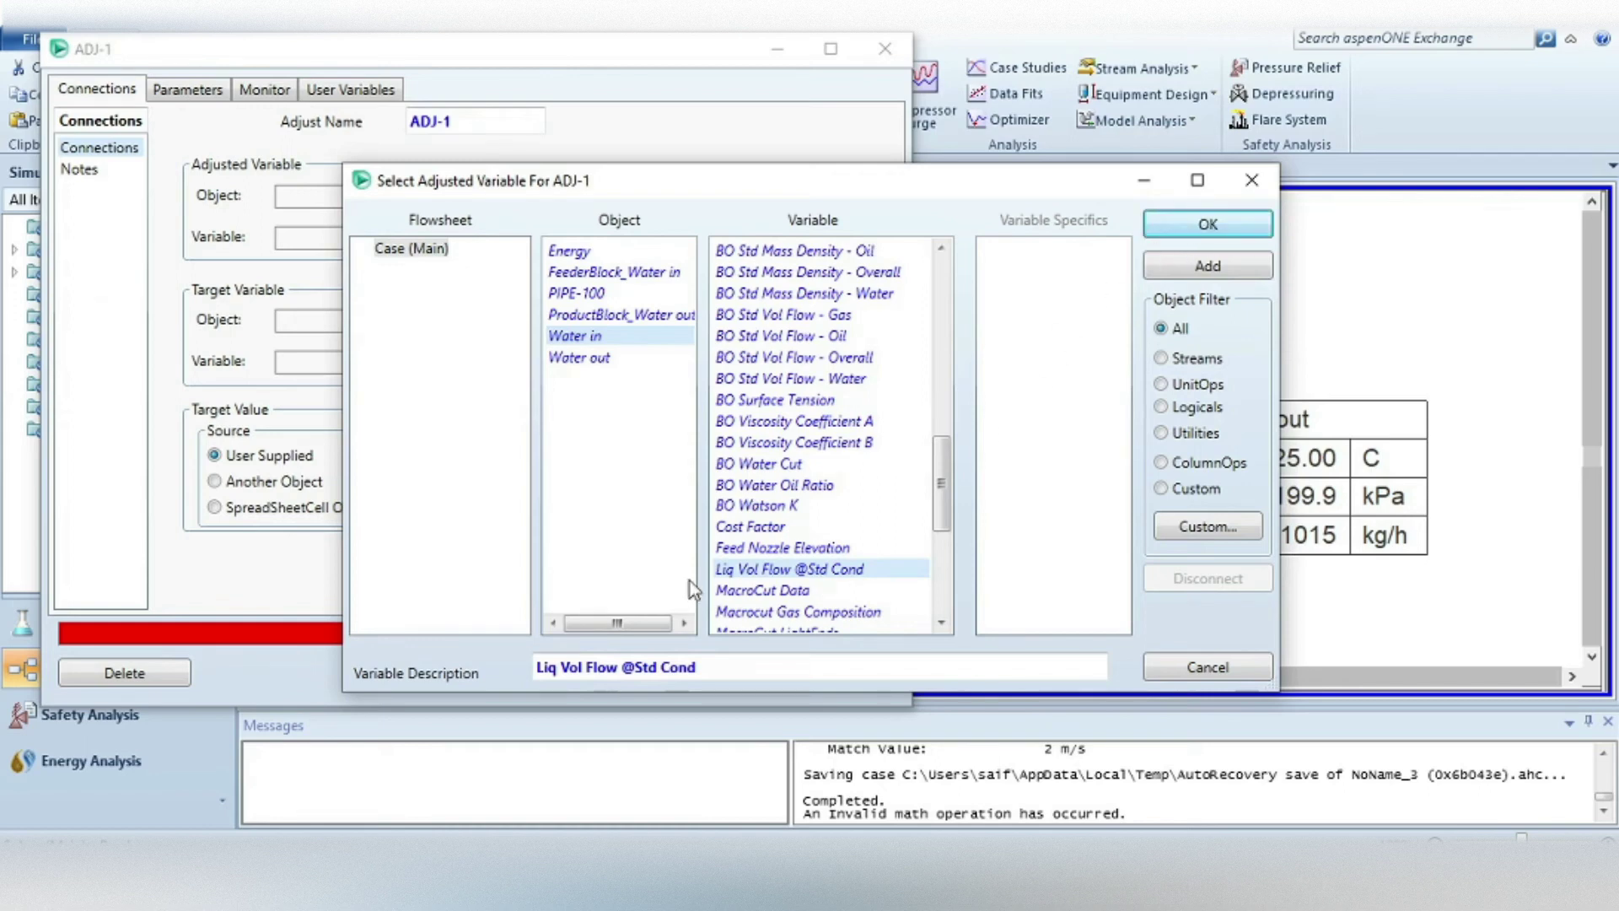
pyautogui.click(1176, 229)
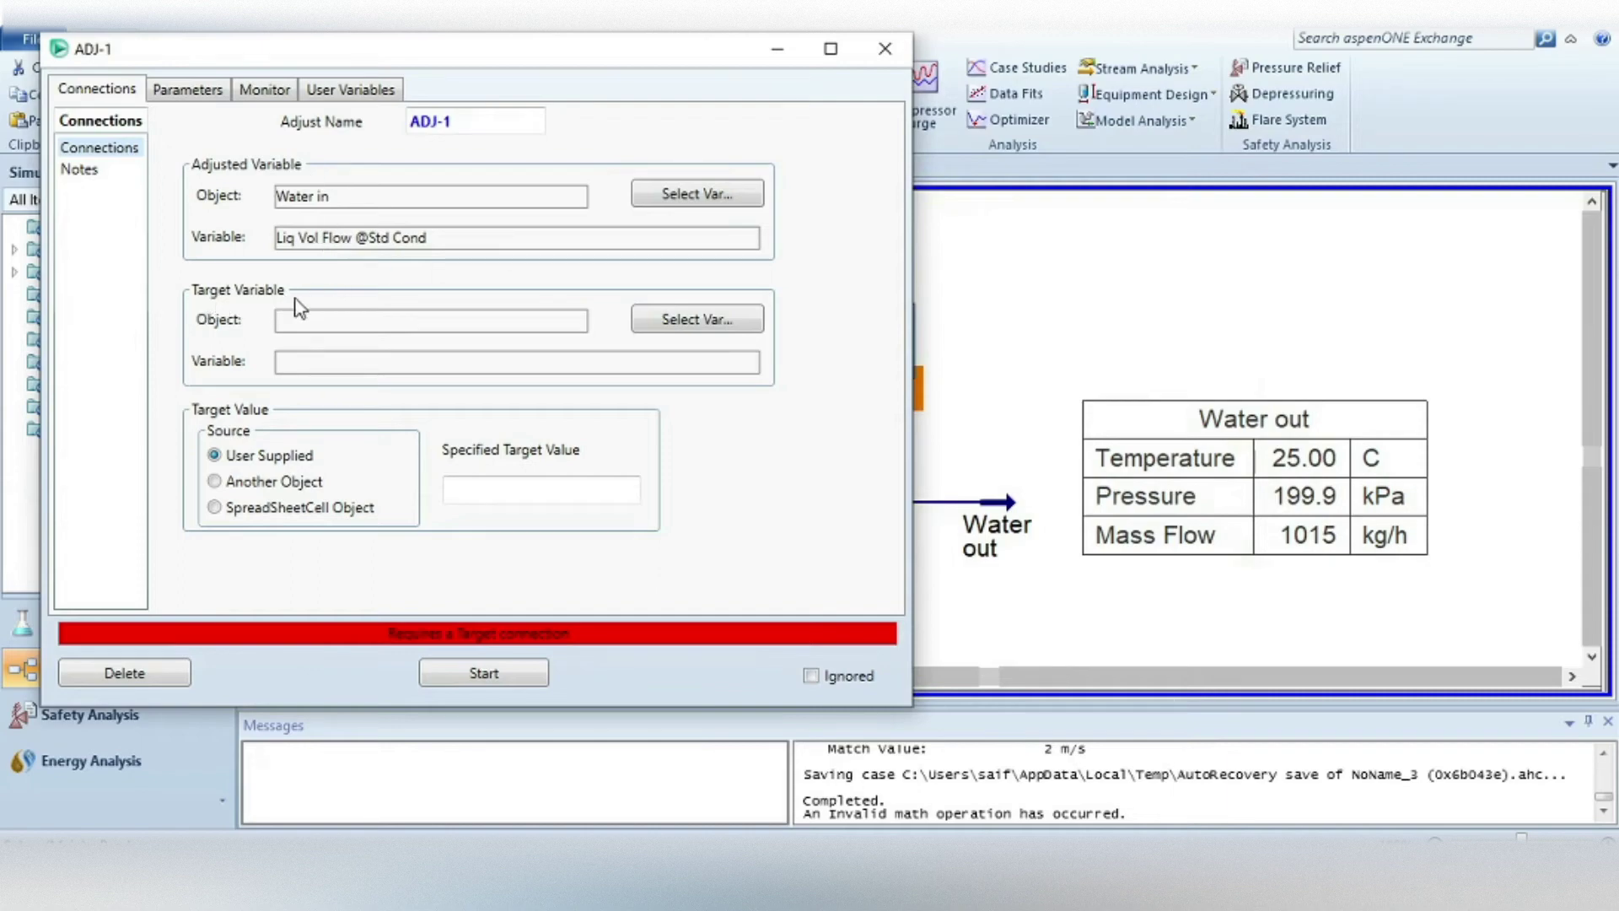
# - Select PIPE-100's Outlet Liquid Velocity as ADJ-1's target variable
pyautogui.click(683, 325)
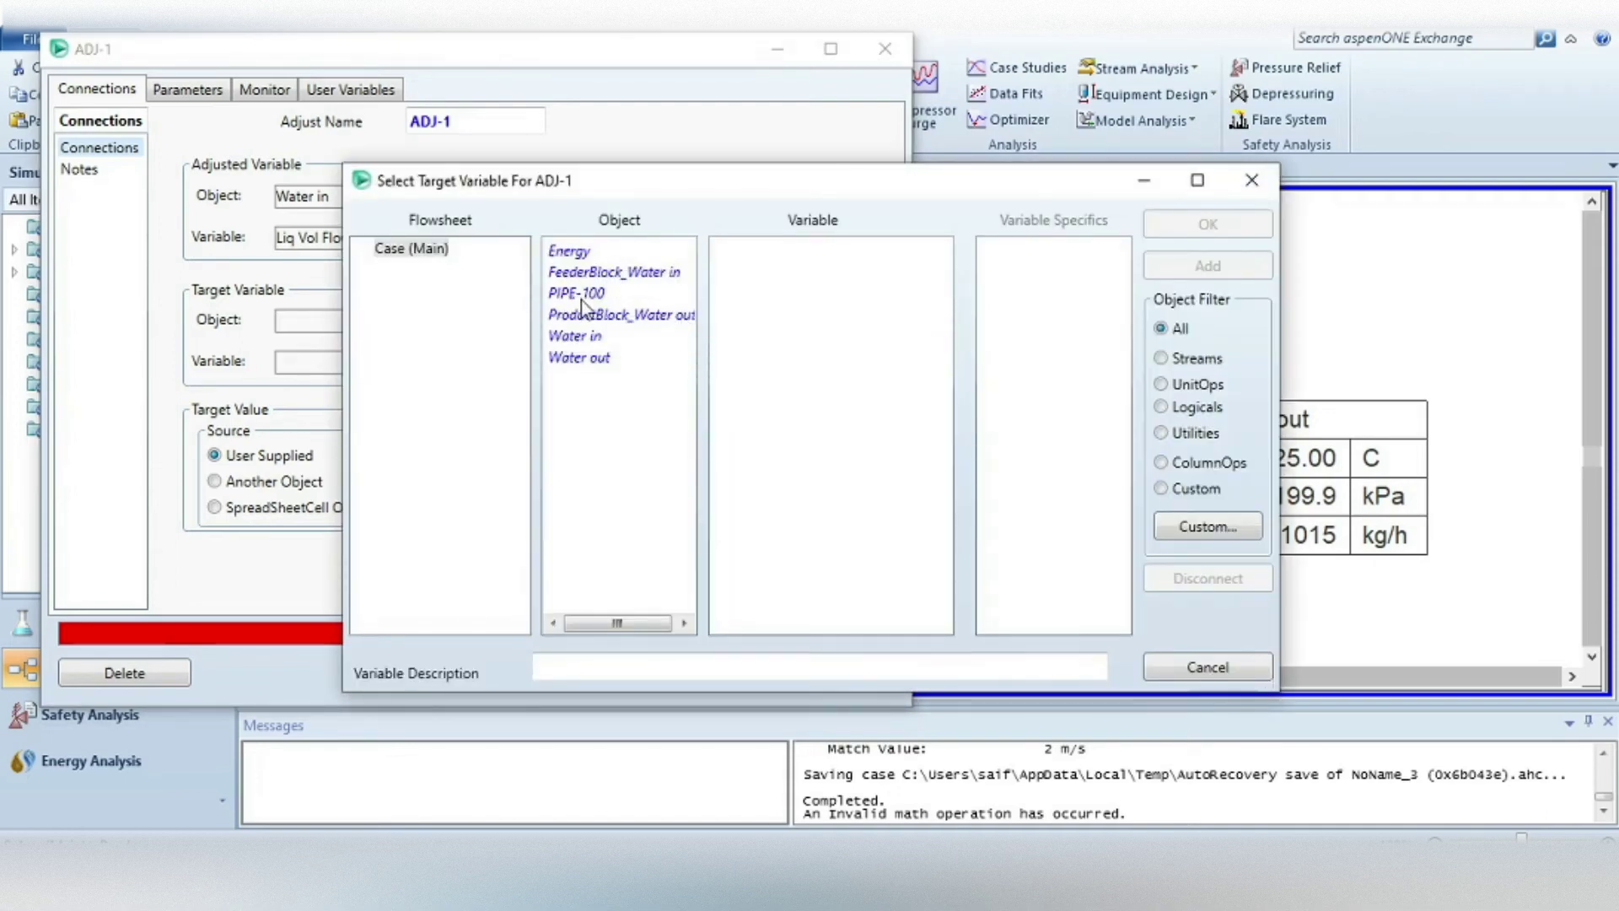
pyautogui.click(584, 297)
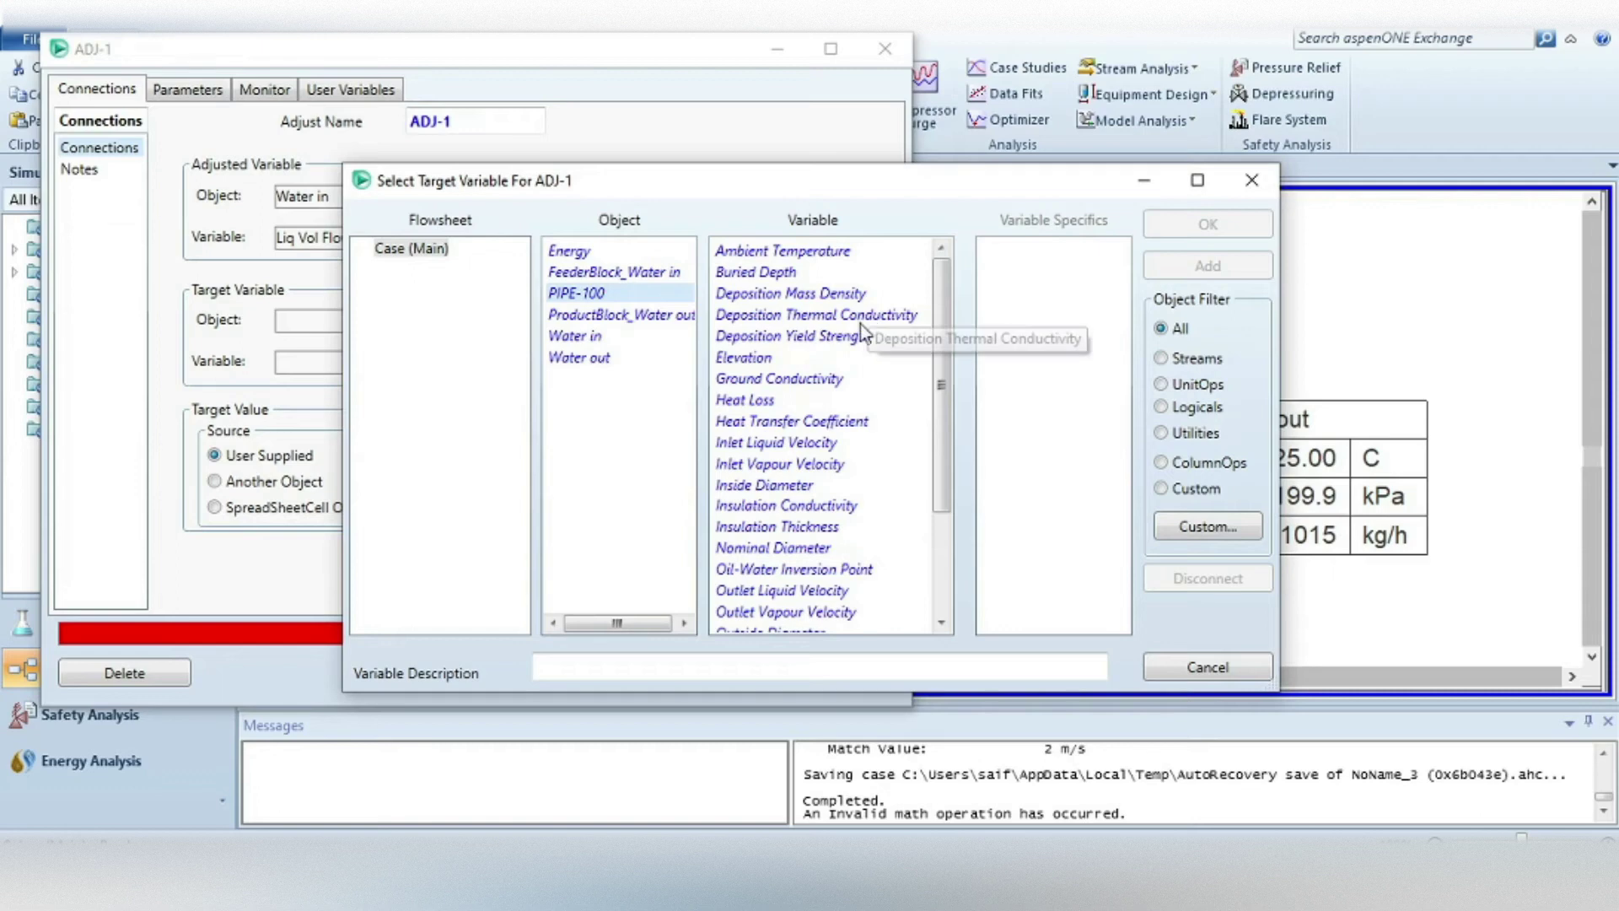
pyautogui.scroll(-3, 858, 337)
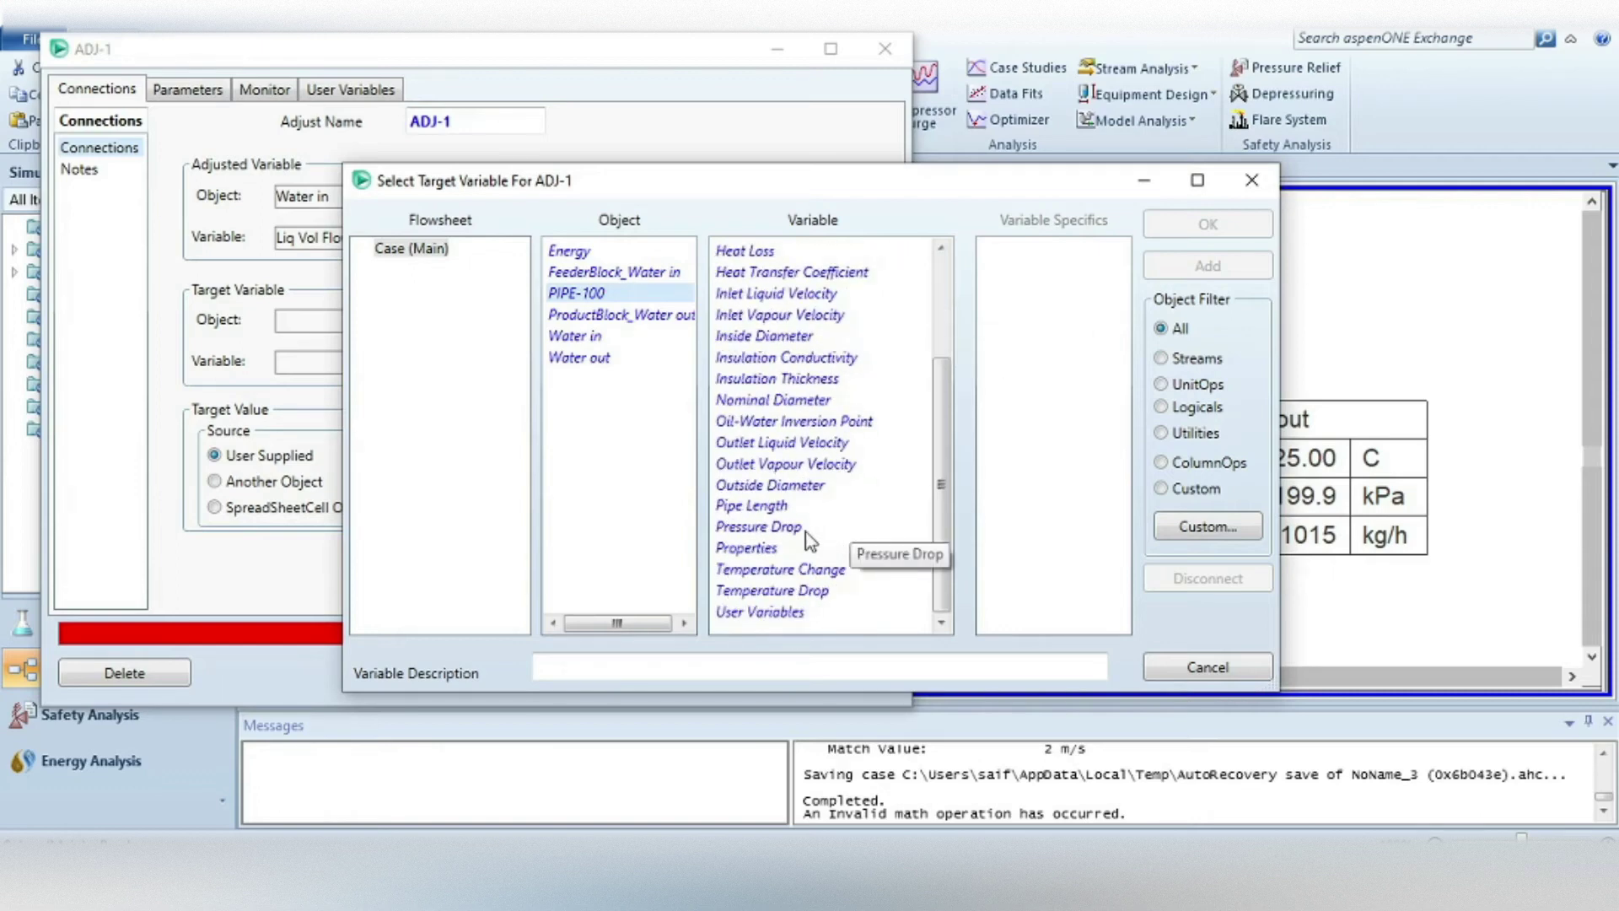
pyautogui.click(796, 442)
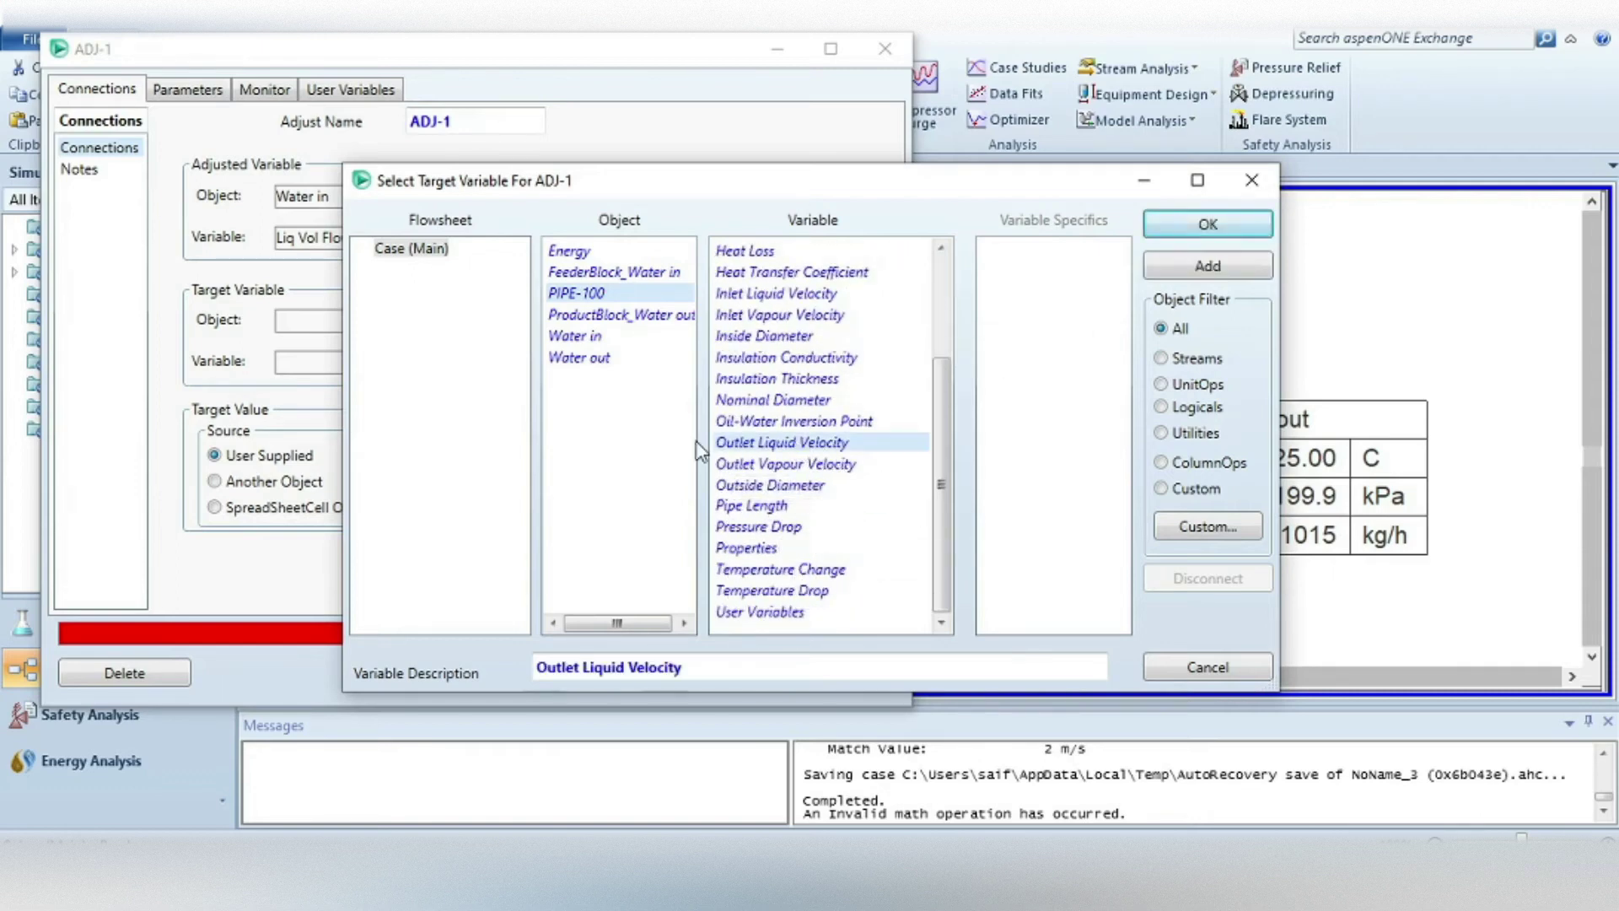
pyautogui.click(1209, 226)
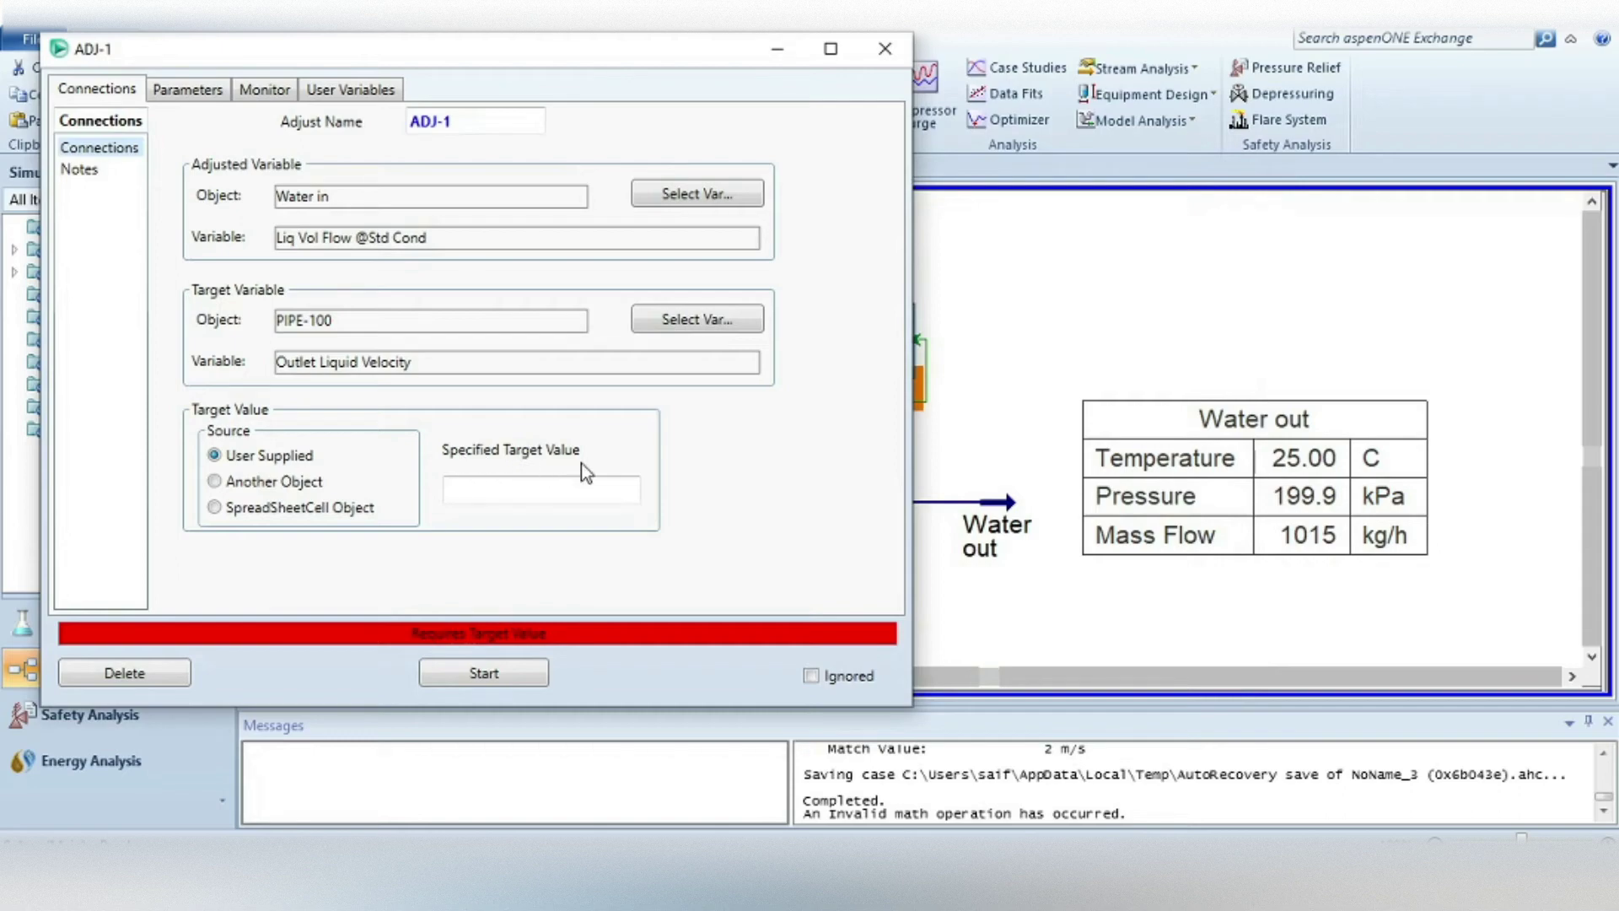
# - Enter a specified target value of 2 m/s for ADJ-1
pyautogui.click(517, 488)
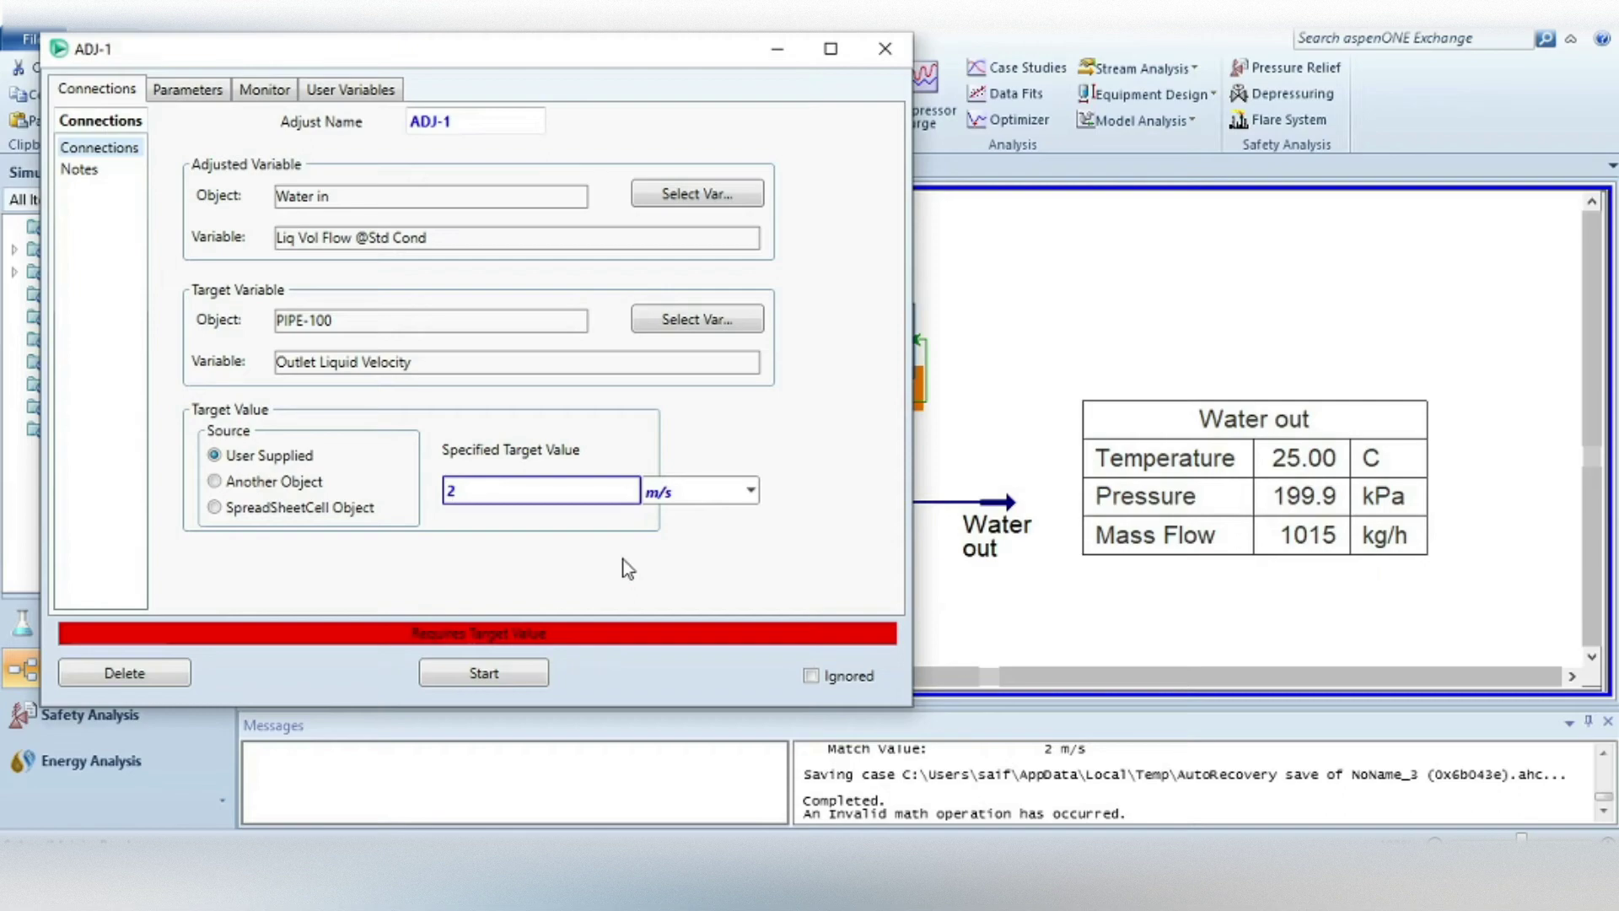
pyautogui.write('2')
pyautogui.press('Return')
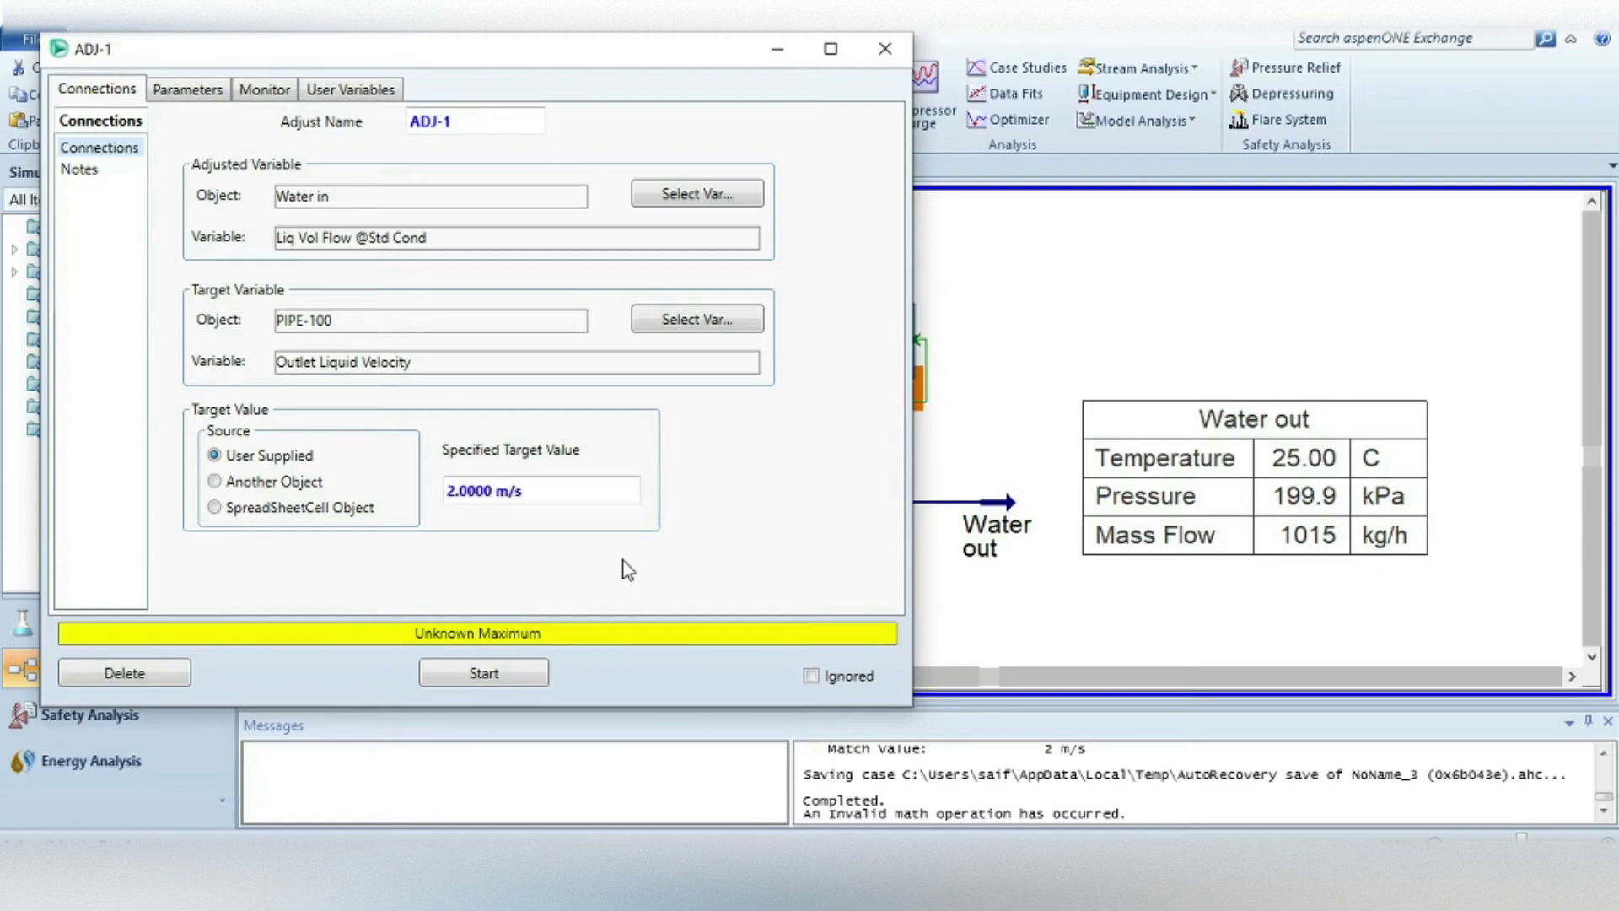
pyautogui.moveTo(543, 43); pyautogui.dragTo(1165, 48)
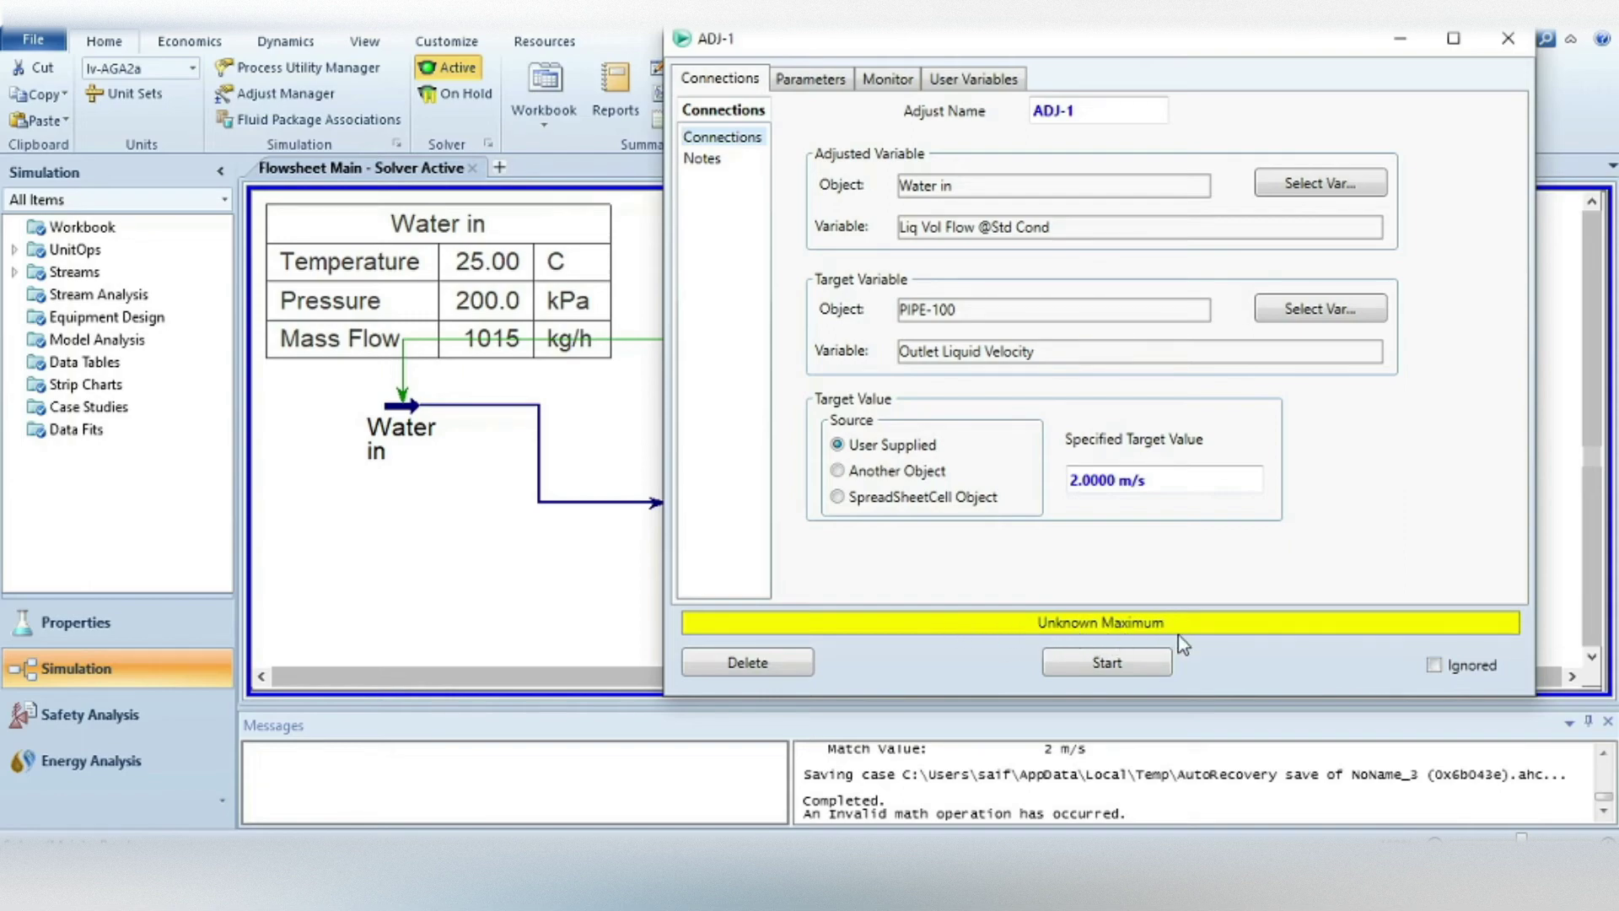
# - Raise ADJ-1's Maximum Iterations to 100 on the Parameters tab
pyautogui.click(807, 81)
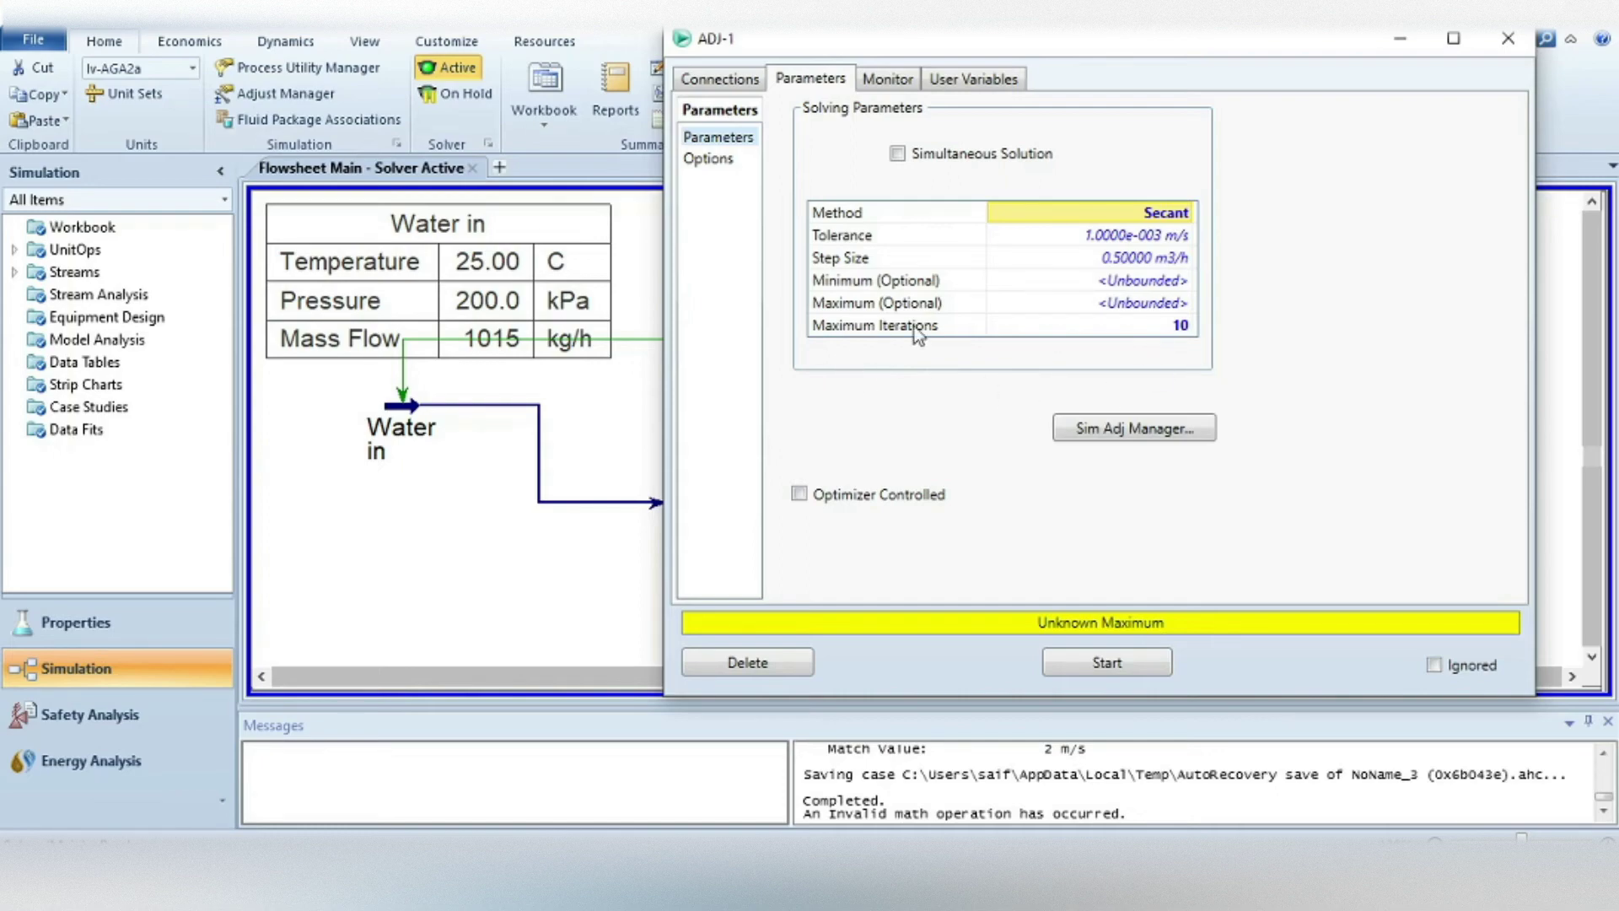
pyautogui.click(1180, 326)
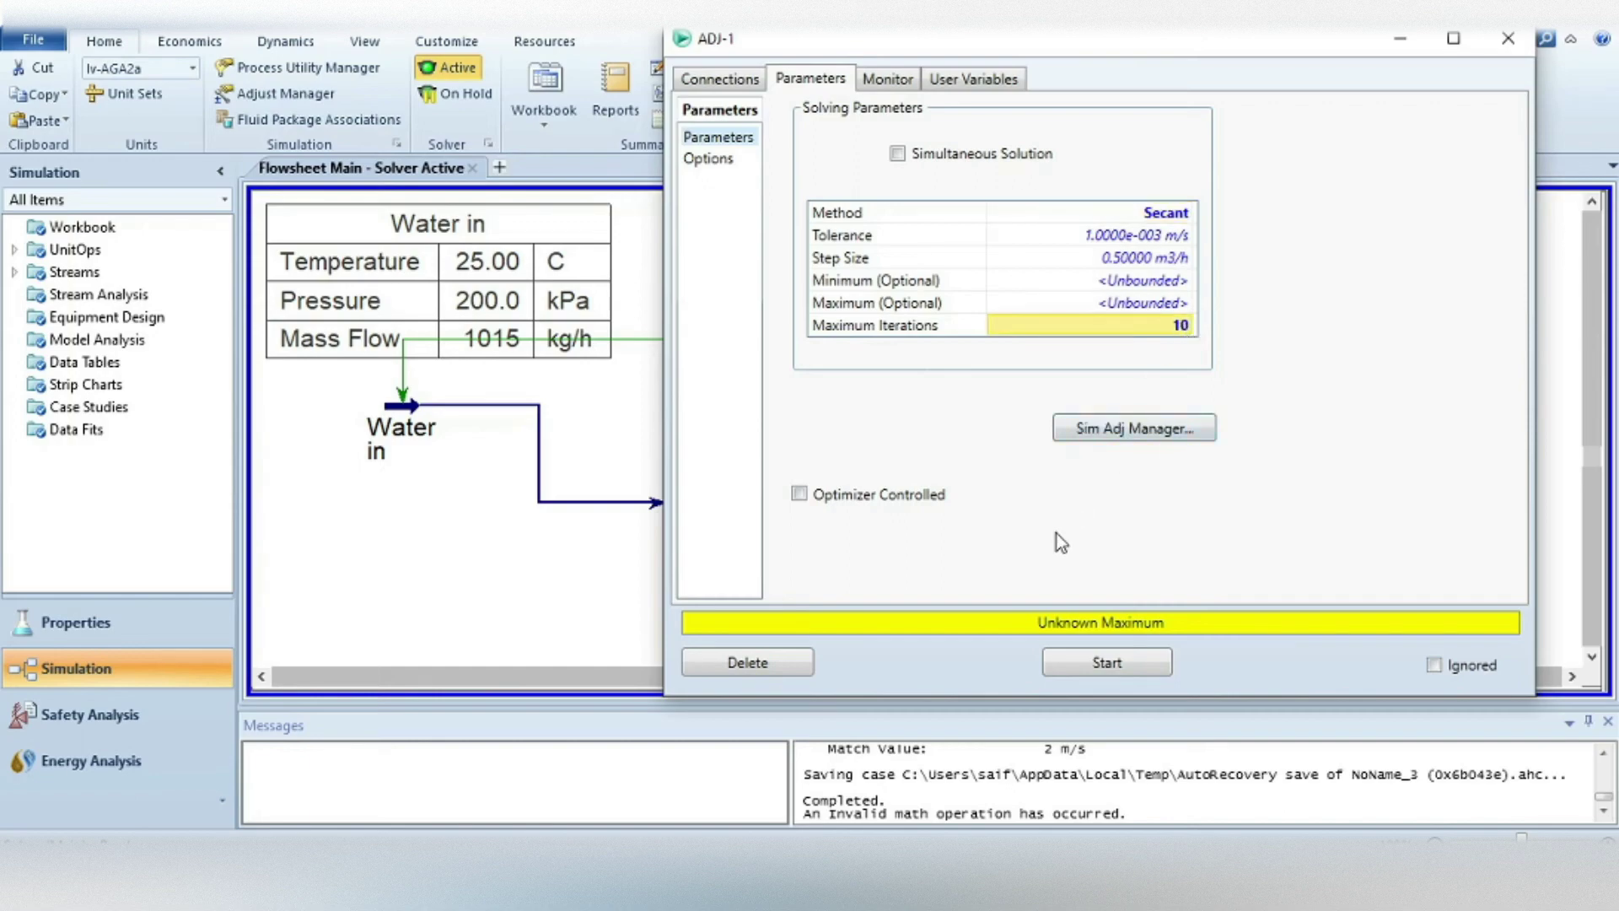
pyautogui.press('F2')
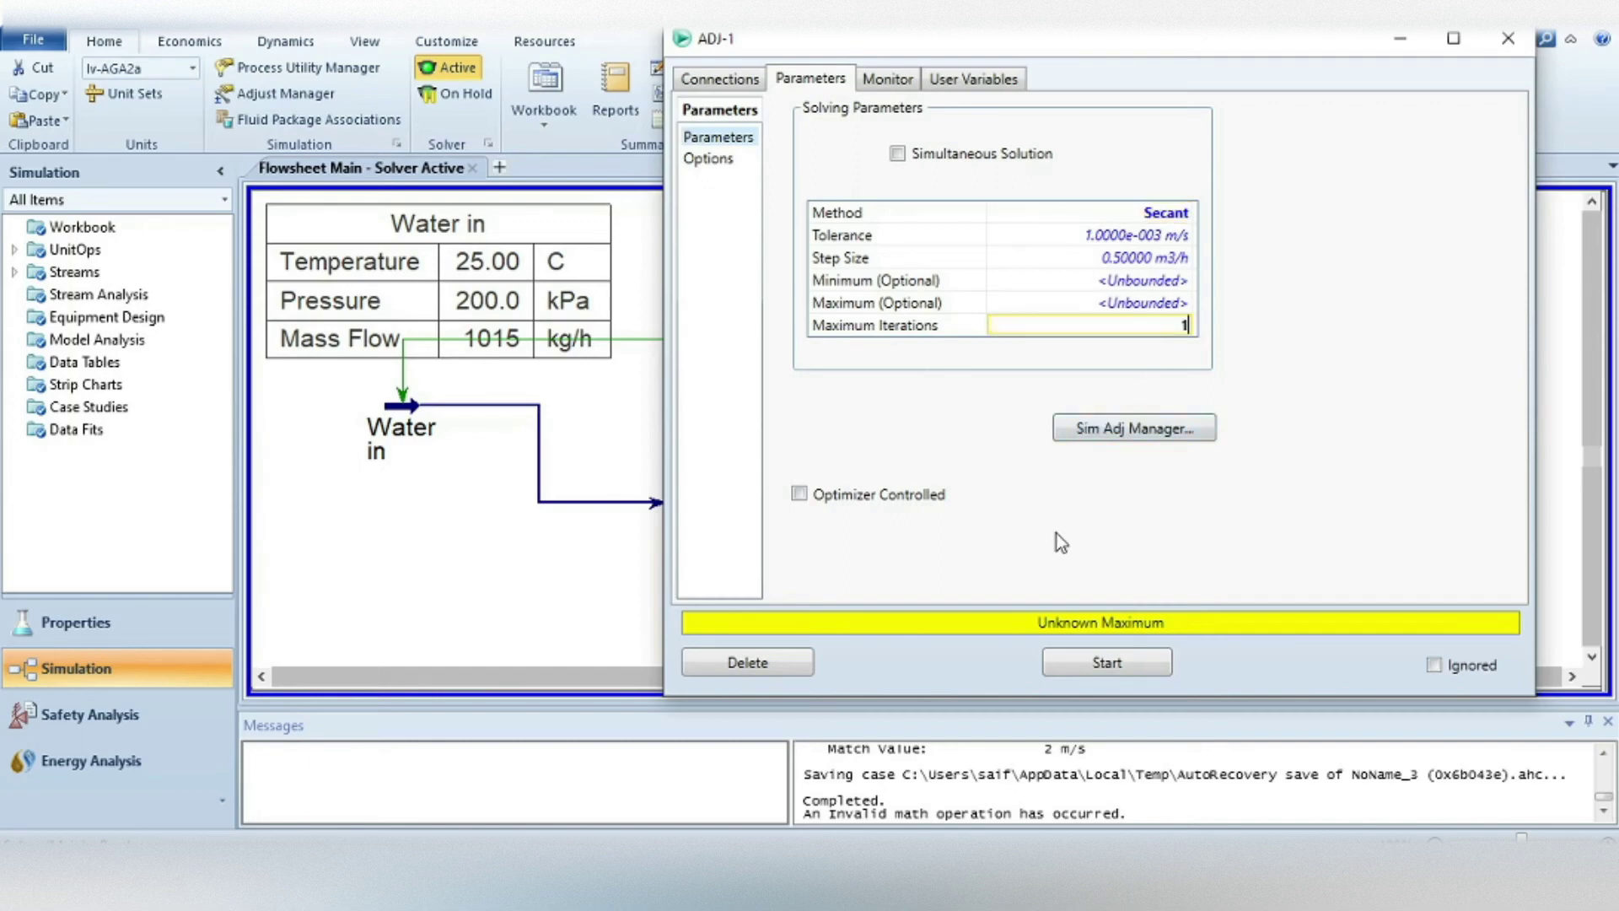
pyautogui.write('00')
pyautogui.press('Return')
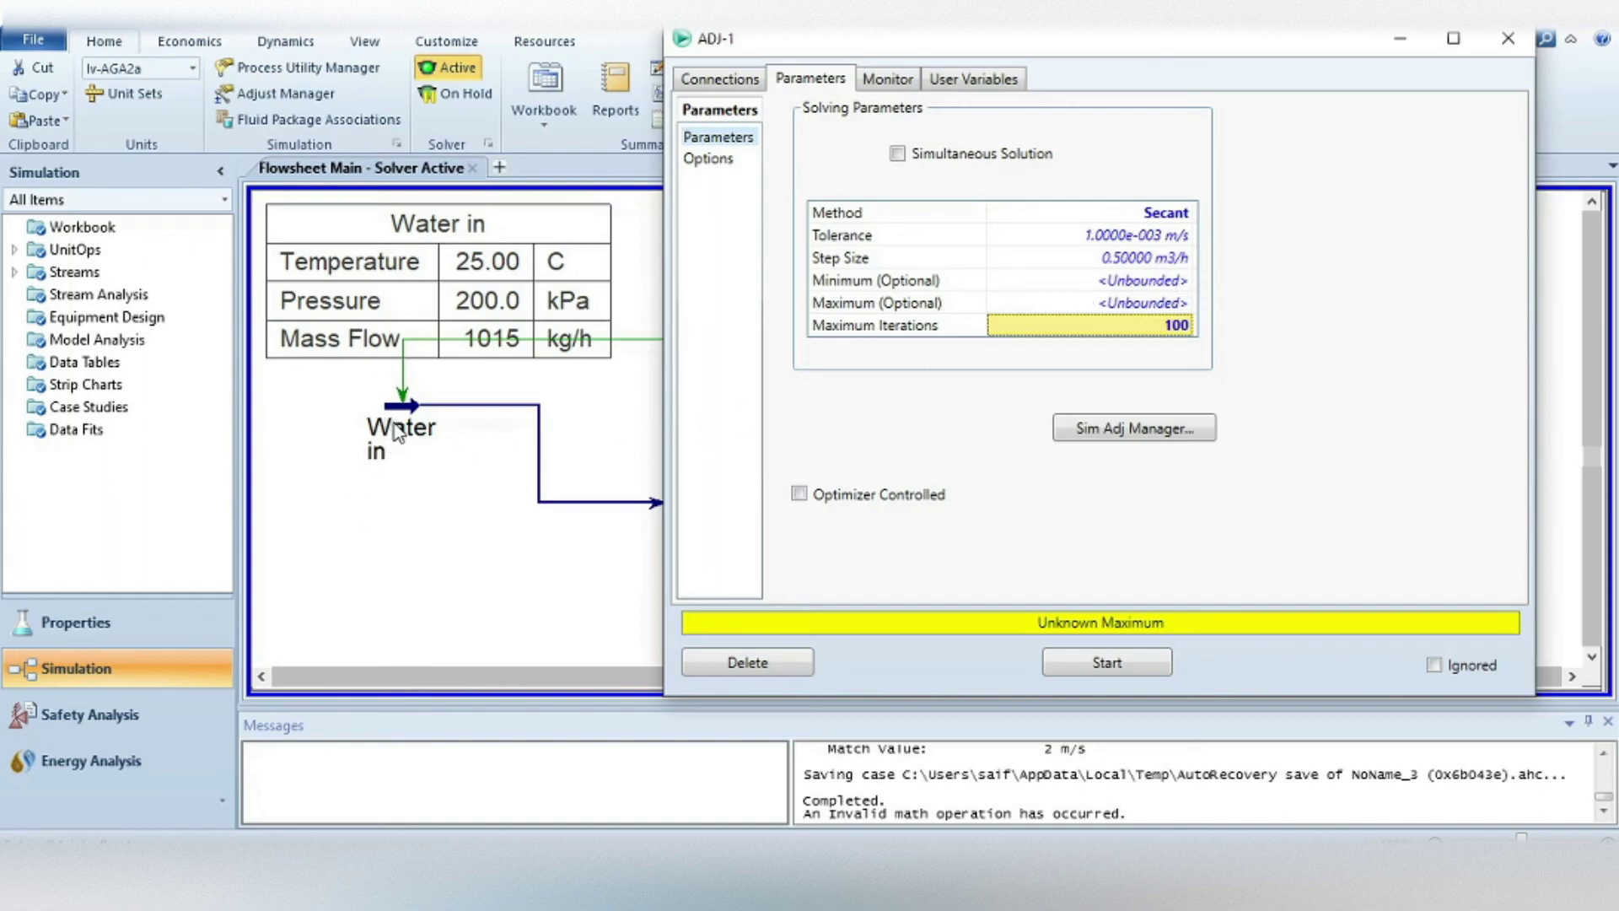
# - Start ADJ-1 so it converges on 2 m/s, then close its window
pyautogui.click(1101, 662)
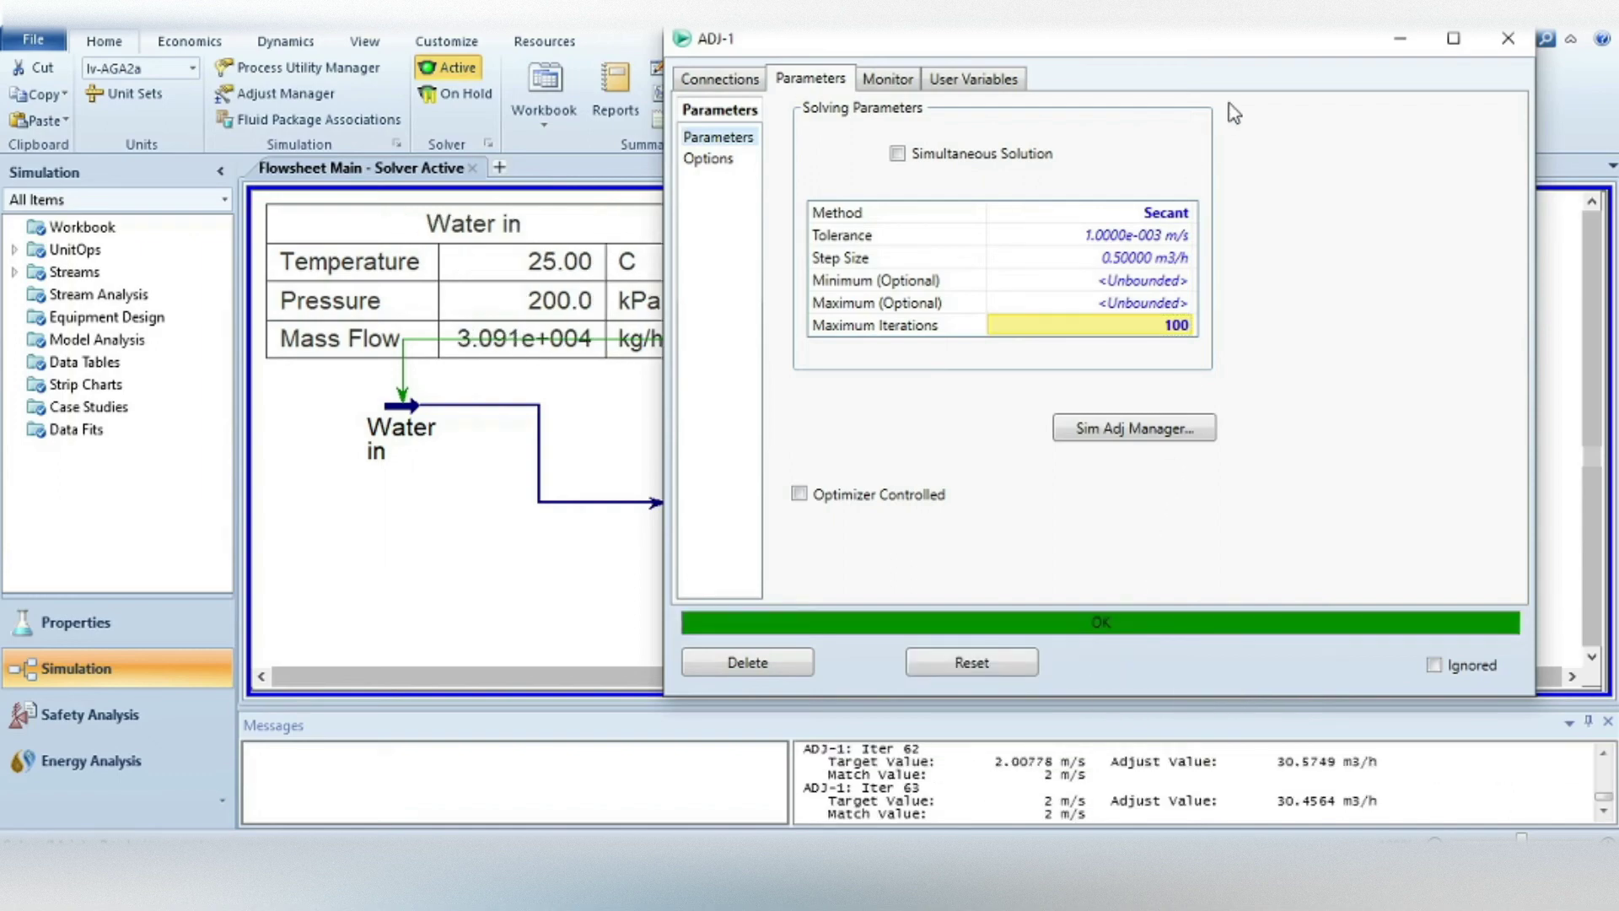
pyautogui.moveTo(1262, 38); pyautogui.dragTo(1097, 142)
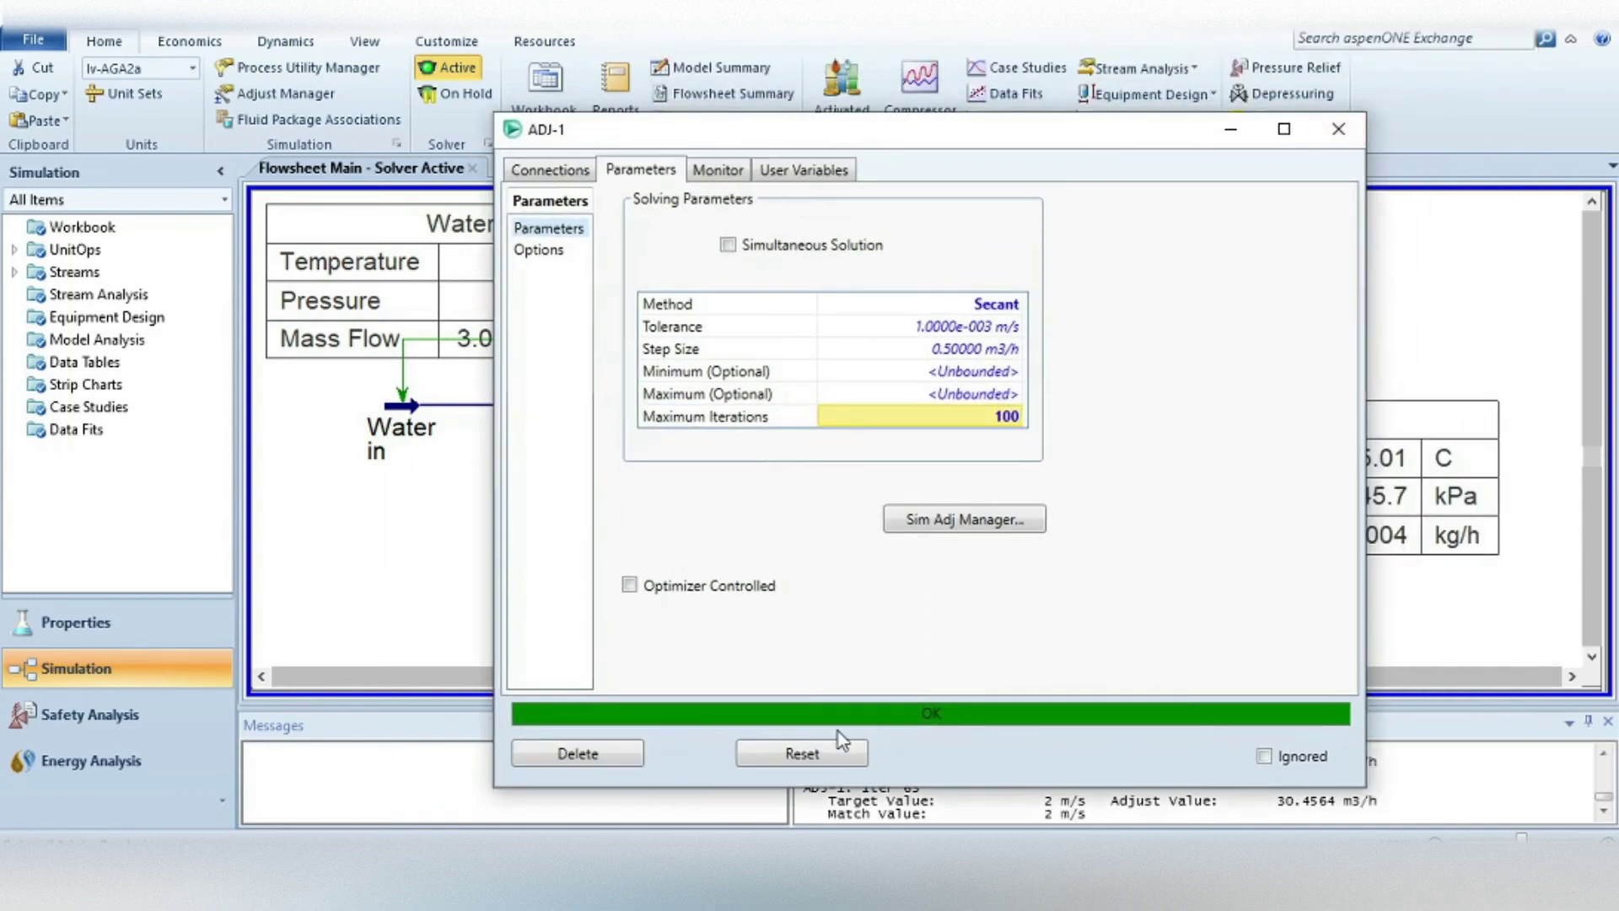
pyautogui.click(1355, 145)
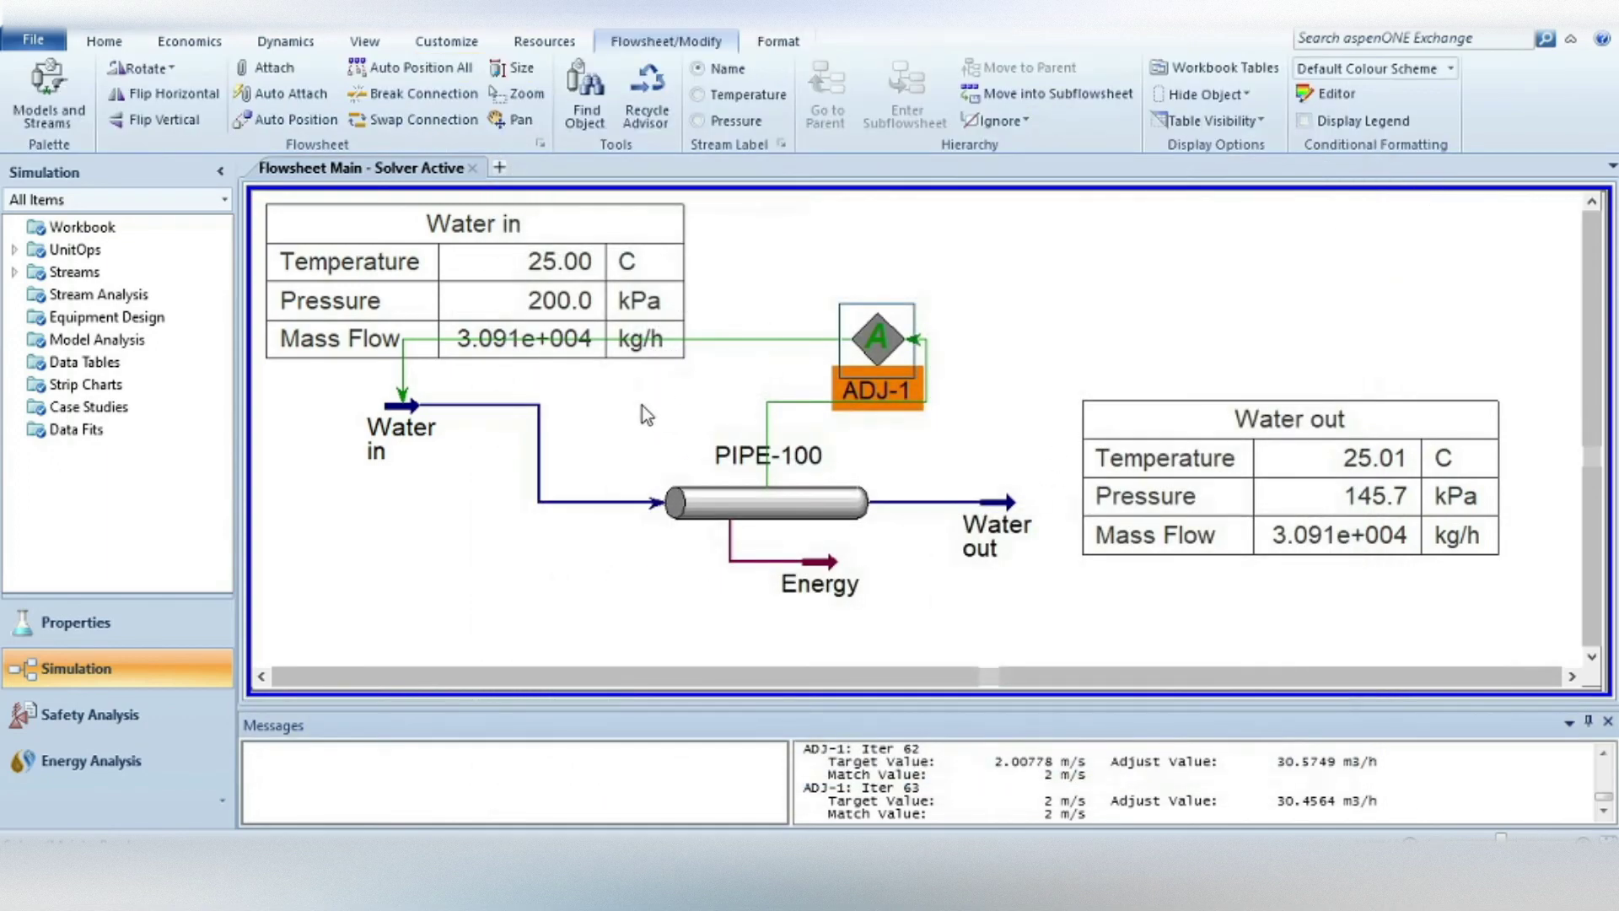
# - Drag the ADJ-1 icon left above PIPE-100 and clear the selection
pyautogui.moveTo(877, 339); pyautogui.dragTo(797, 346)
pyautogui.click(992, 348)
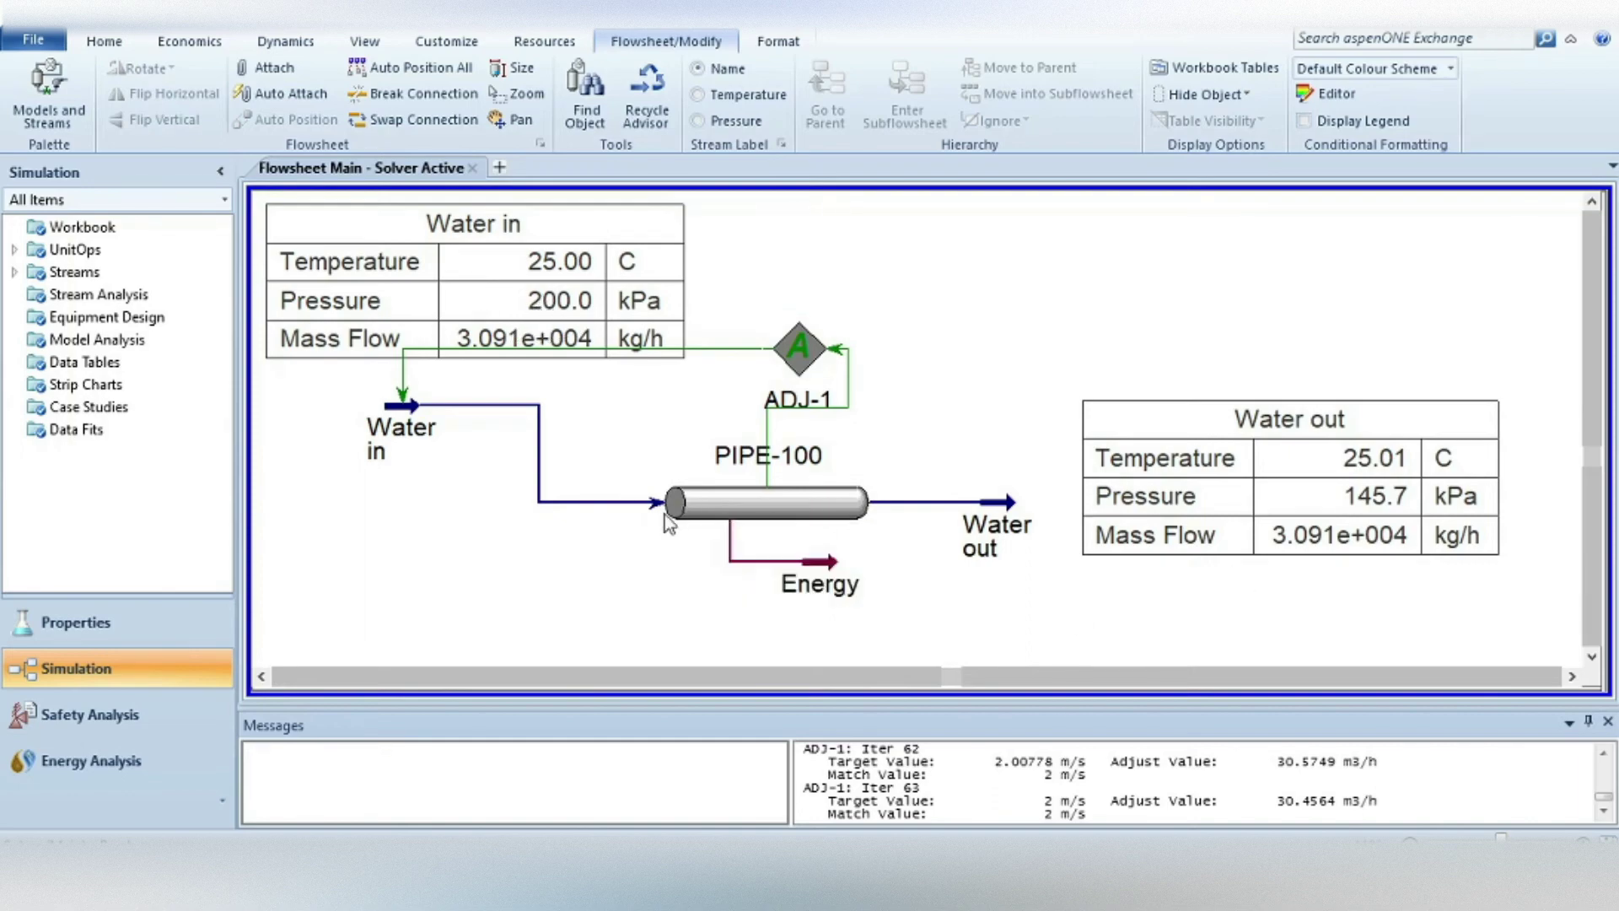
pyautogui.moveTo(887, 506)
pyautogui.moveTo(828, 503)
pyautogui.moveTo(405, 420)
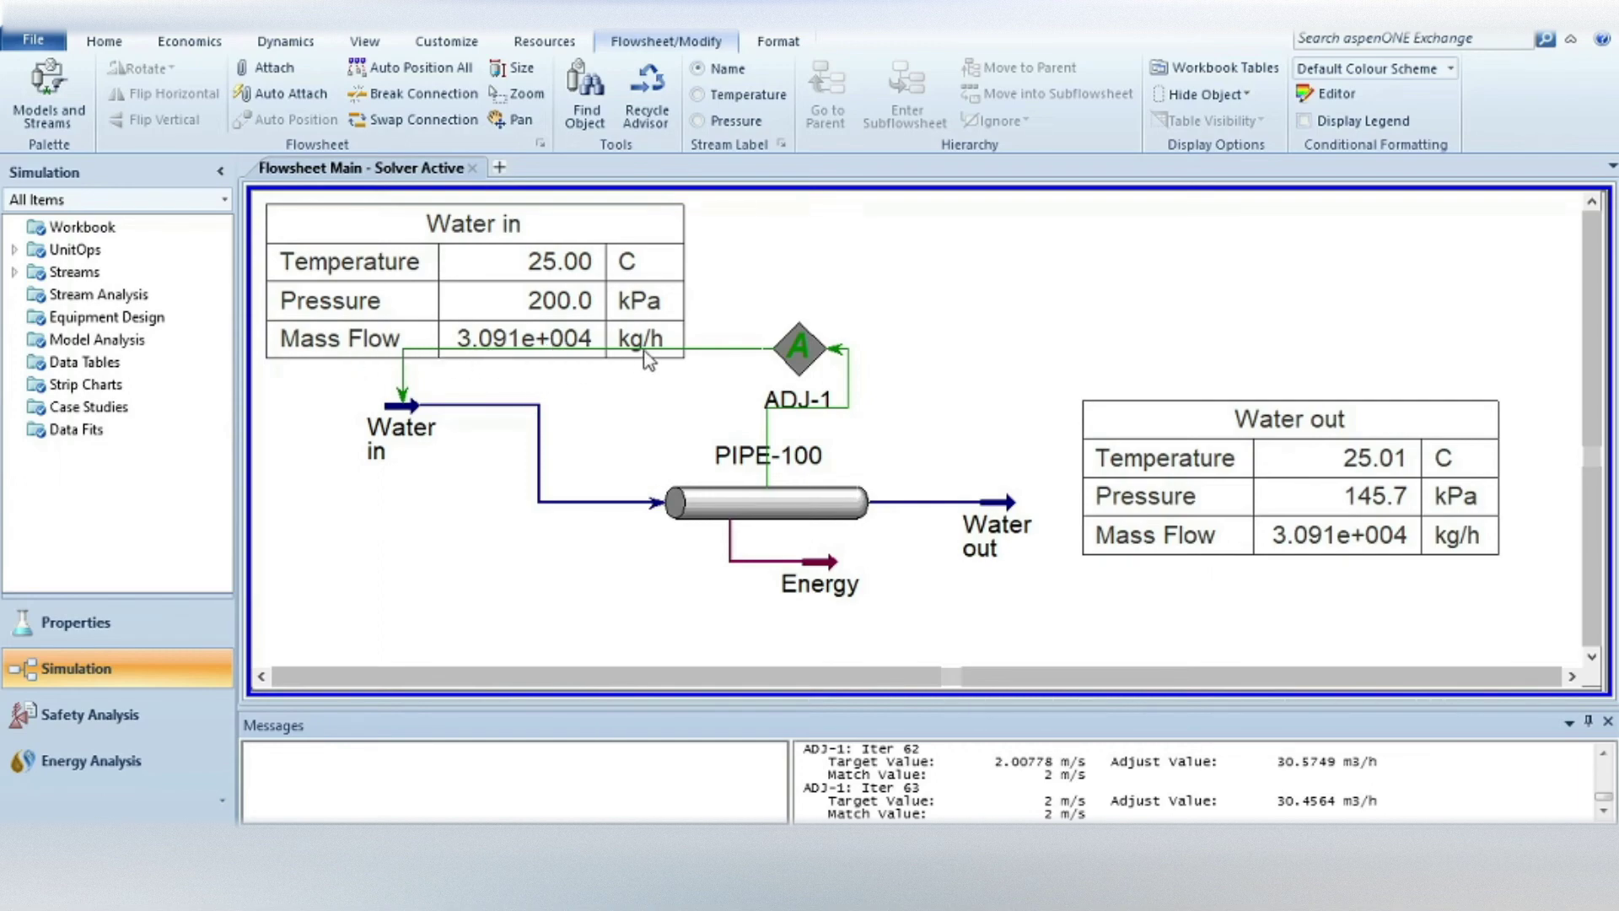
pyautogui.doubleClick(402, 406)
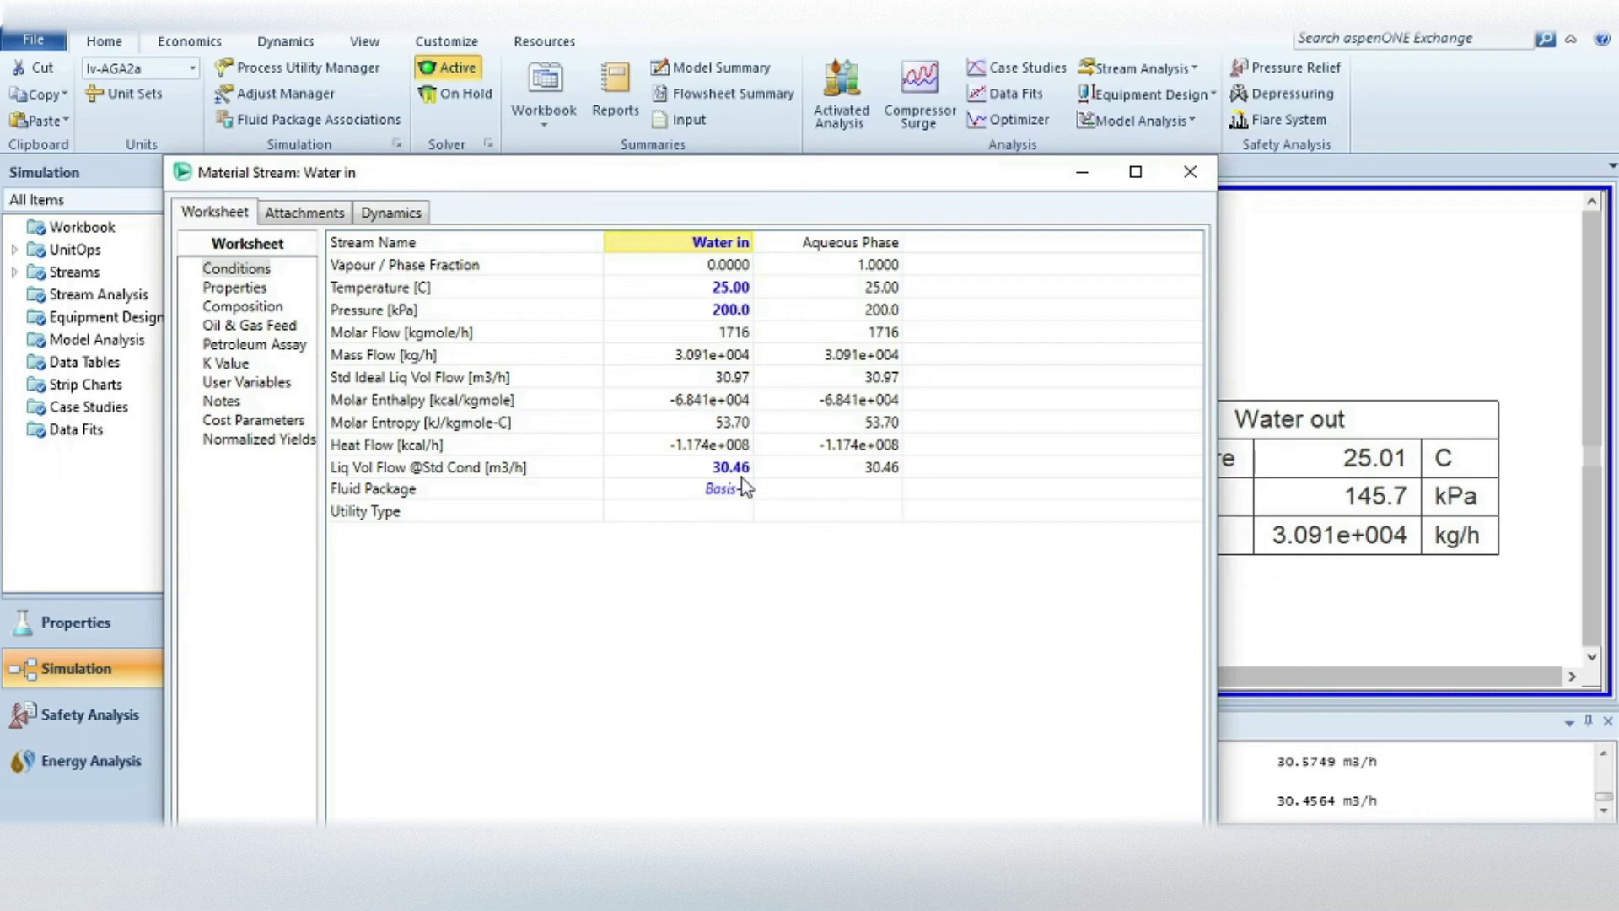
pyautogui.moveTo(753, 472)
pyautogui.click(1185, 182)
pyautogui.click(954, 376)
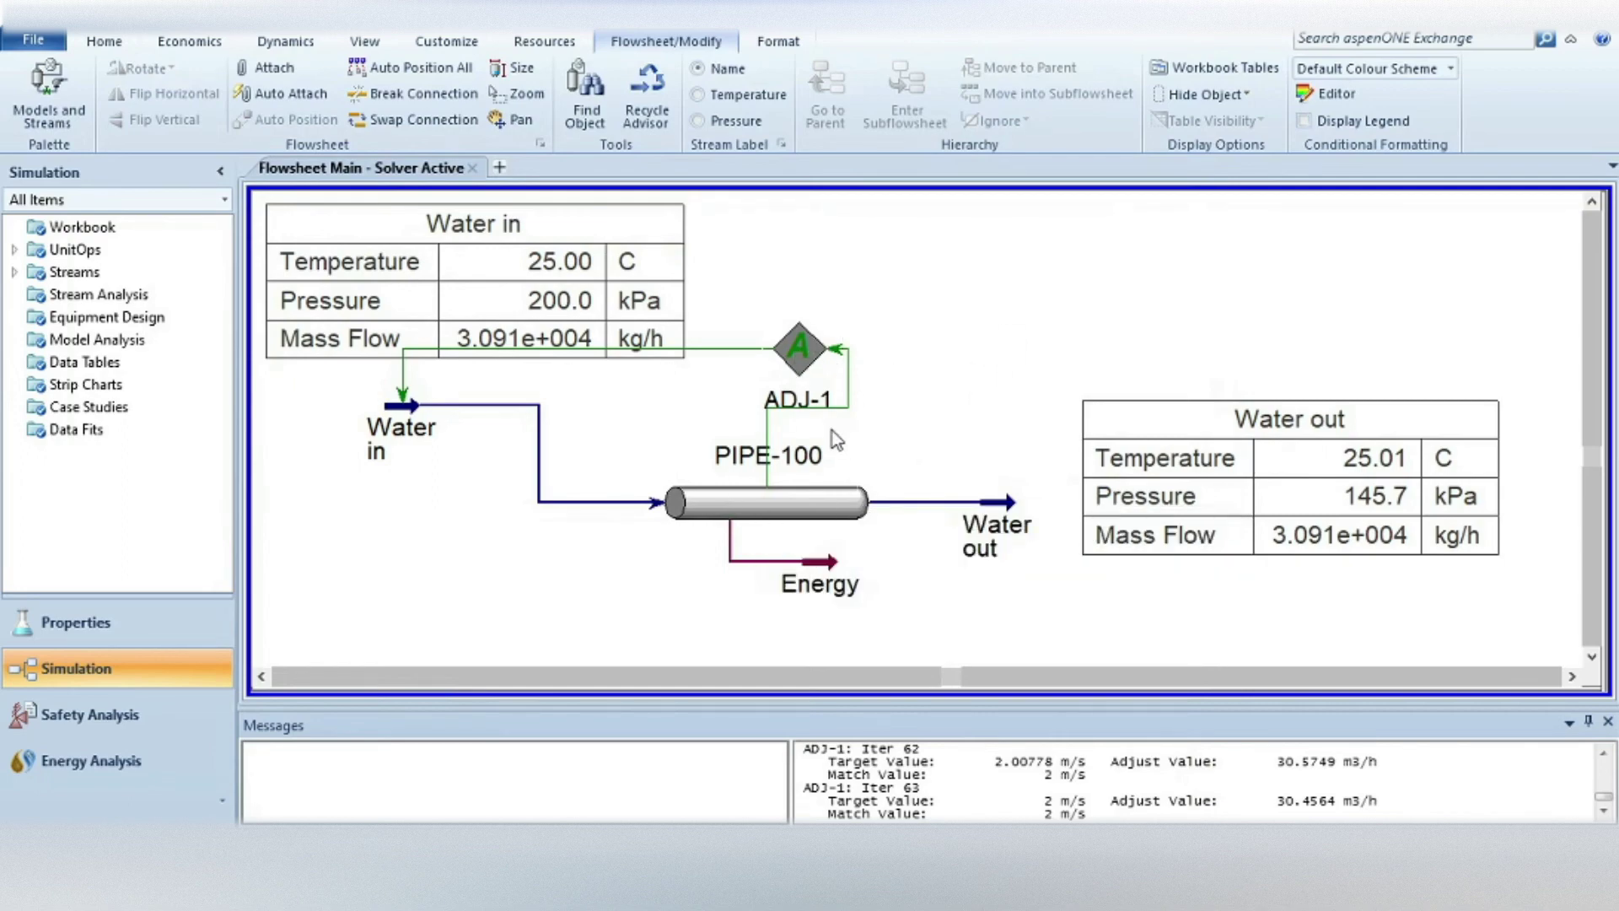
# - Open PIPE-100's Performance profile view and switch it to the Plot tab
pyautogui.doubleClick(754, 497)
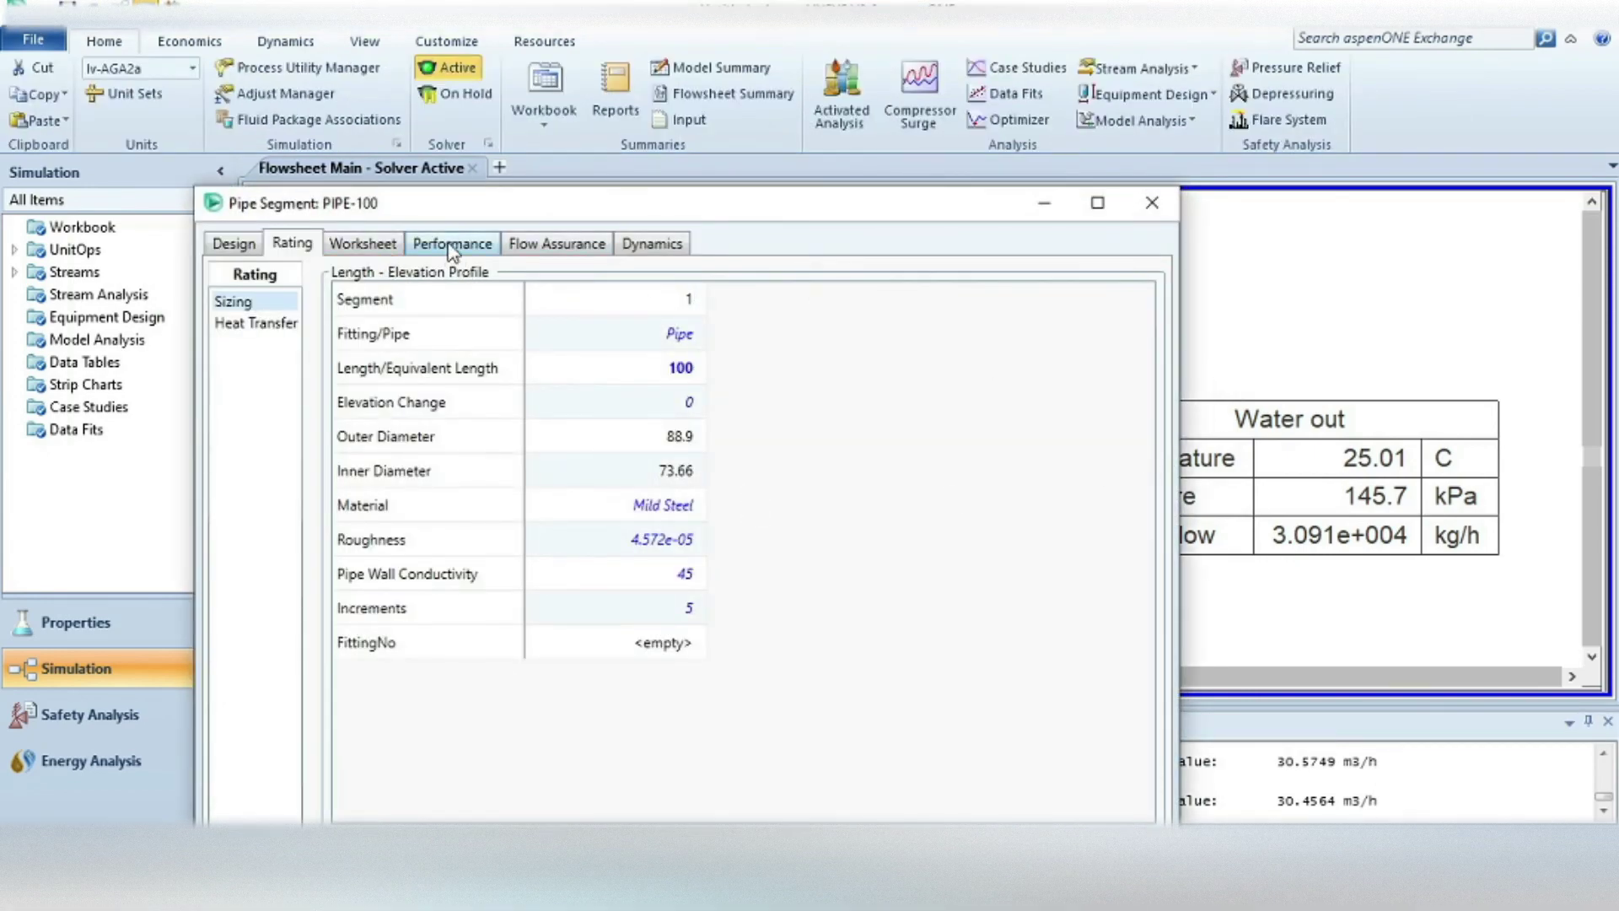
pyautogui.click(452, 243)
pyautogui.moveTo(743, 223); pyautogui.dragTo(774, 125)
pyautogui.click(757, 780)
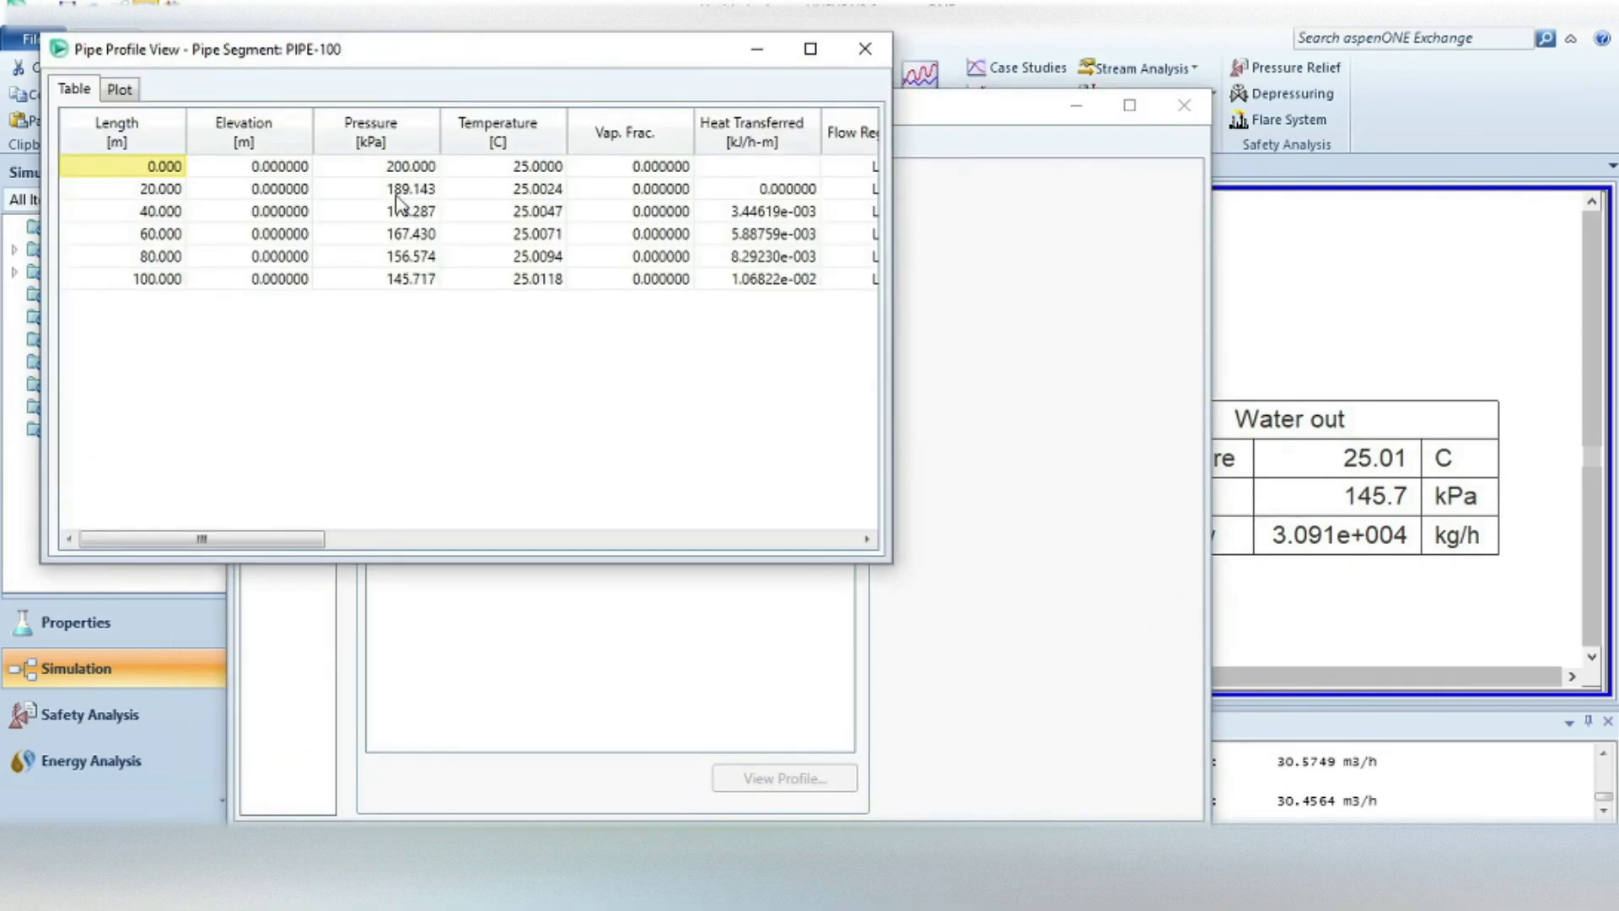
pyautogui.click(119, 90)
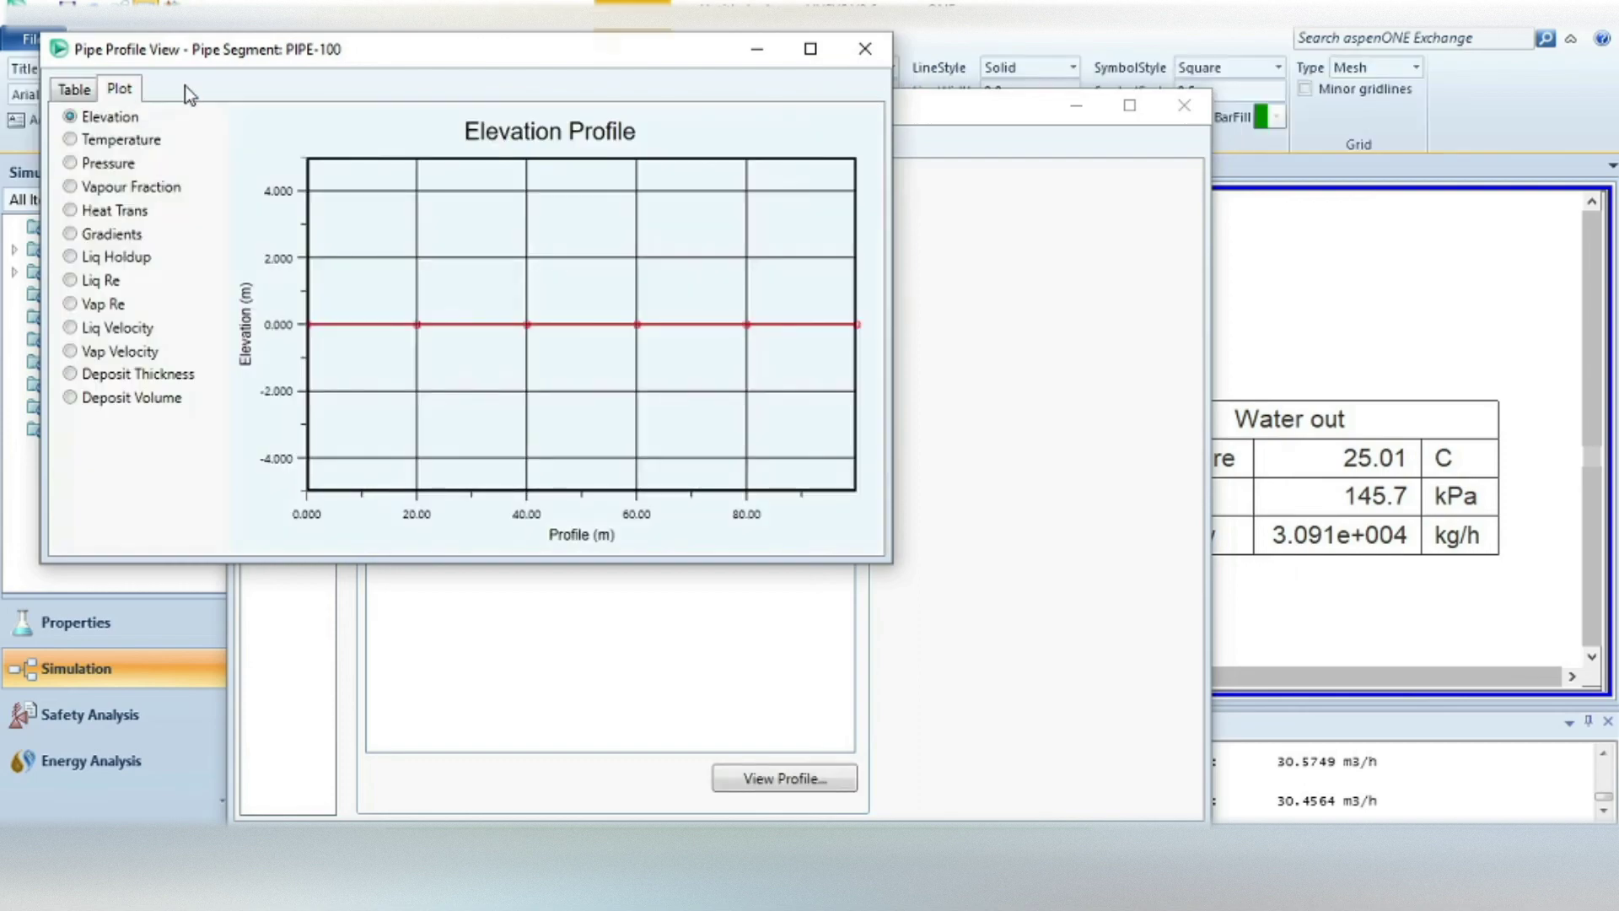
# - Plot Pressure, Heat Trans, Liq Holdup, Liq Re and Liq Velocity profiles, ending on Pressure
pyautogui.click(71, 164)
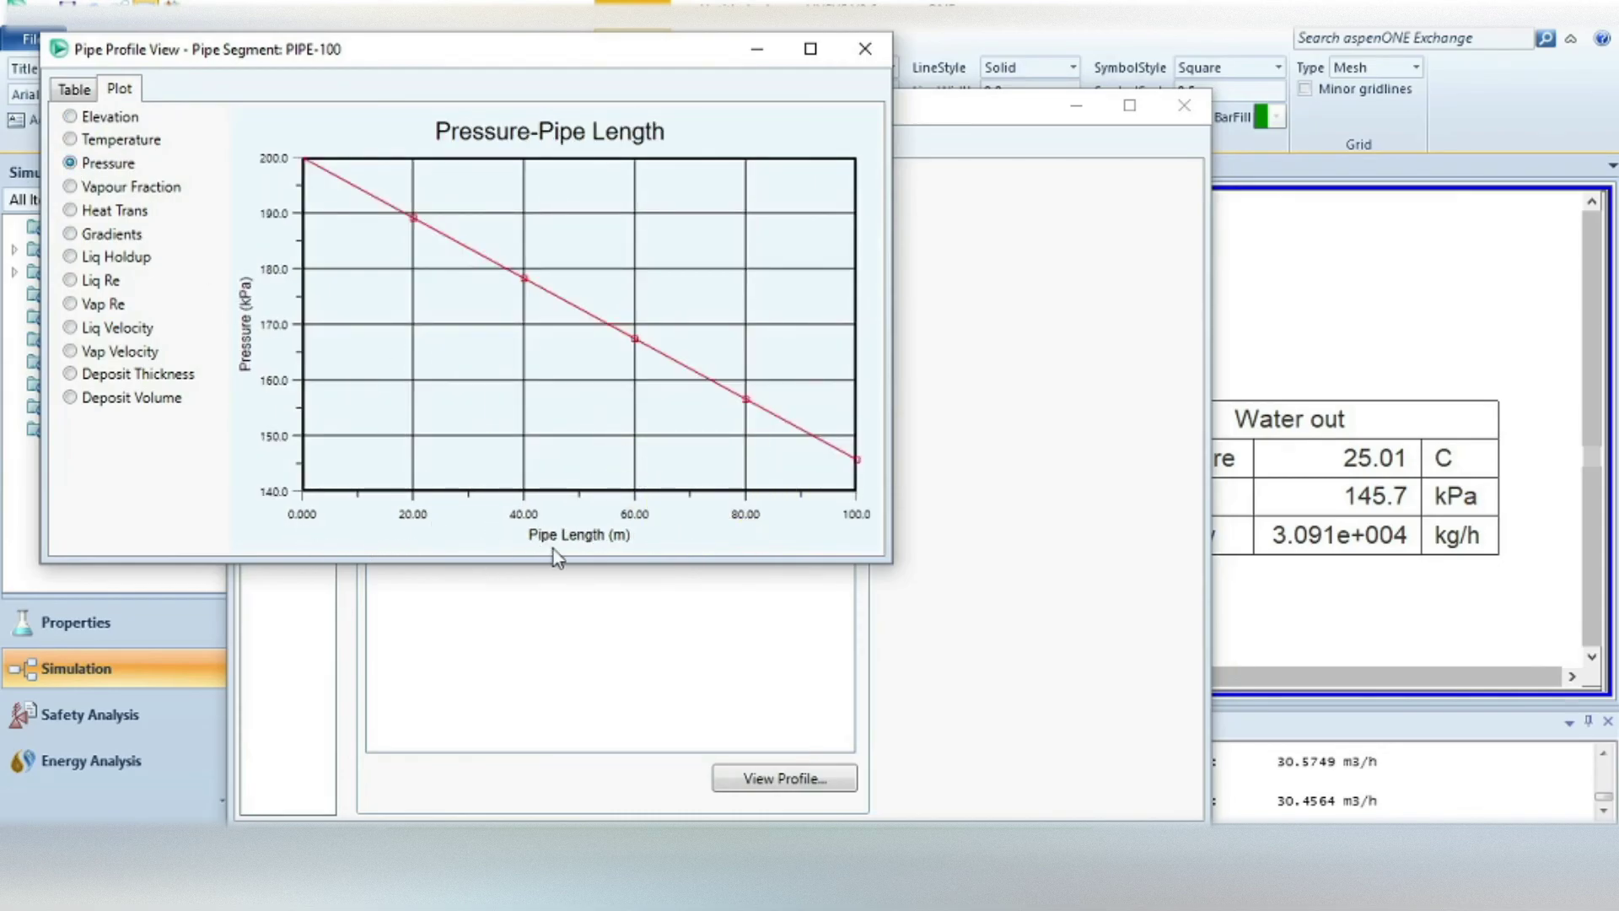
pyautogui.moveTo(304, 178)
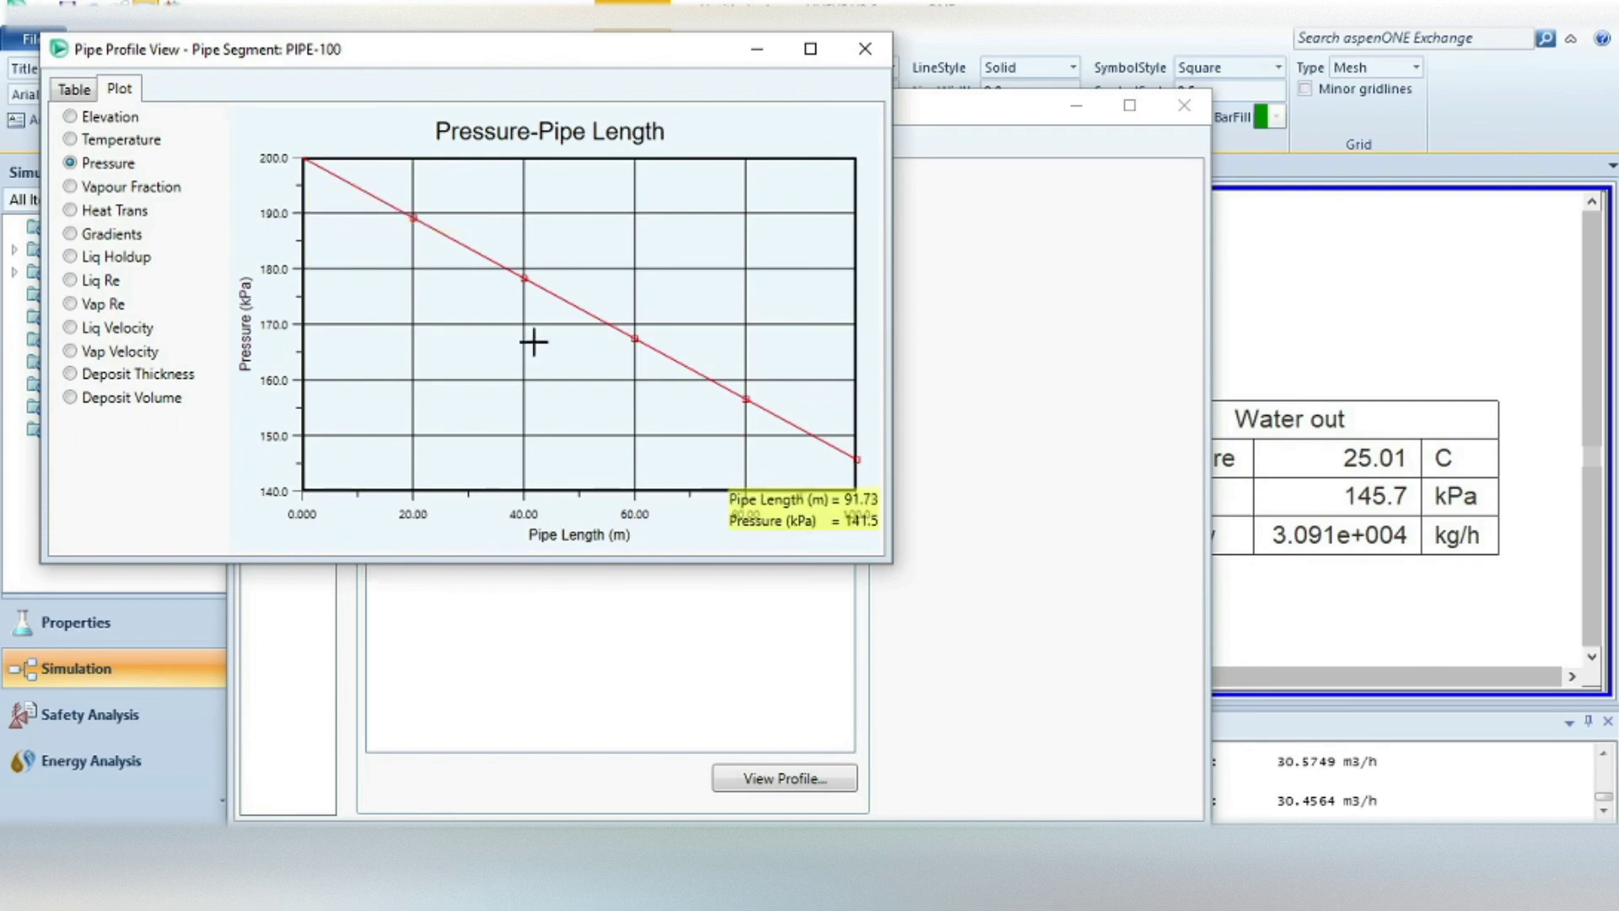
pyautogui.moveTo(577, 303)
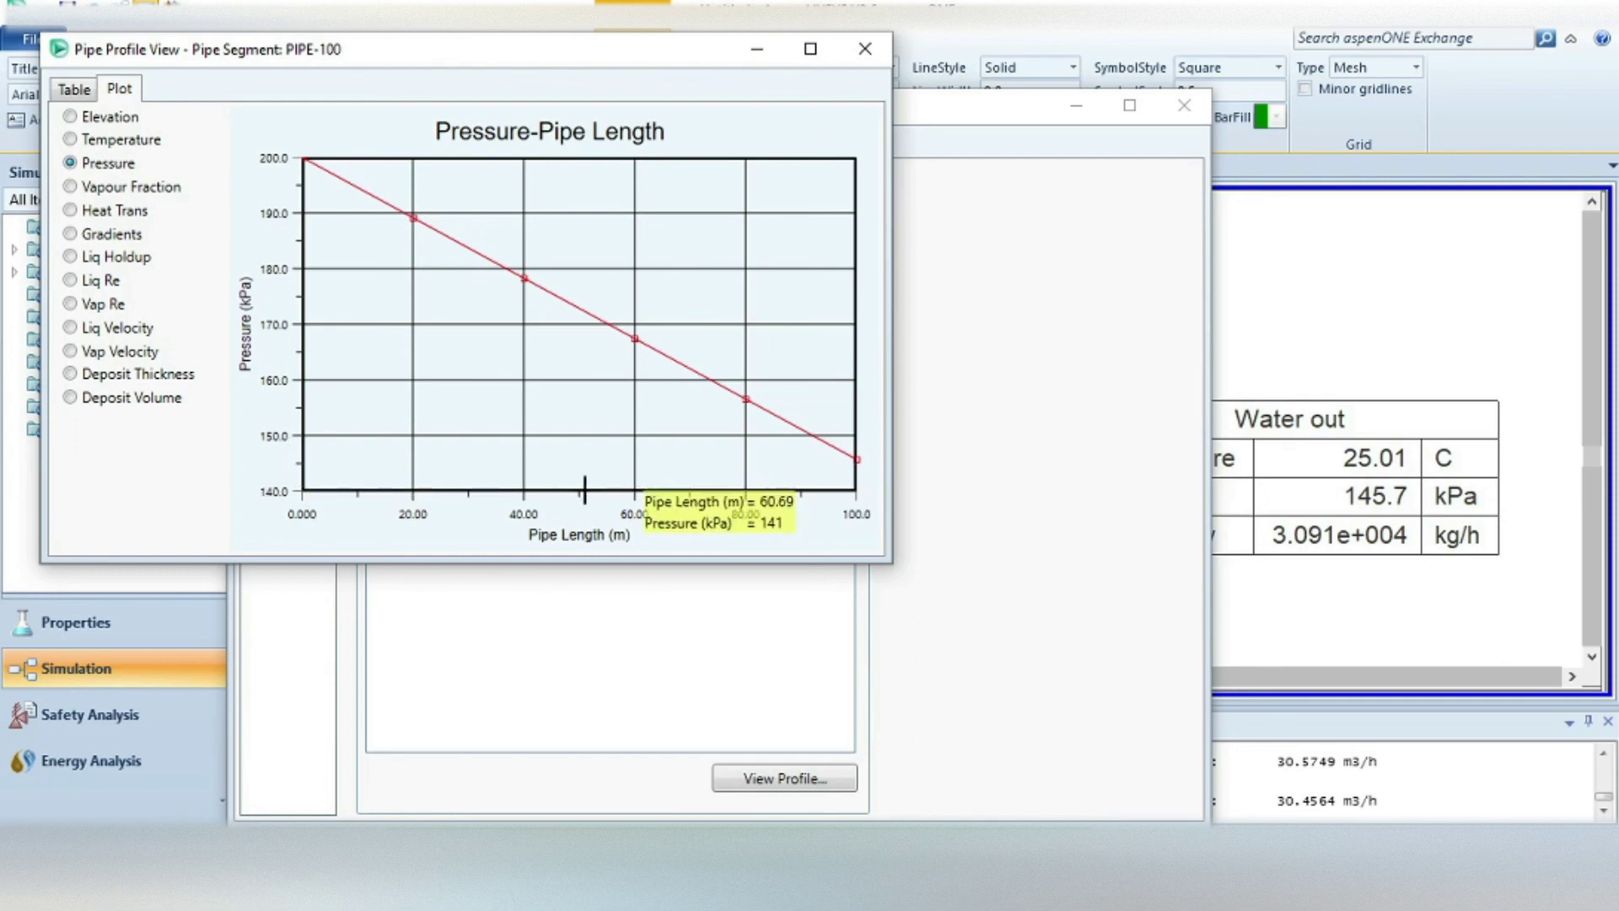
pyautogui.click(71, 210)
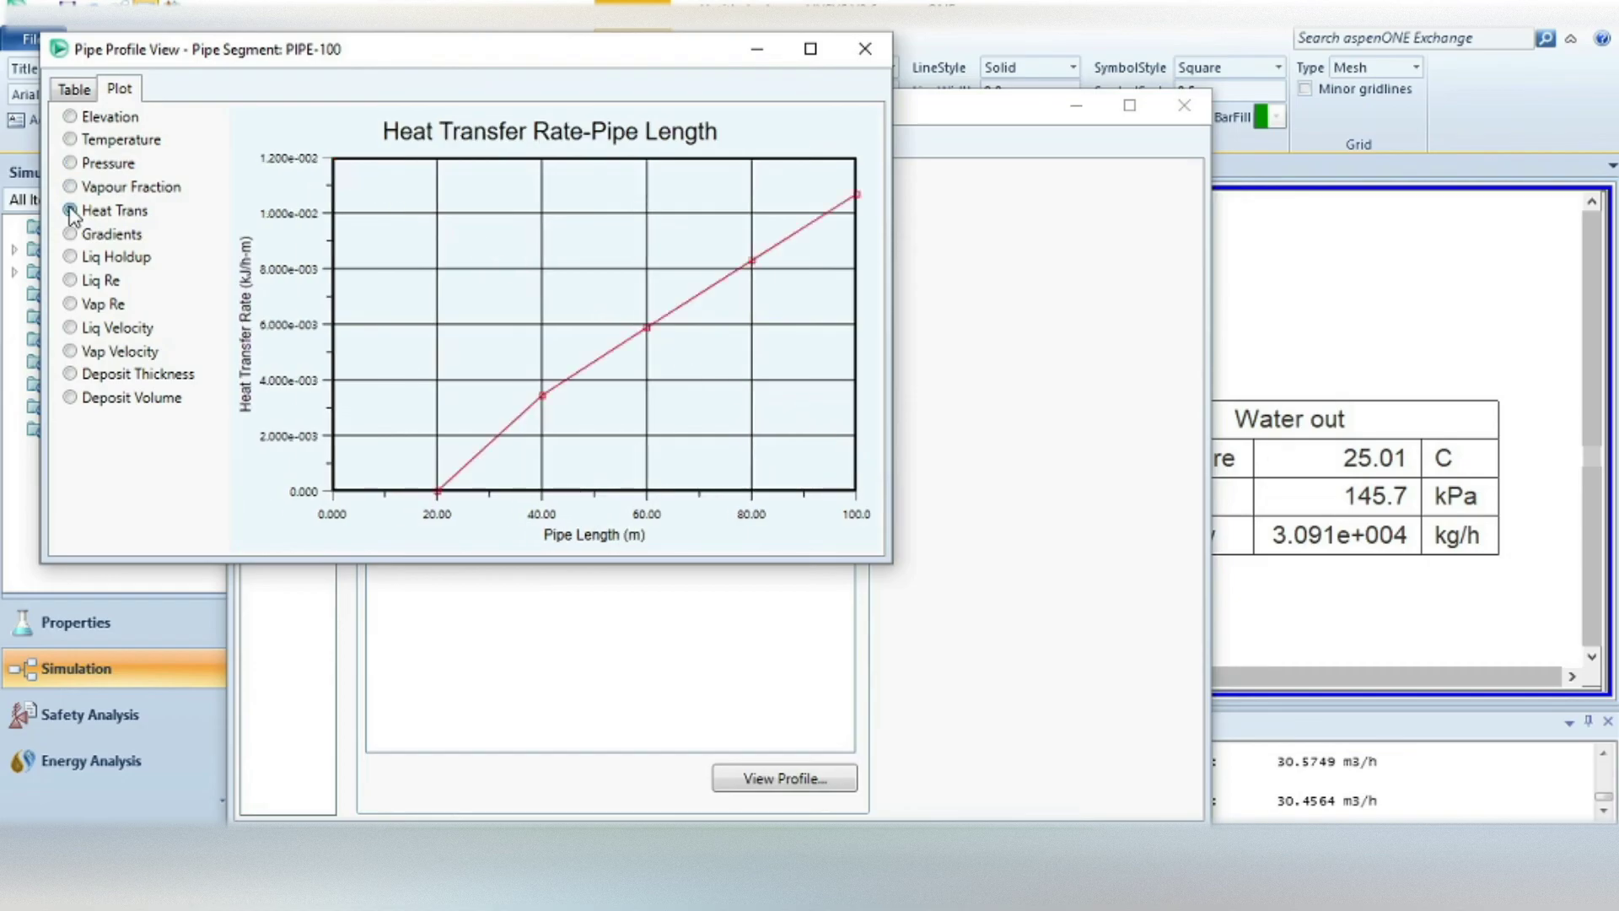
pyautogui.click(71, 258)
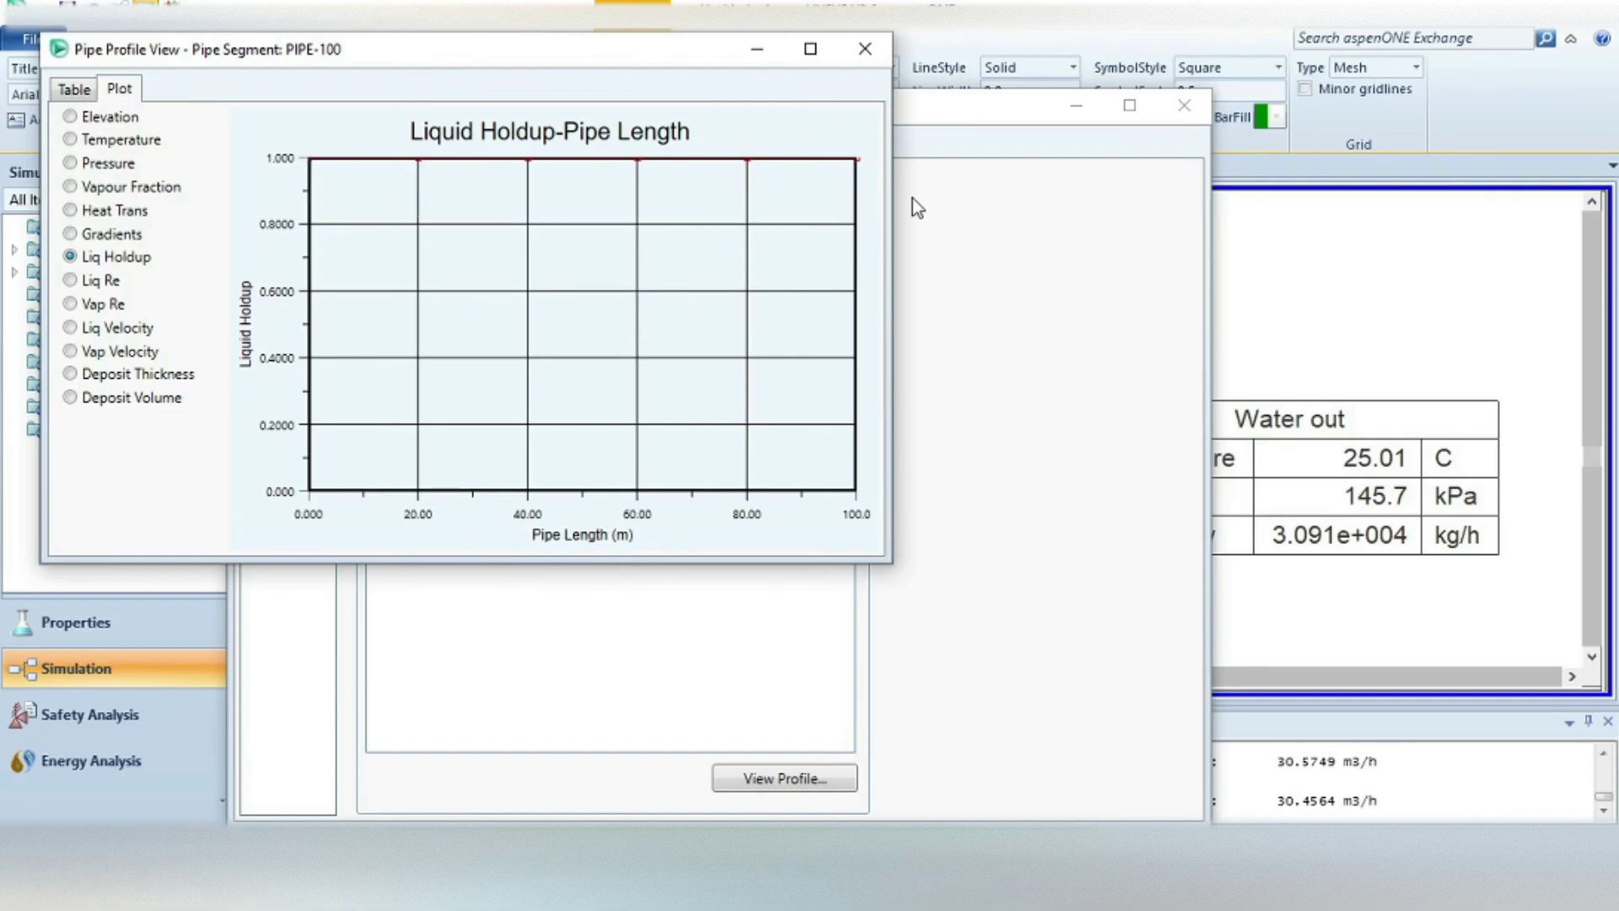
pyautogui.click(70, 280)
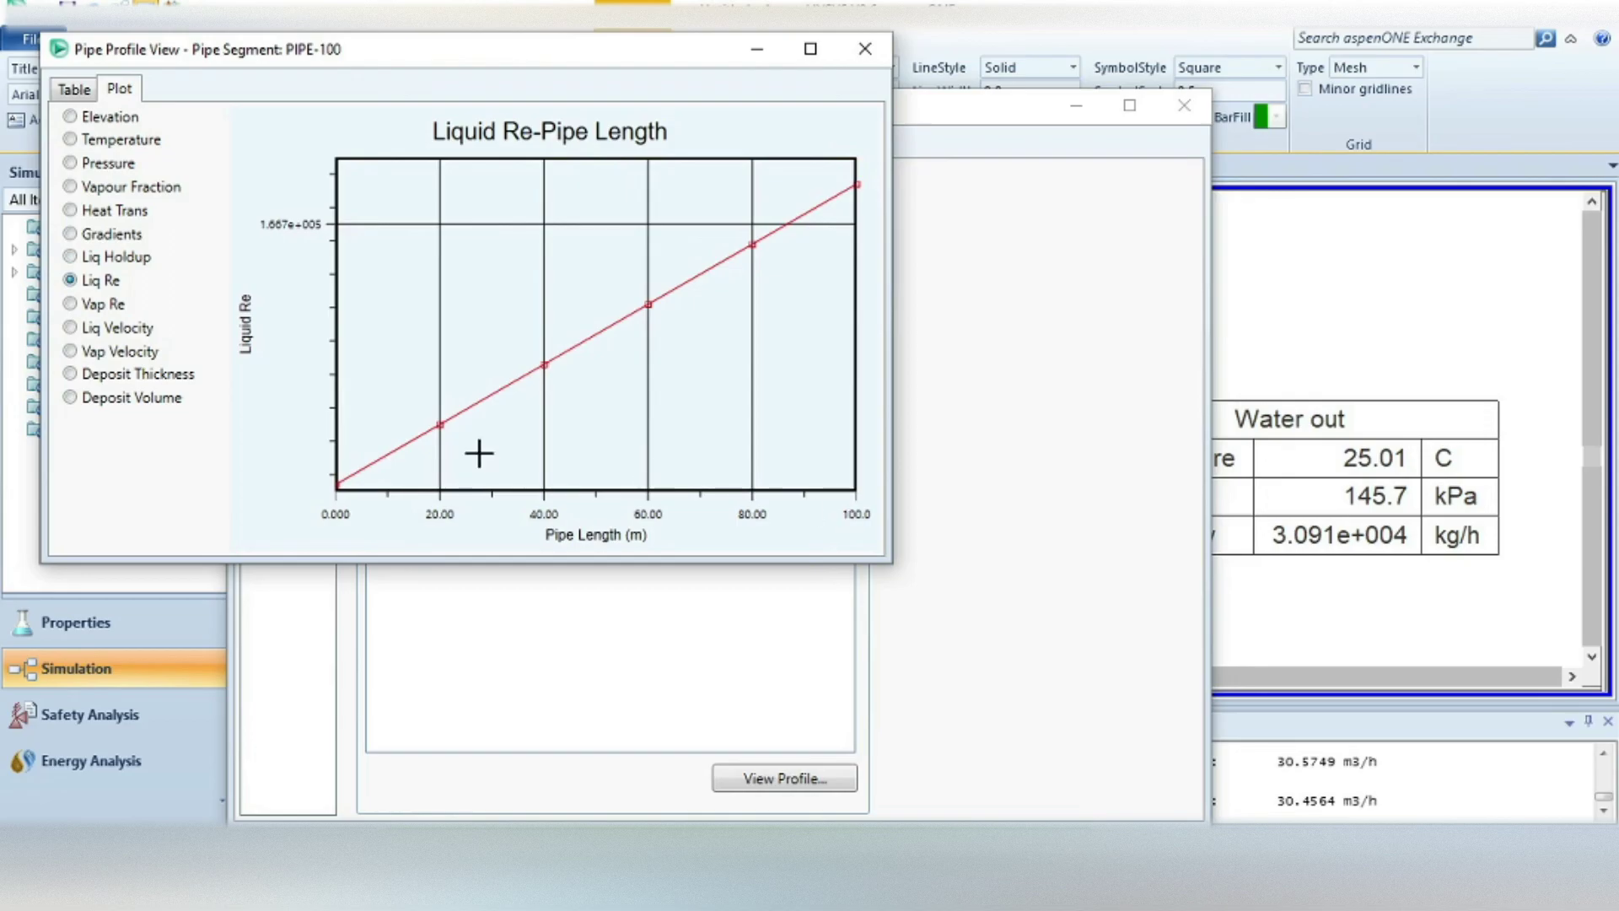
pyautogui.click(70, 328)
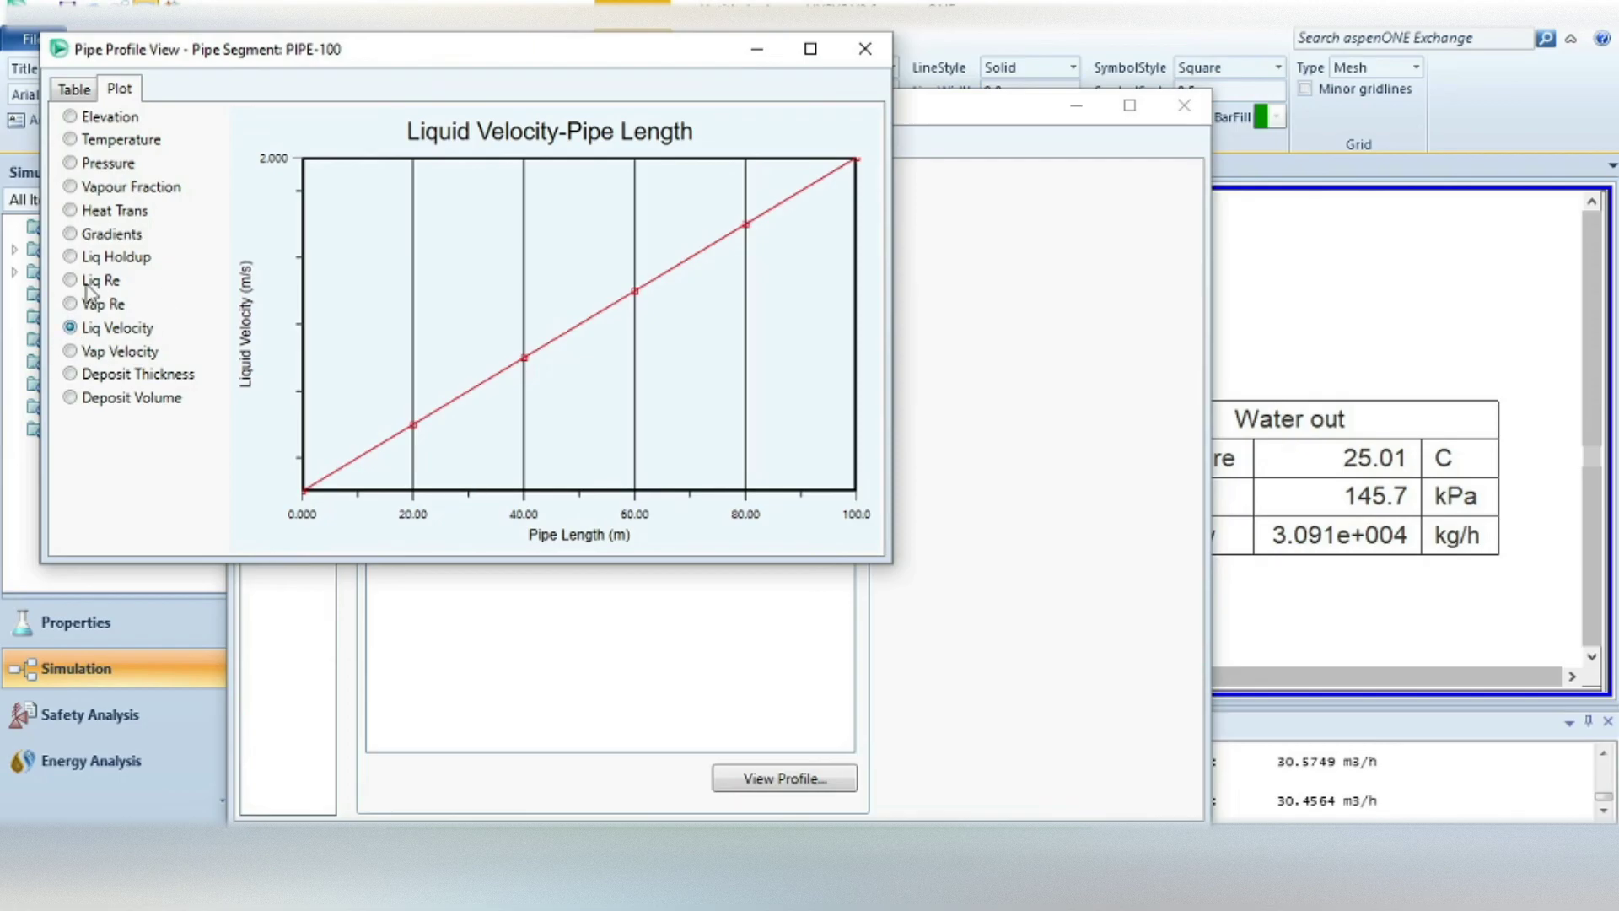
pyautogui.moveTo(699, 200)
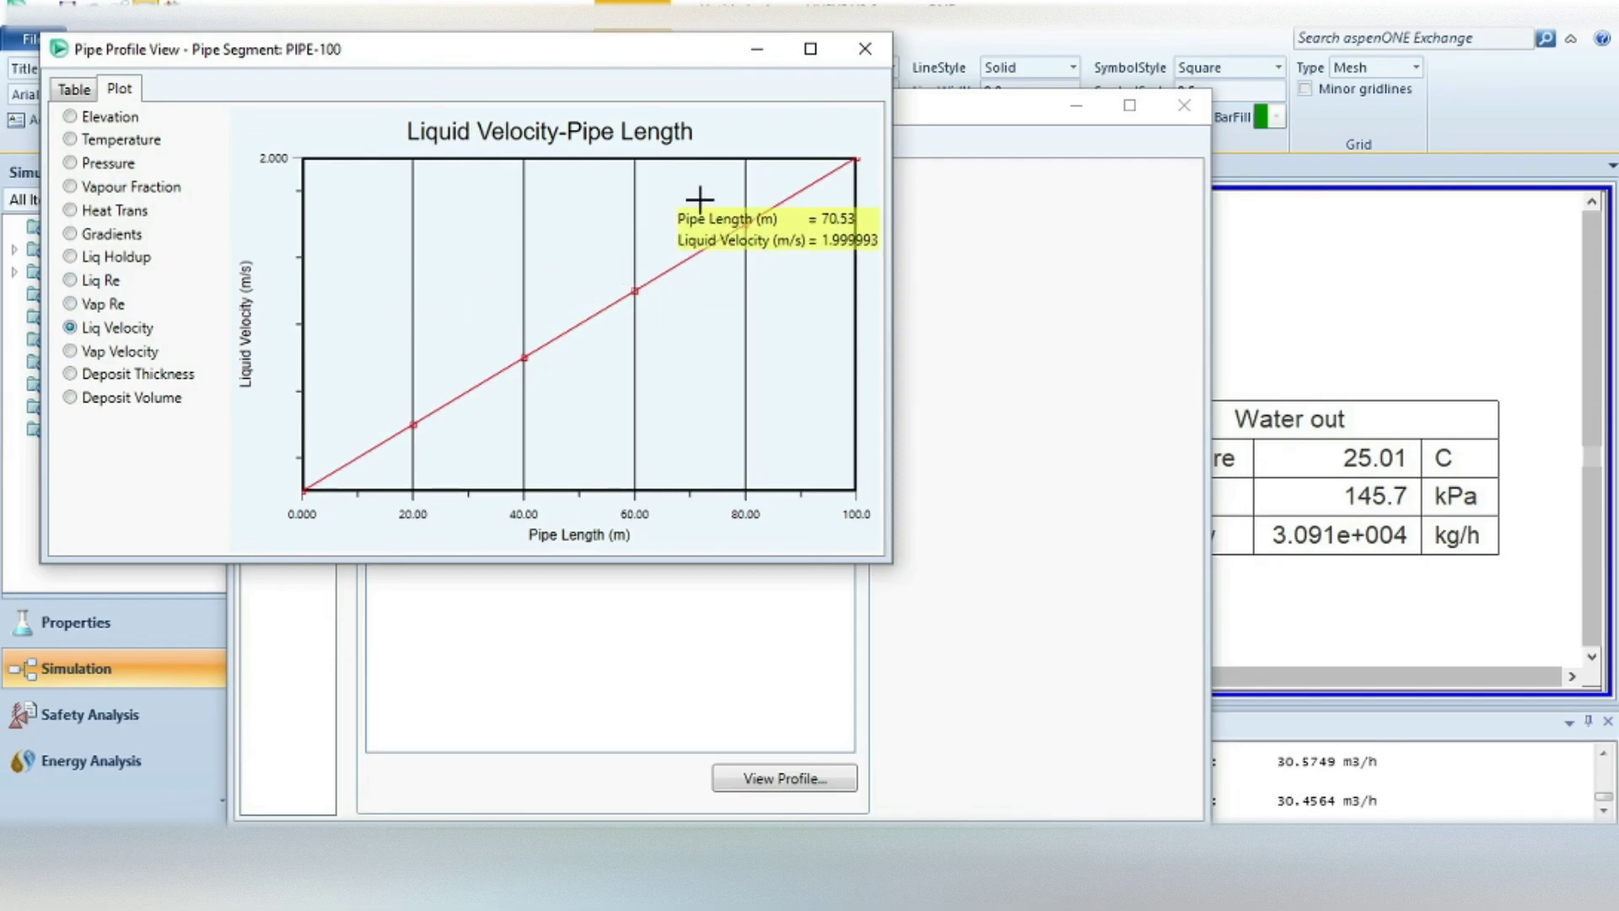
pyautogui.click(70, 163)
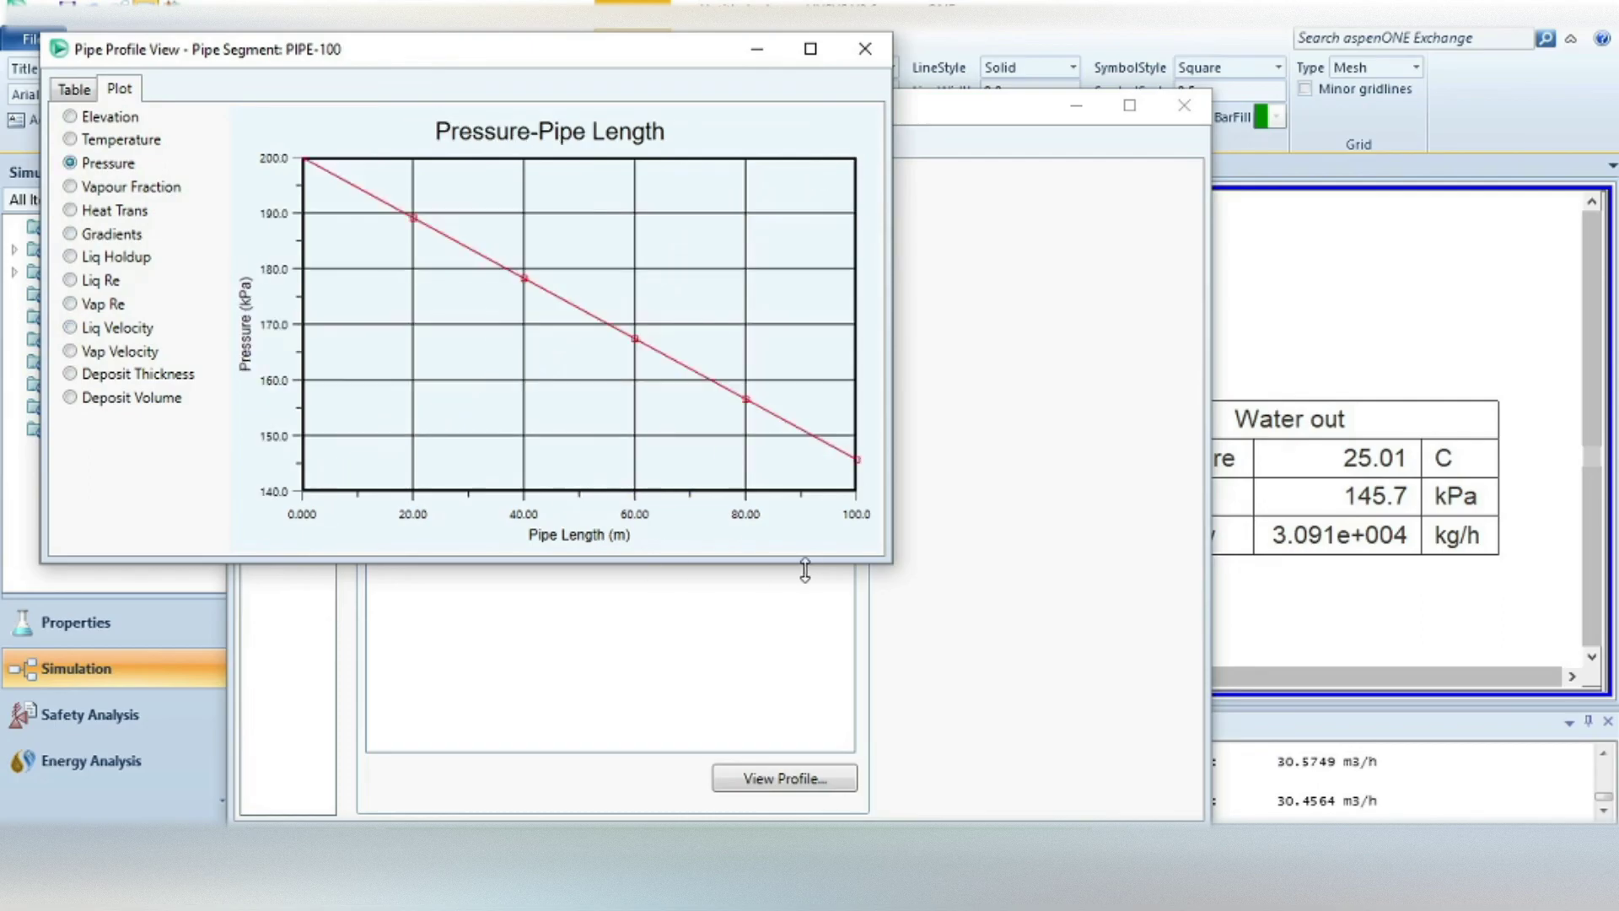
pyautogui.moveTo(402, 224)
pyautogui.moveTo(558, 57); pyautogui.dragTo(646, 82)
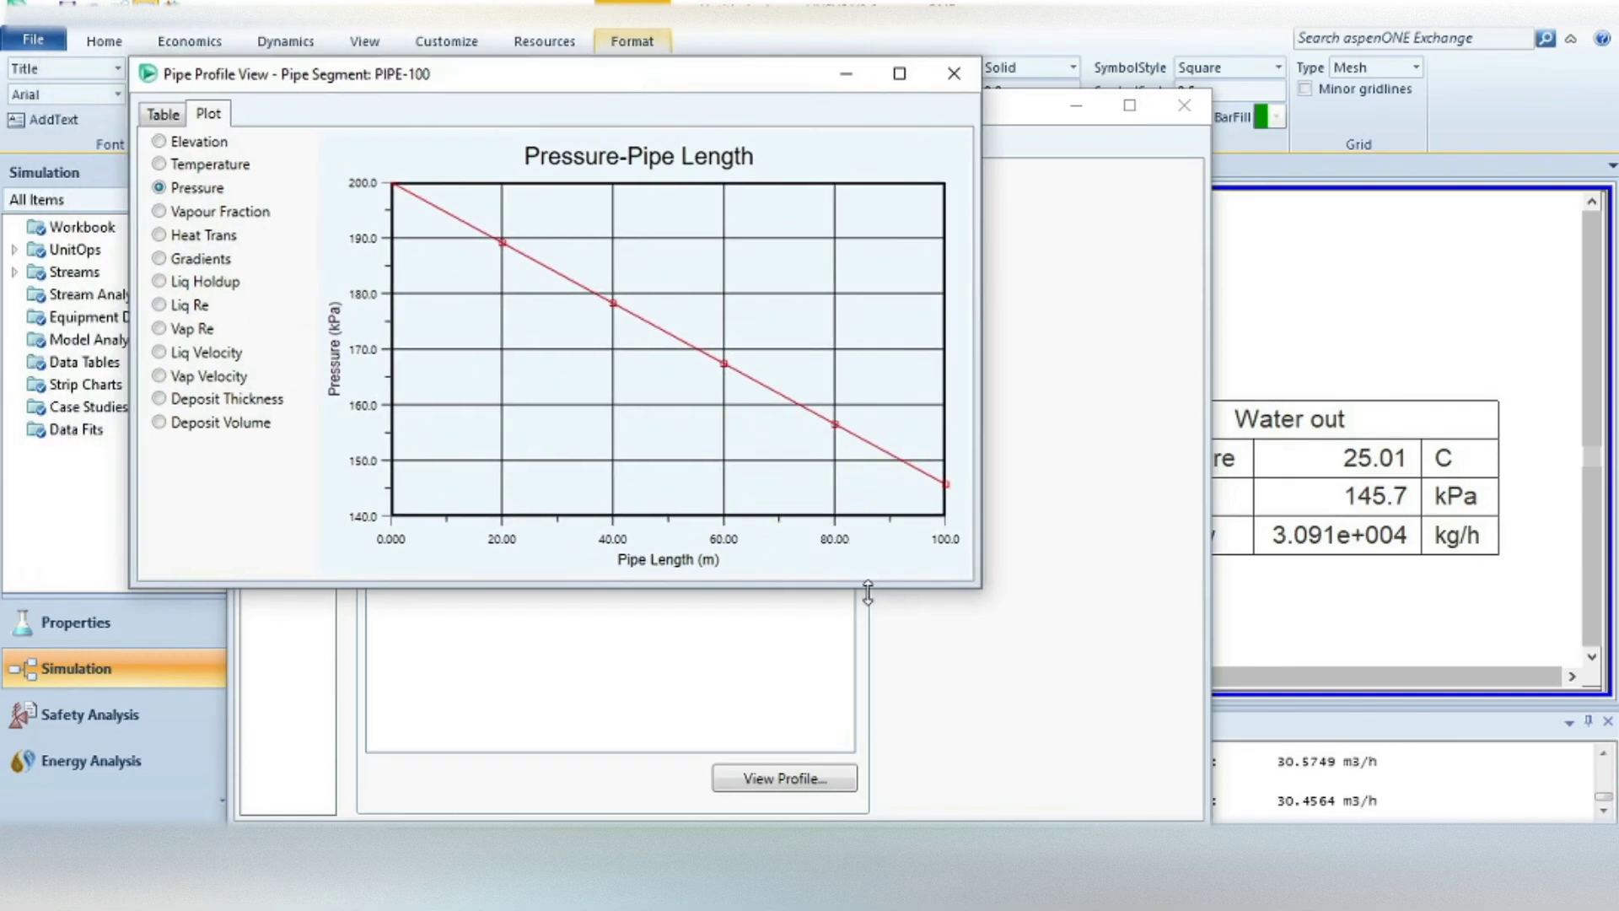